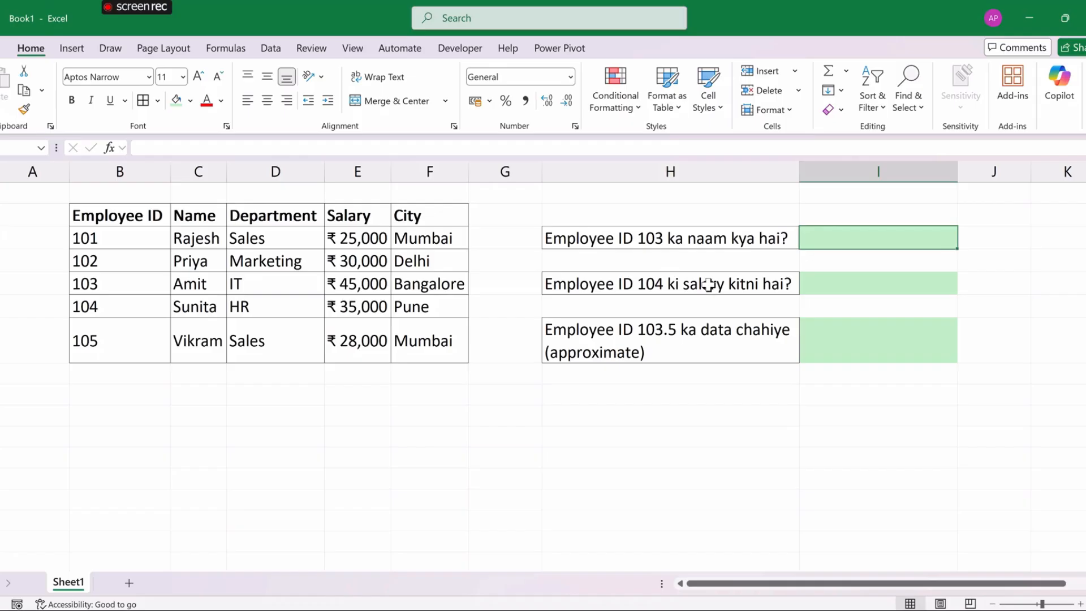
Answer the Employee ID 103 name question with the exact-match formula =VLOOKUP(103,B2:F7,2,FALSE) in the green cell beside it.
left_click(671, 242)
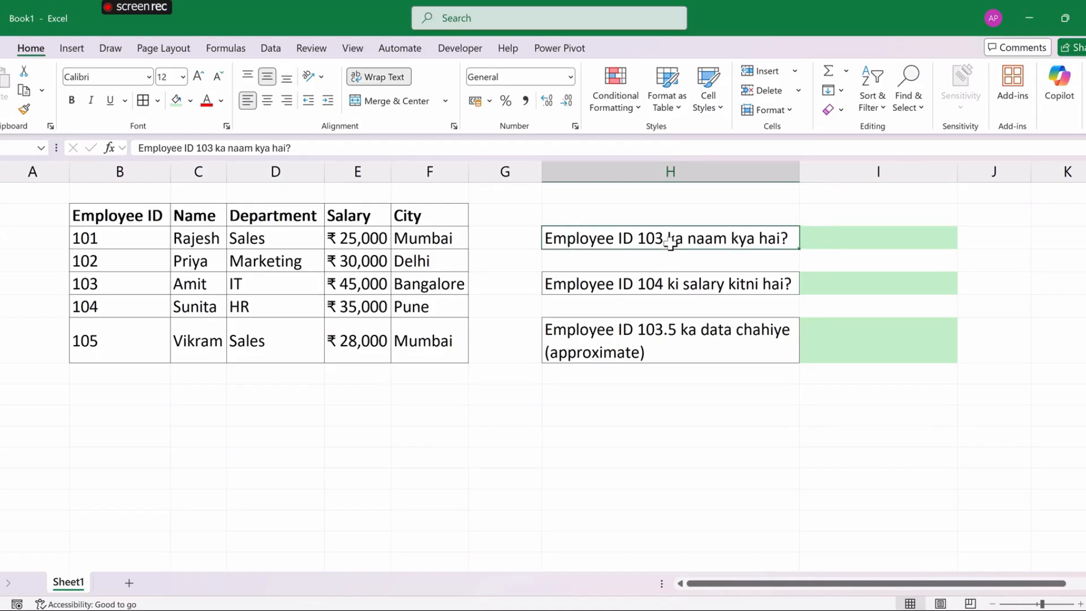
left_click(831, 244)
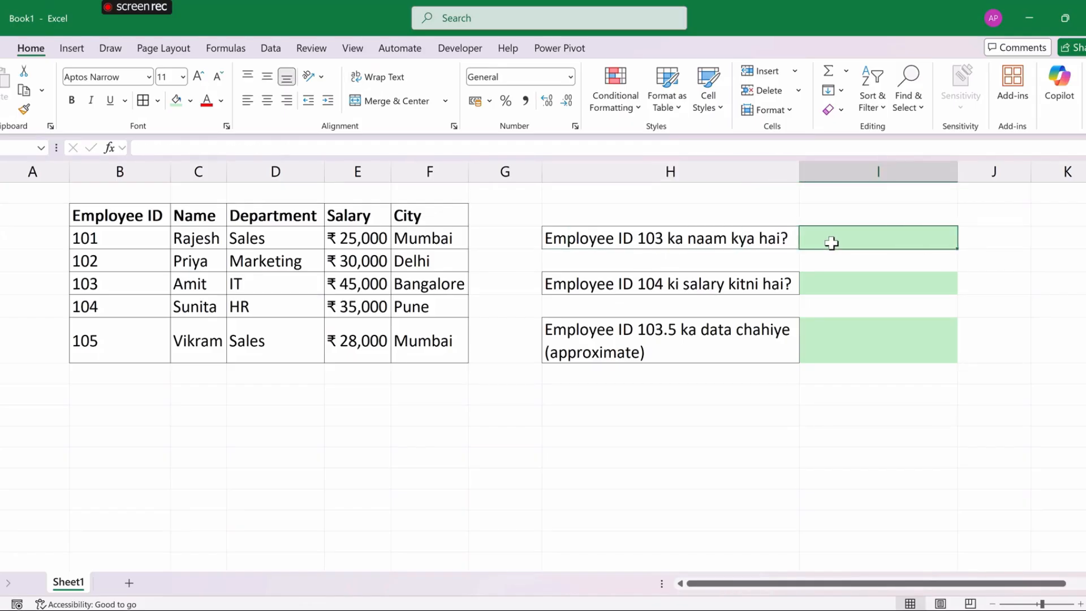
type("=vlo")
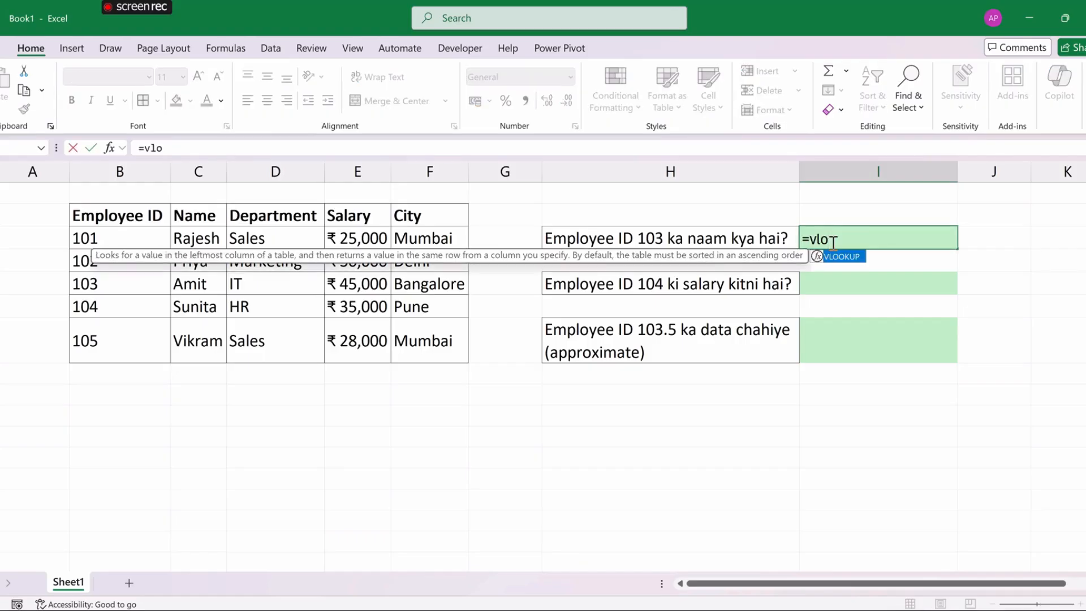
key("Tab")
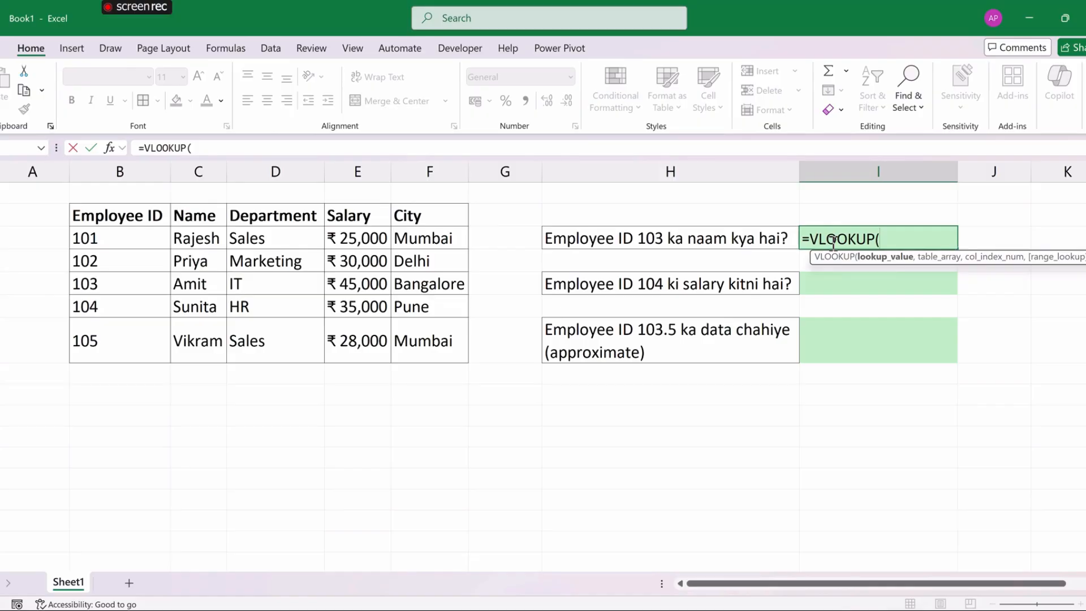
type("103,")
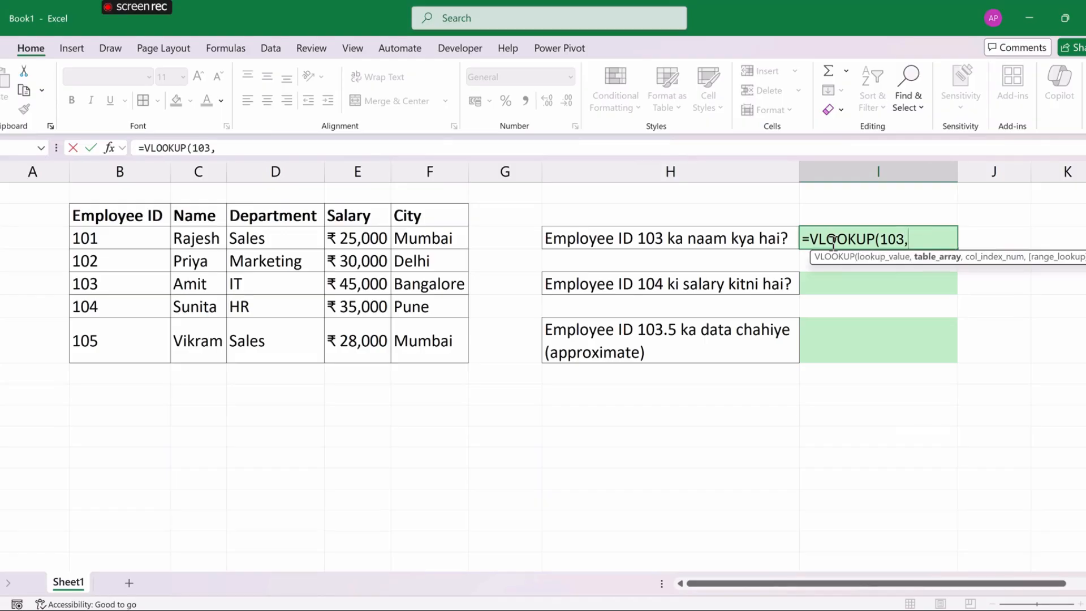
left_click(126, 220)
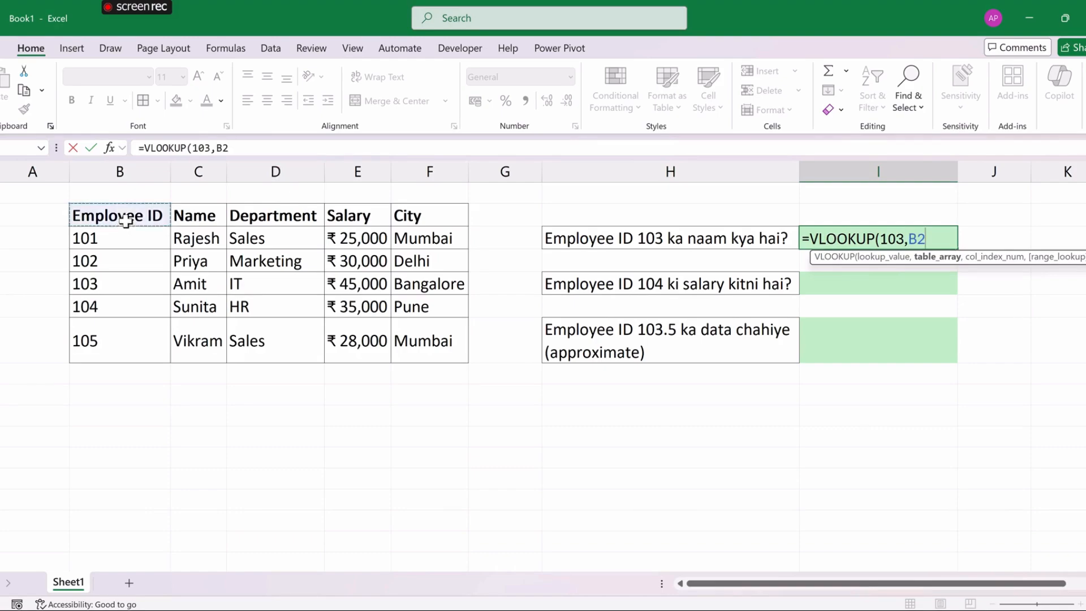
left_click_drag(126, 221, 412, 335)
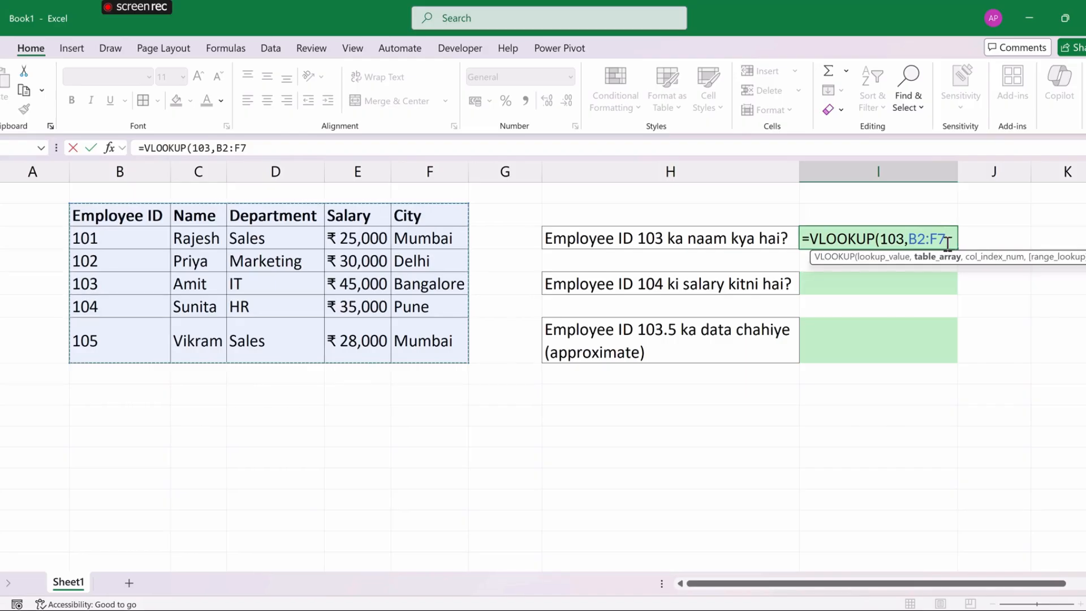
type(",")
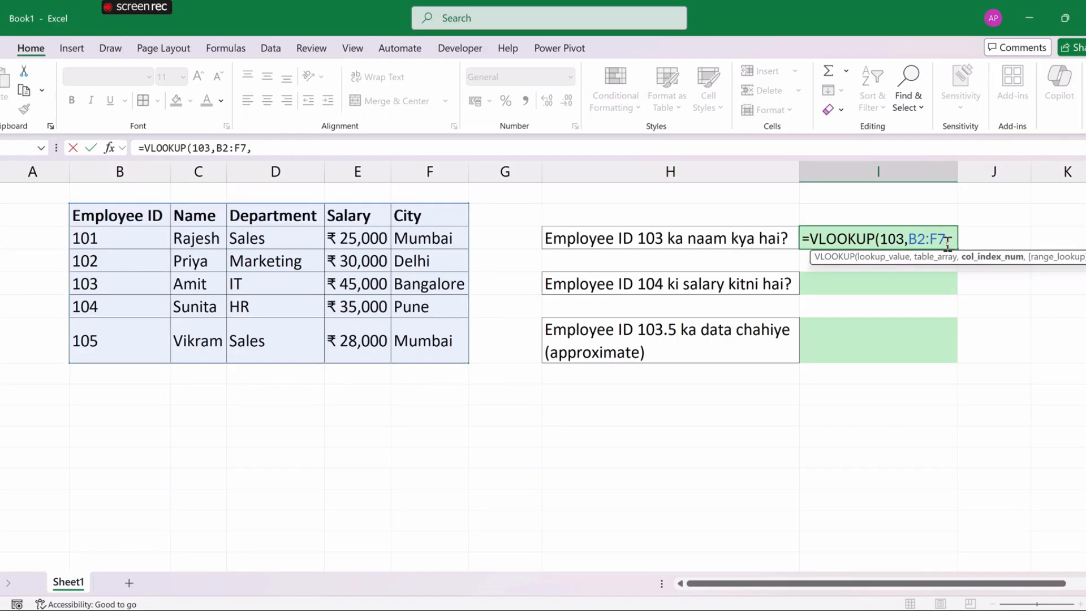
type("2")
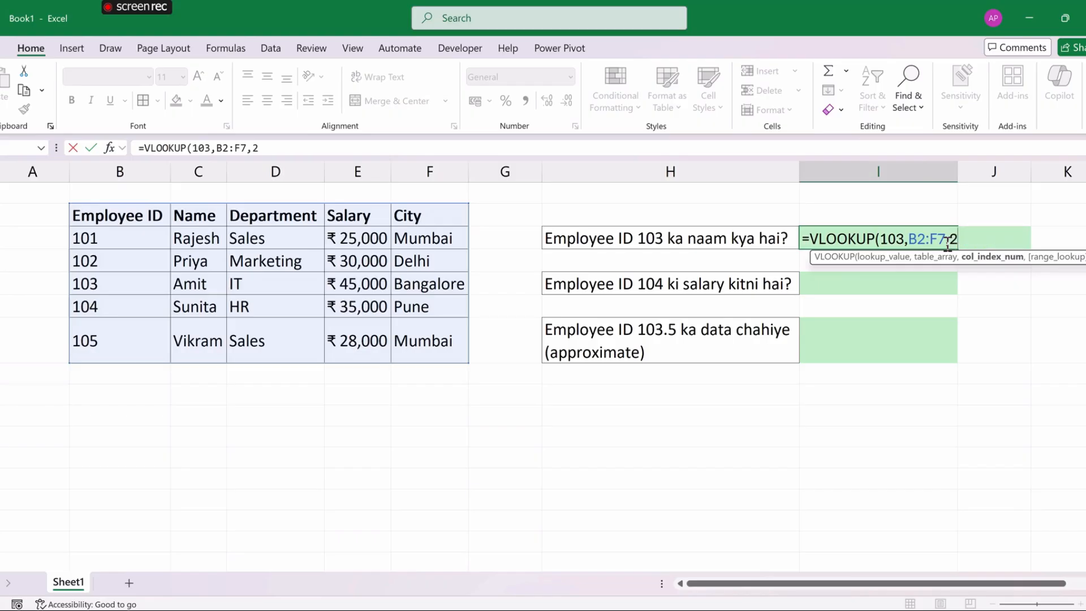
type(",")
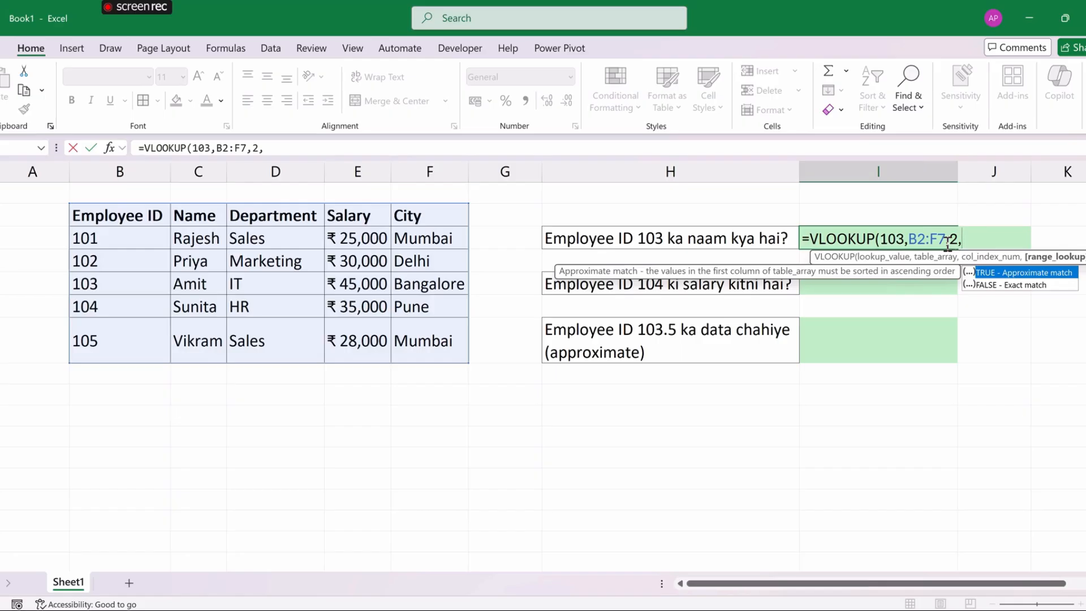
key("Down")
key("Tab")
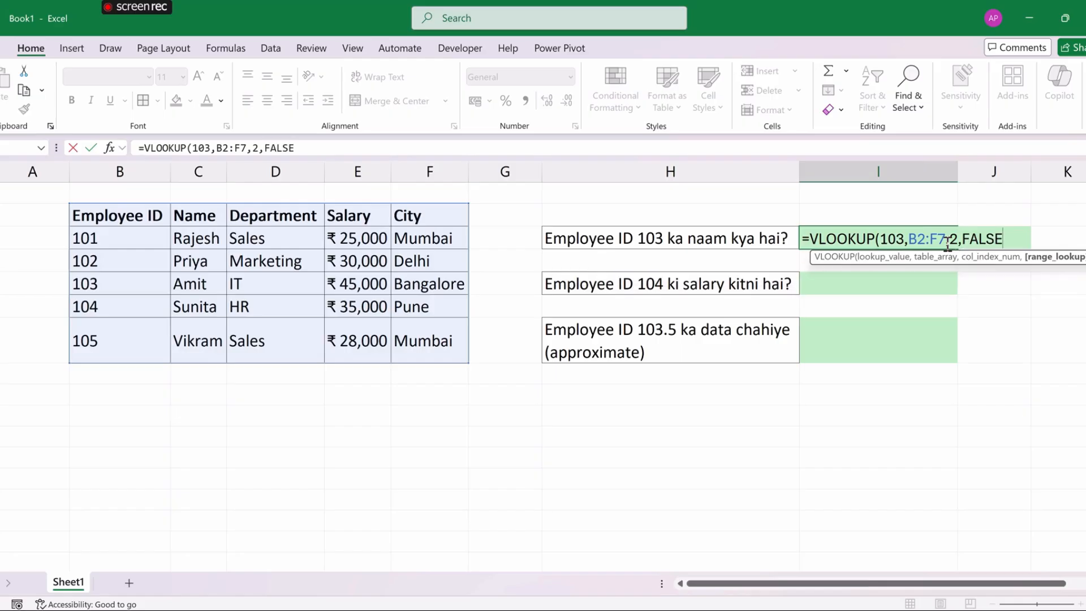
type(")")
key("Return")
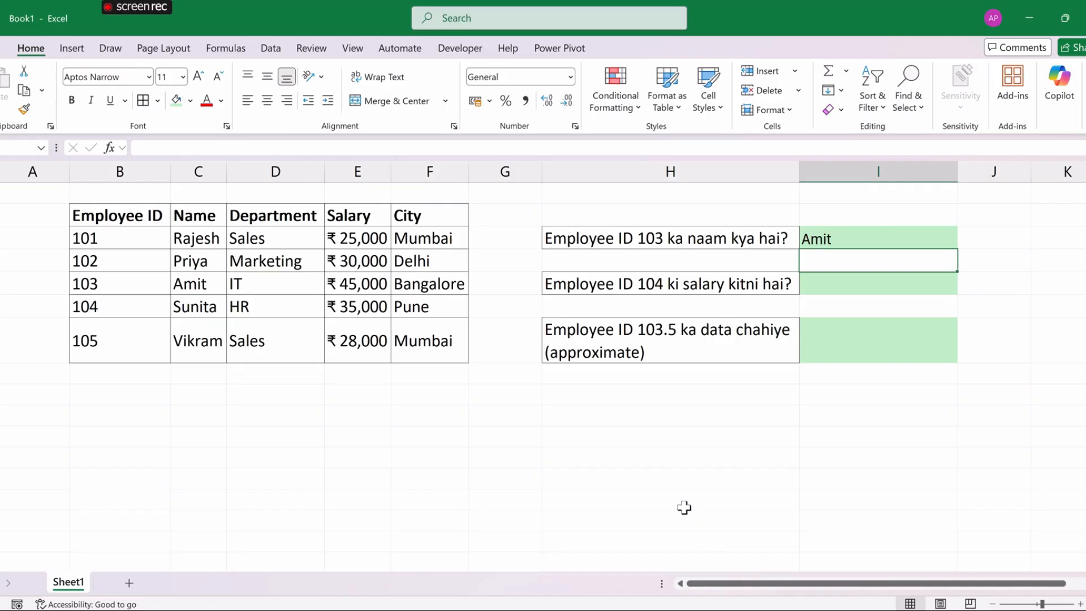
Answer the Employee ID 104 salary question with the exact-match formula =VLOOKUP(104,B2:F7,4,FALSE) in the green cell beside it.
left_click(829, 286)
type("=vlo")
key("Tab")
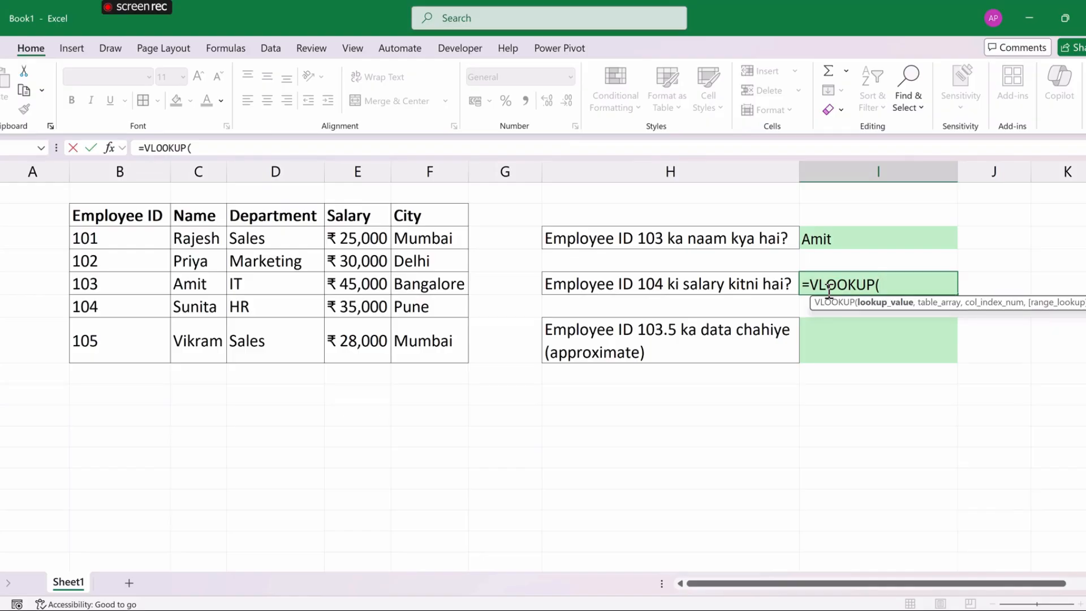
type("104,")
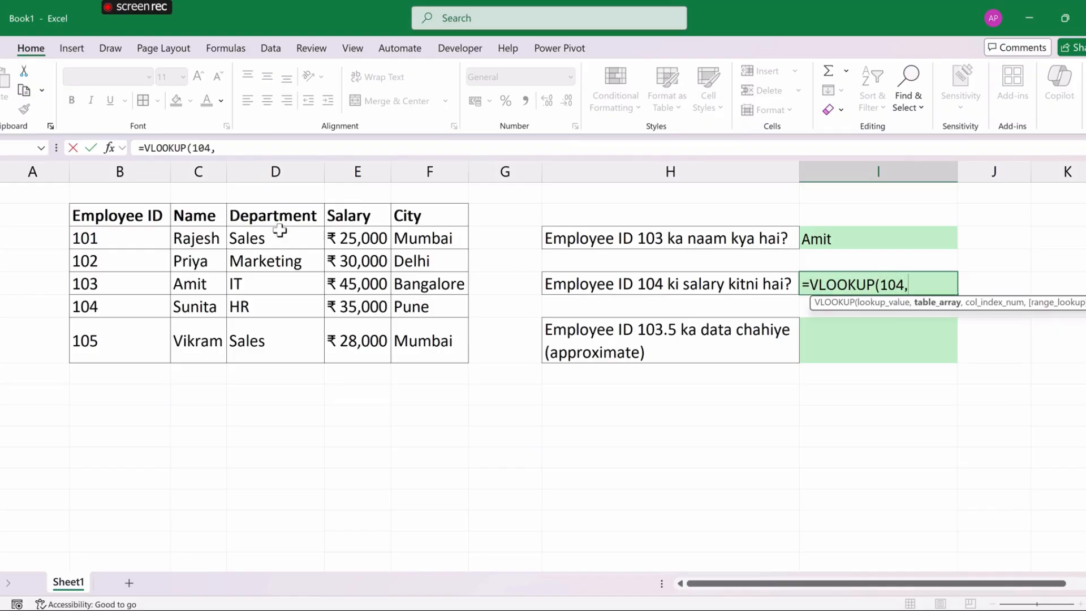
left_click_drag(124, 216, 414, 345)
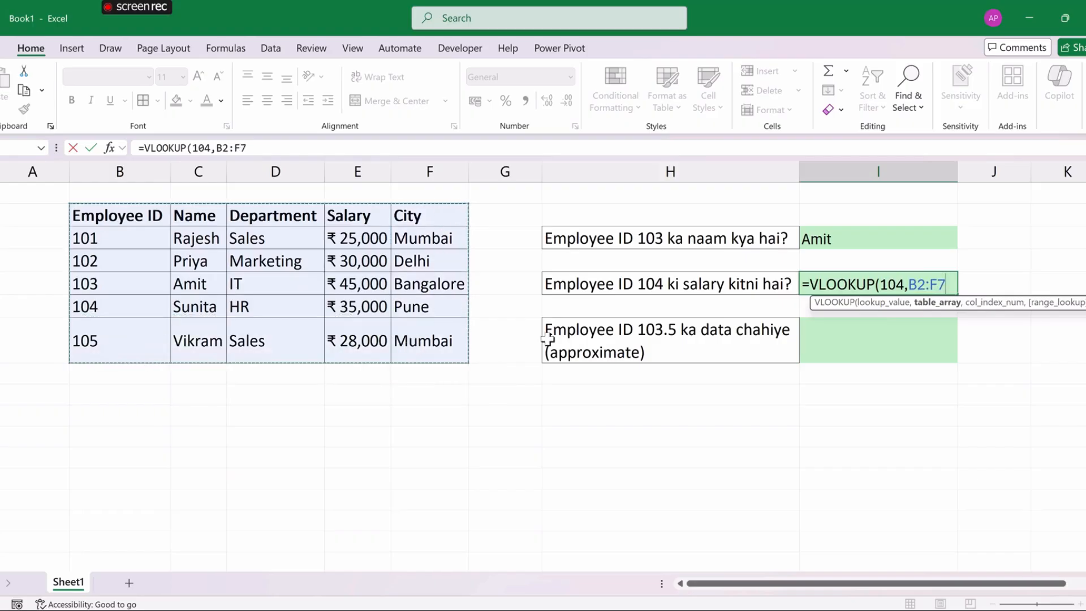
type(",,")
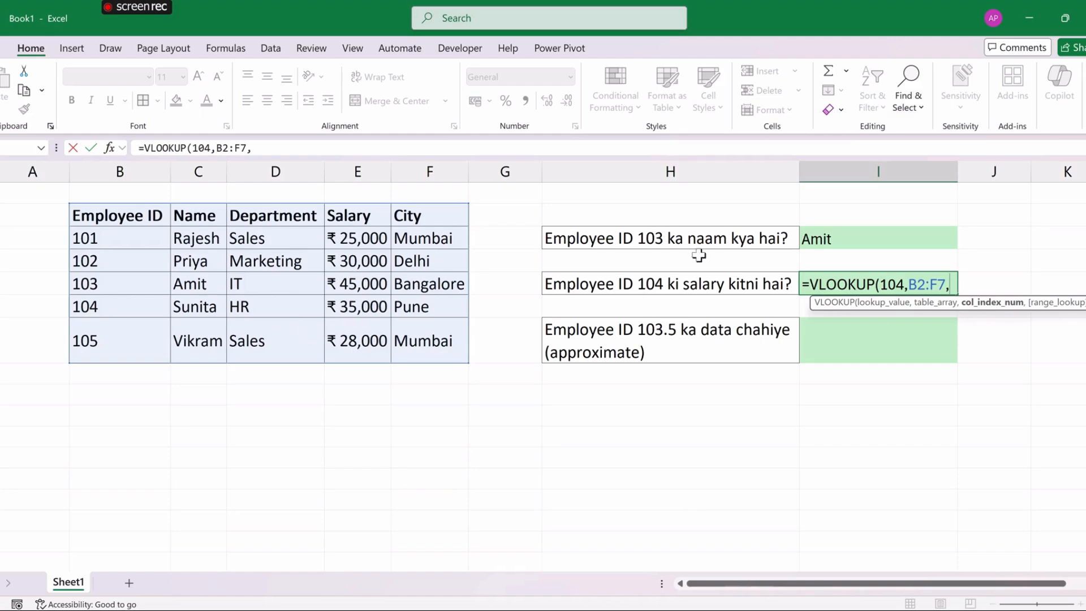
type("4")
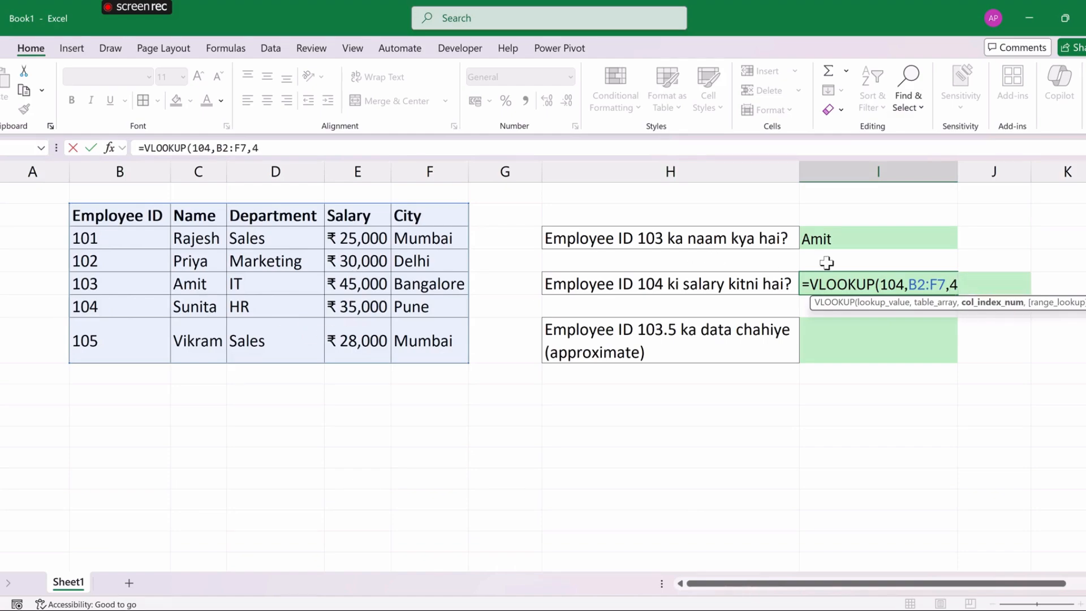
type(",")
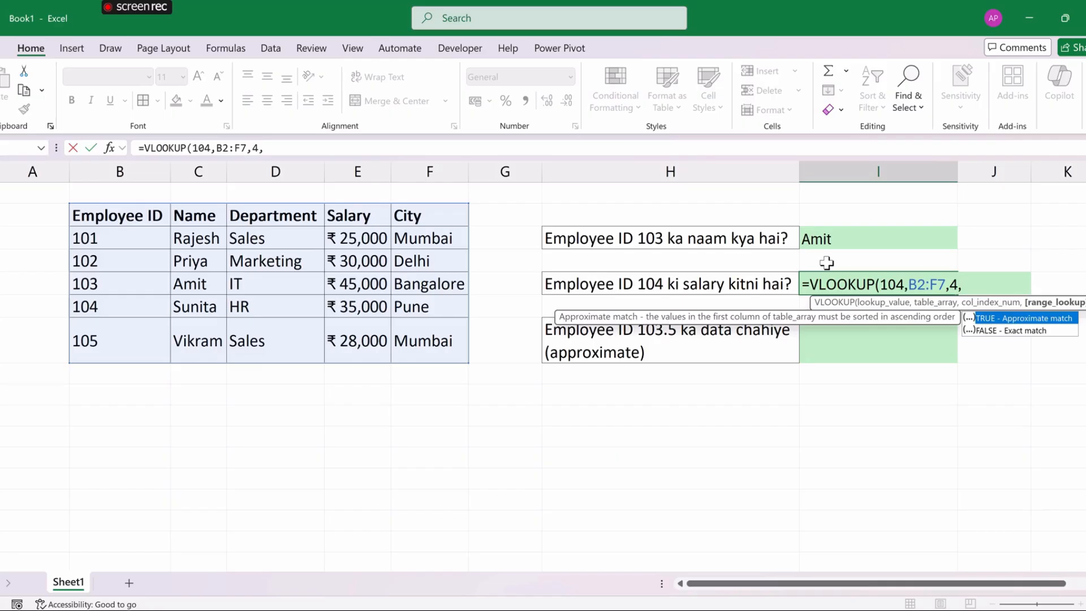
type("fa")
key("Tab")
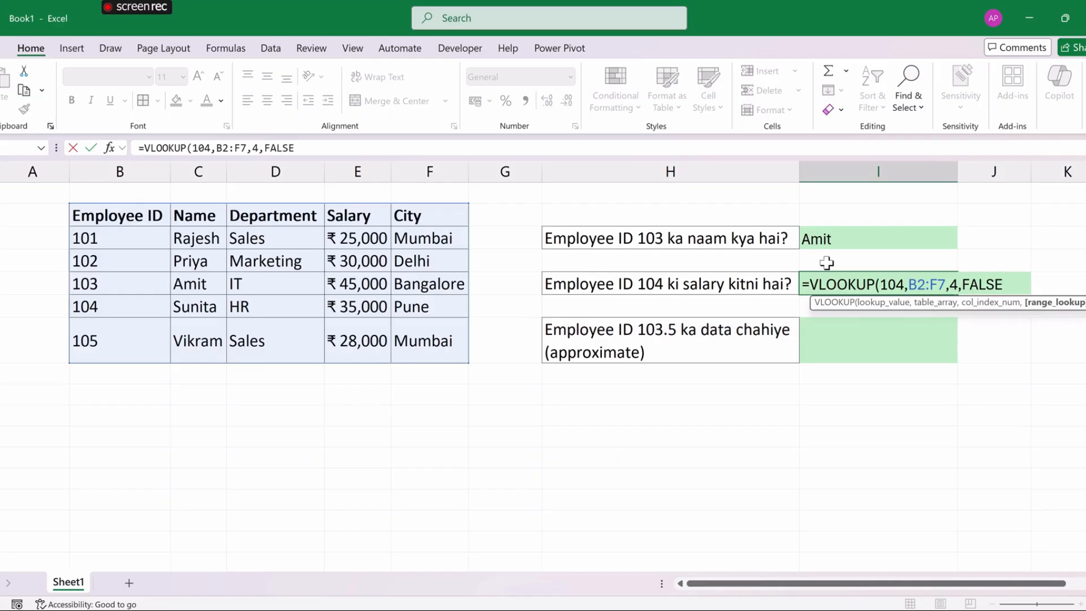
type(")")
key("Return")
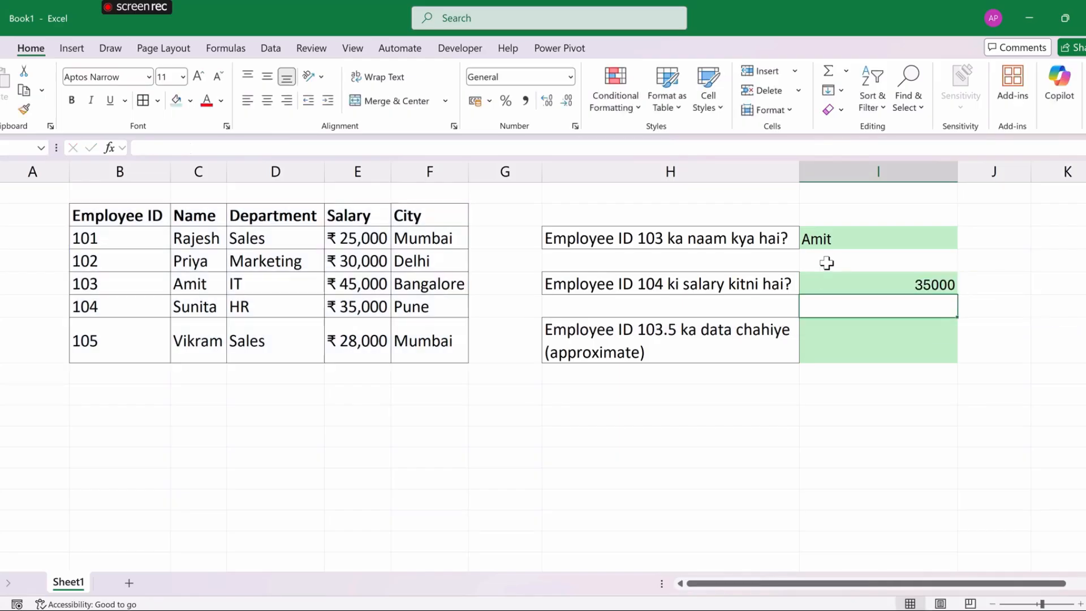
Compare the Employee ID 104 salary answer with the salary in that employee's table row.
left_click(859, 283)
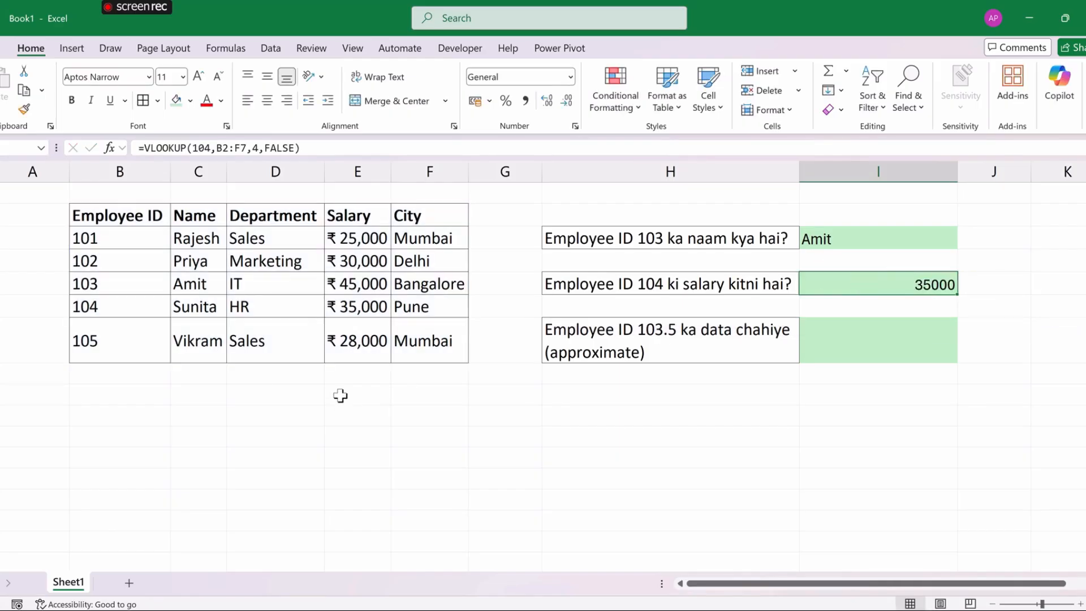
left_click_drag(116, 313, 337, 308)
left_click(334, 304)
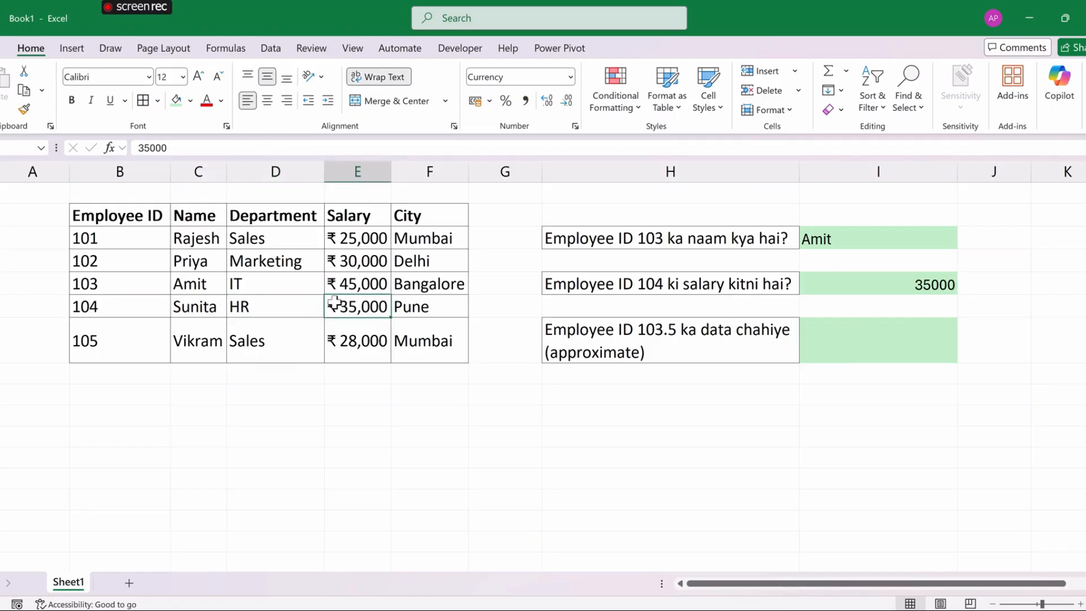
left_click(862, 279)
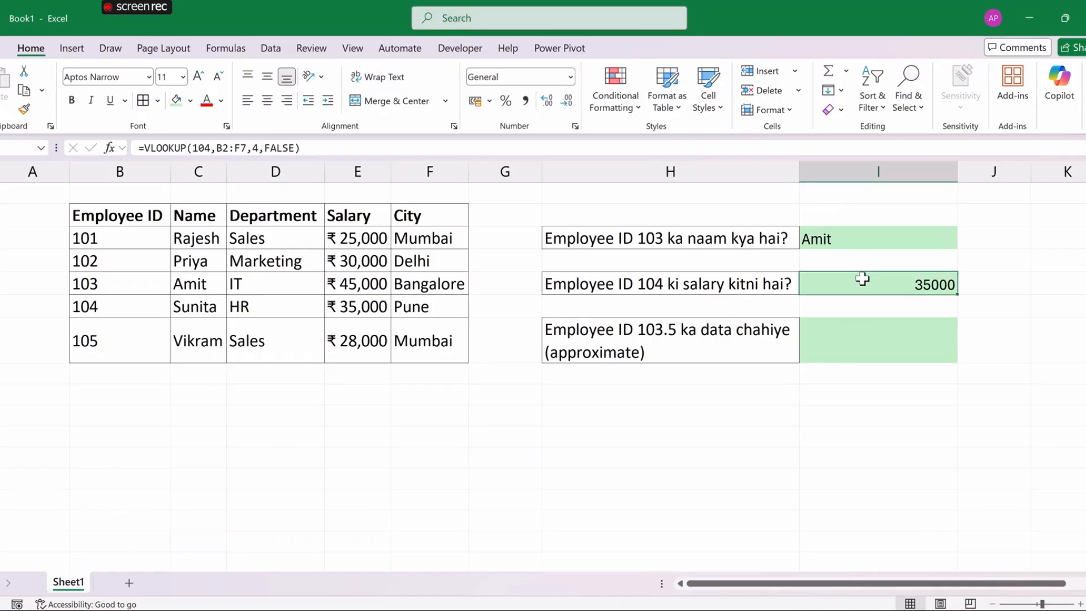
Answer the Employee ID 103.5 question with the approximate-match formula =VLOOKUP(103.5,B2:F7,2,TRUE) in the green cell beside it.
left_click(847, 340)
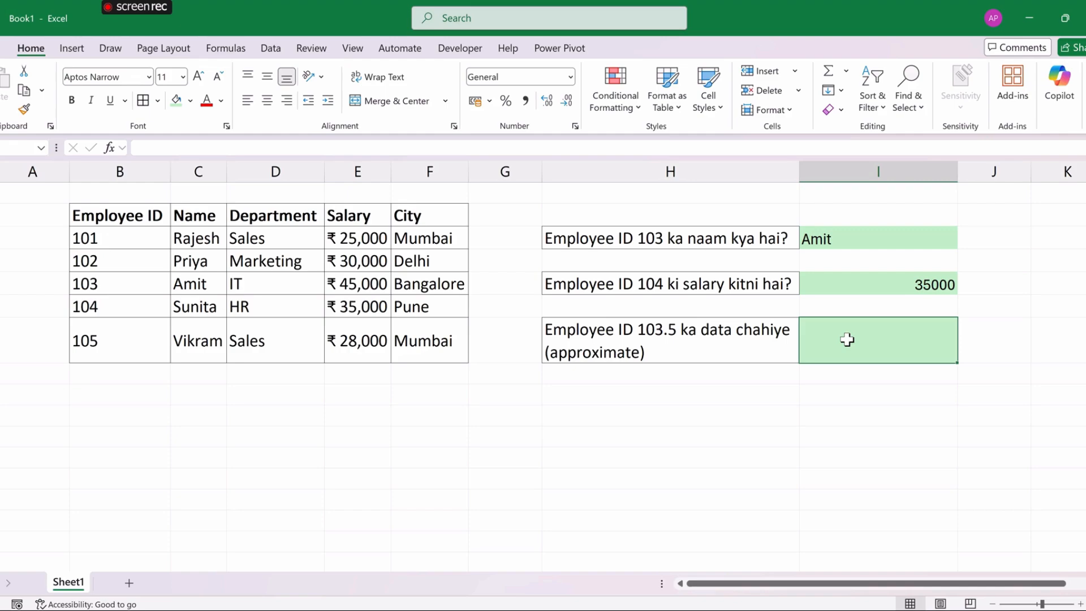
type("=vlo")
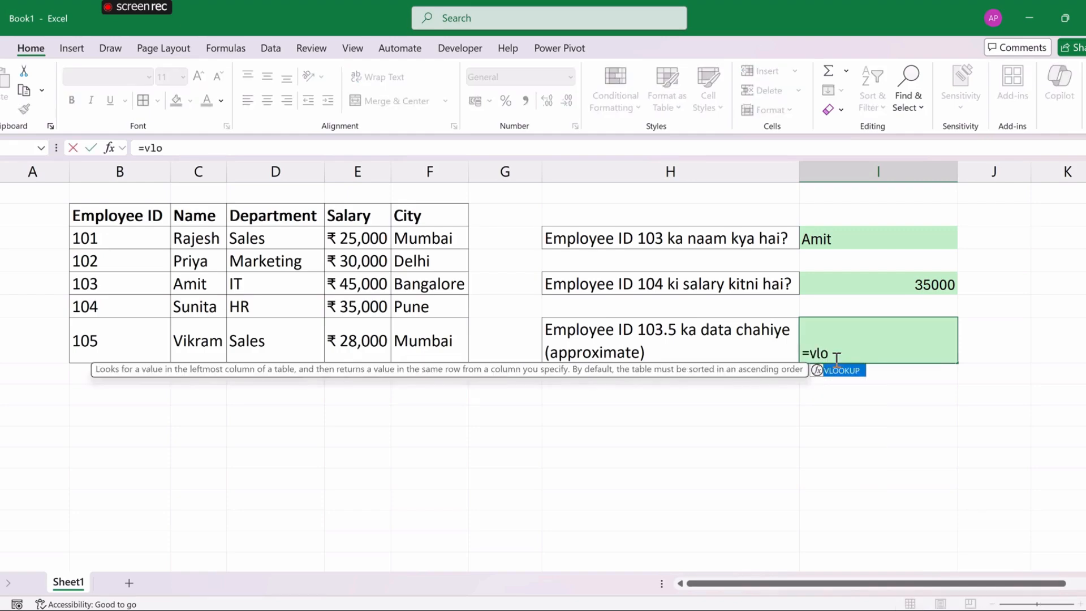
key("Tab")
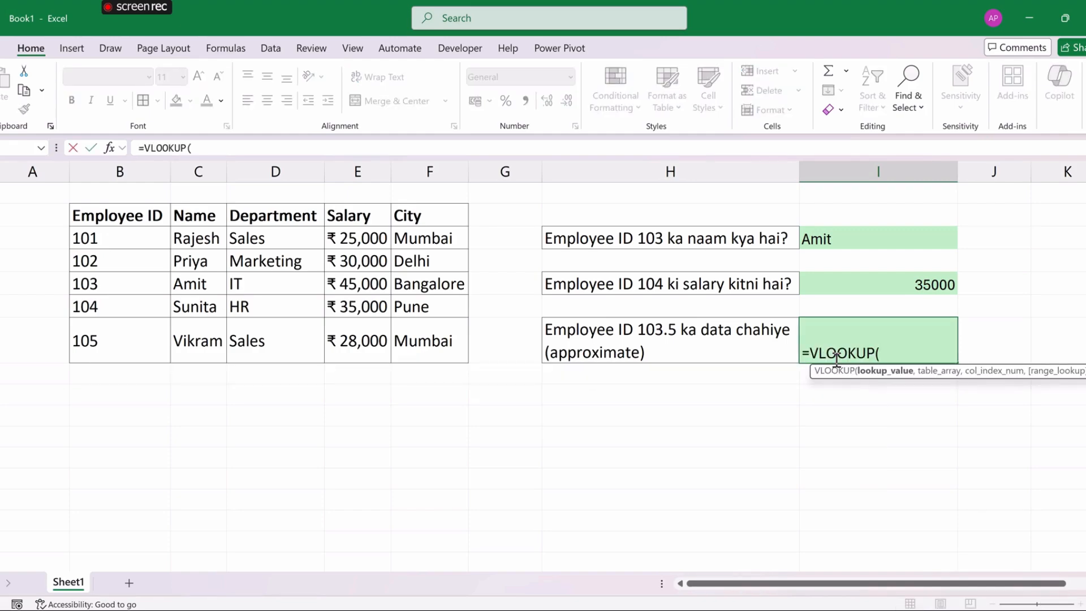
type("103.5,")
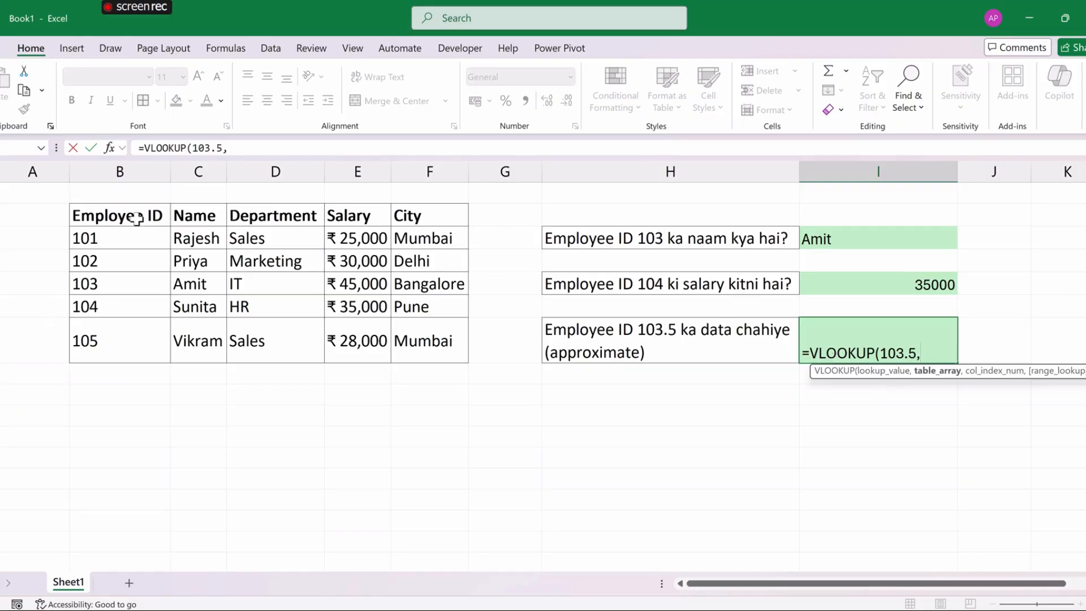
left_click_drag(136, 218, 412, 333)
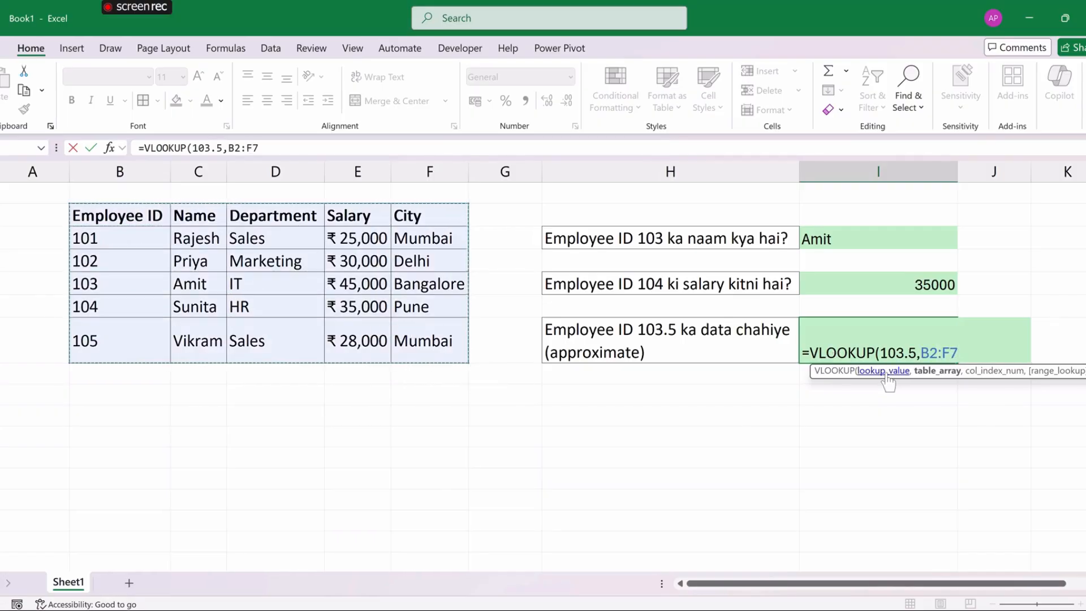
type(",")
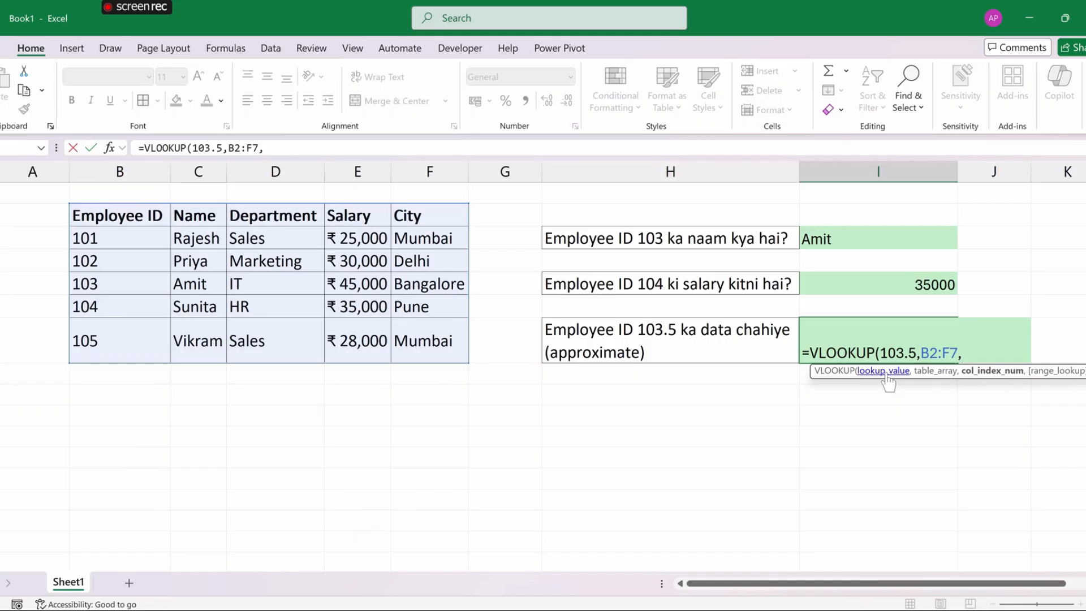
type("2,")
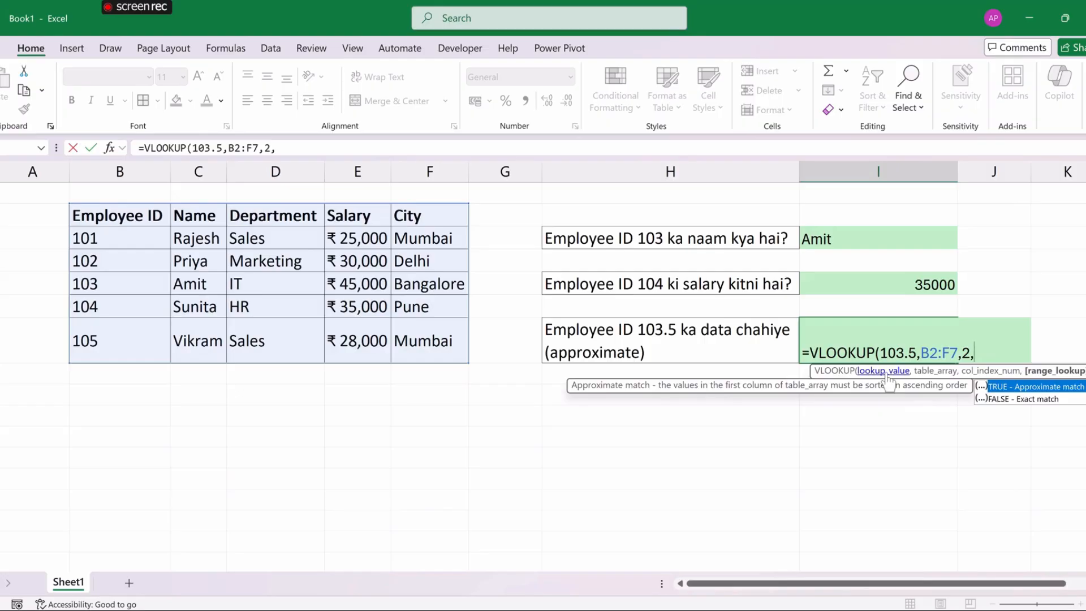
key("Tab")
type(")")
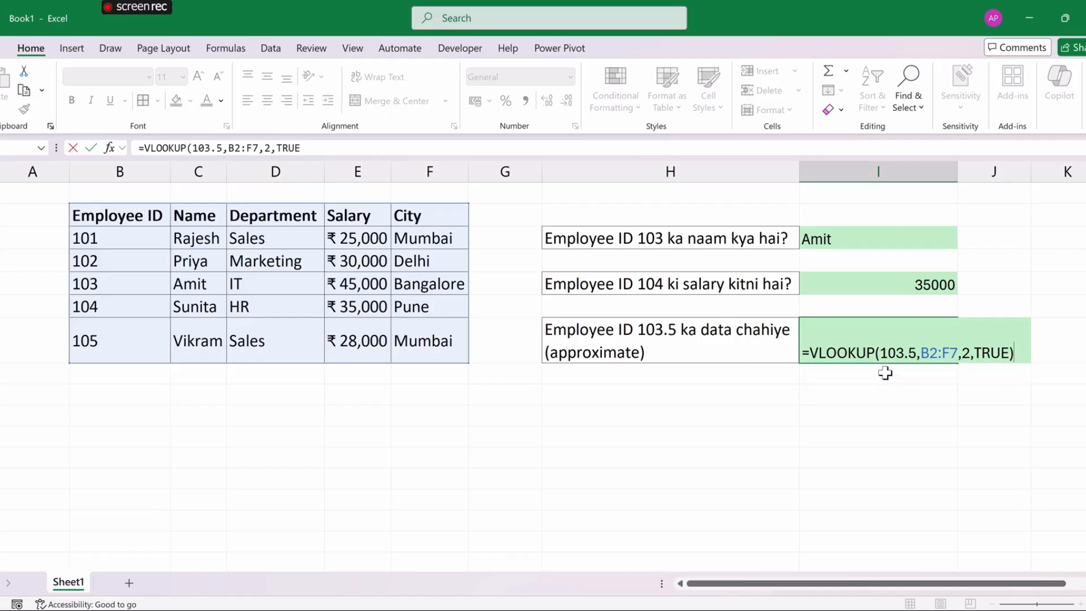
key("Return")
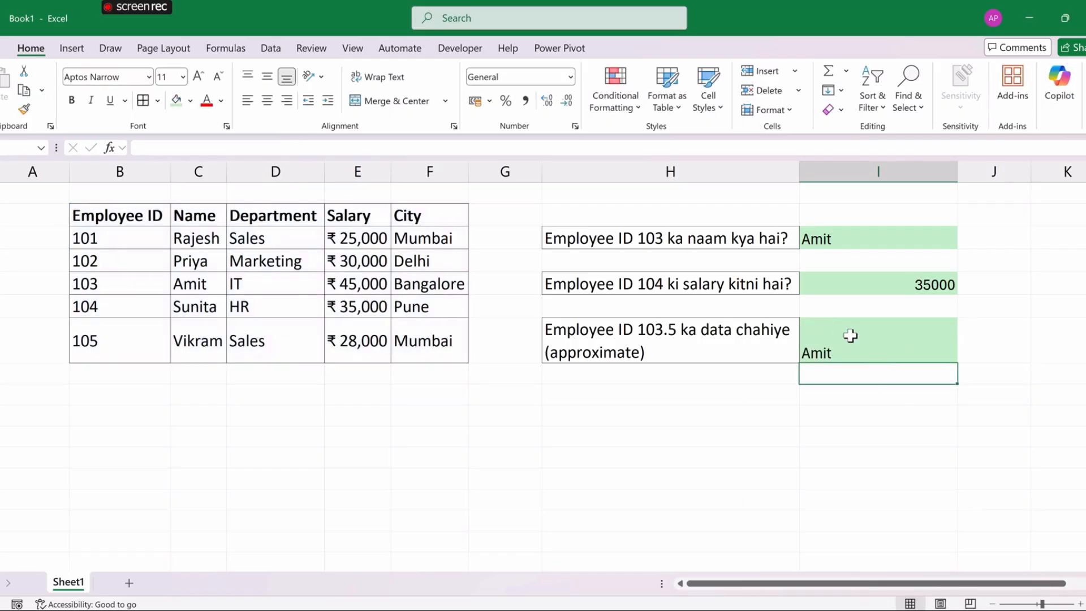
Check the approximate-match answer for ID 103.5 against the name and Employee ID in the 103 row of the table.
left_click(192, 288)
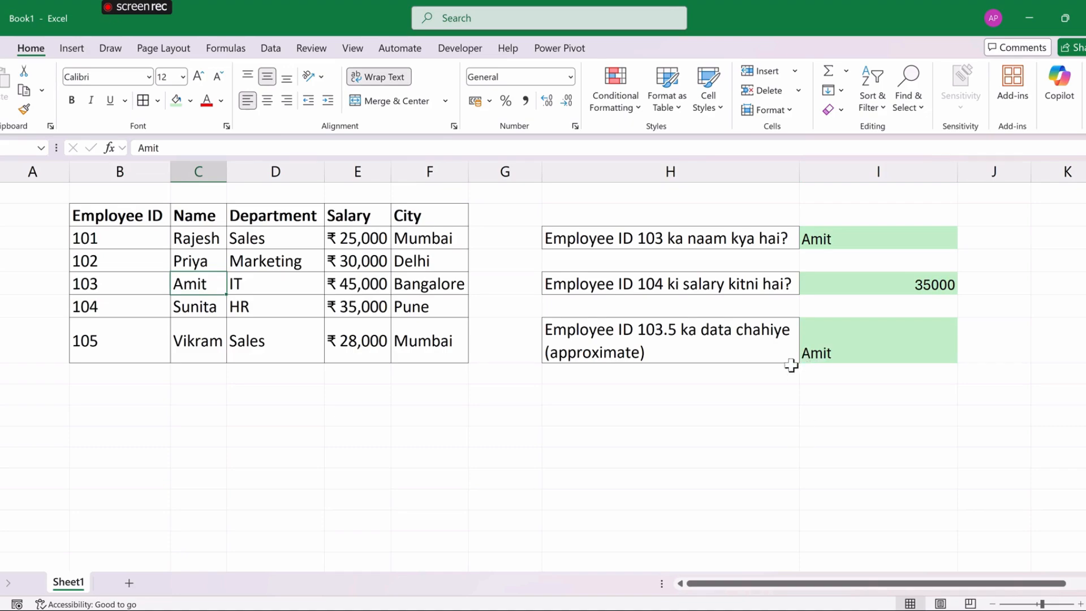
left_click(661, 345)
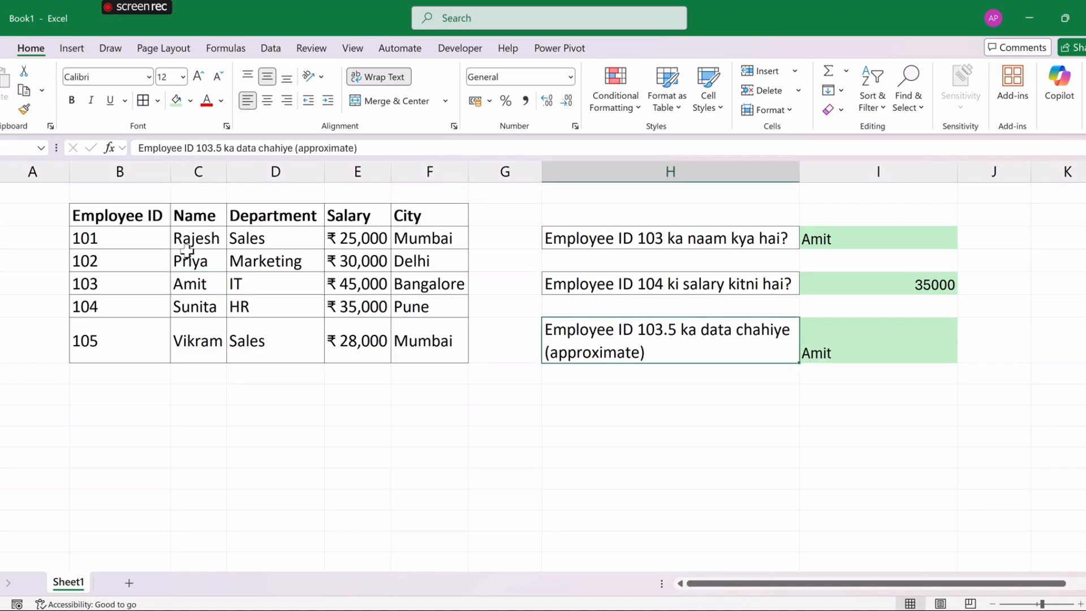
left_click(145, 286)
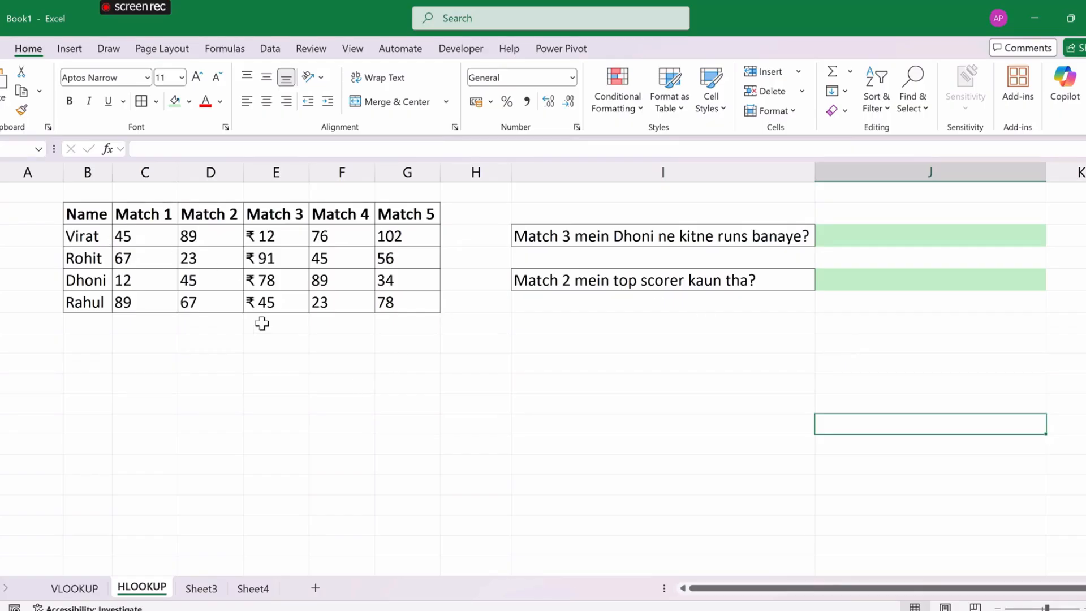
Change the number format of all four players' Match 3 scores to General.
left_click_drag(269, 238, 273, 295)
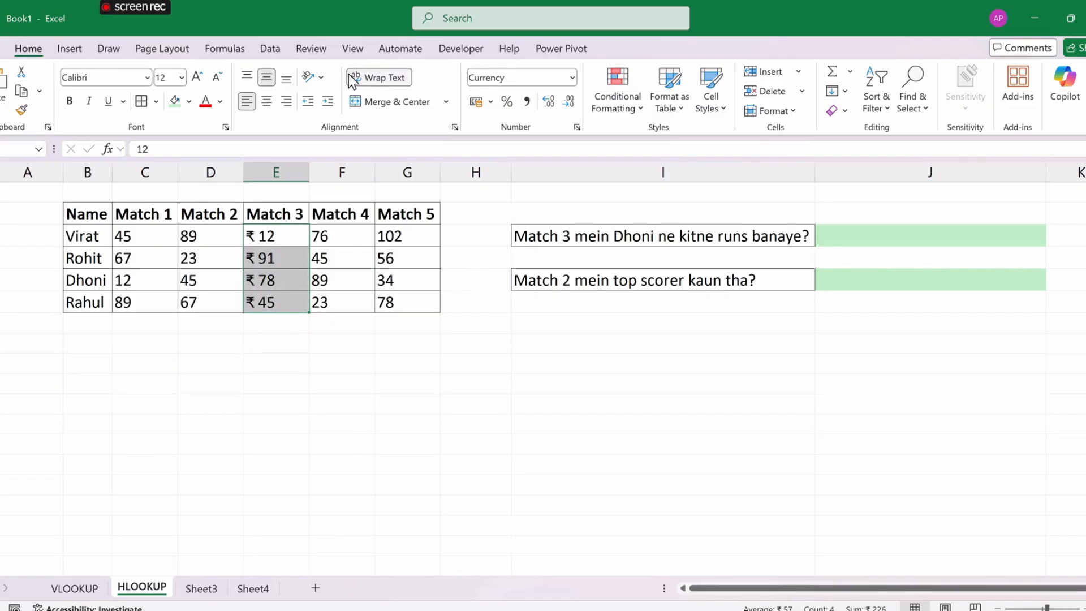
left_click(509, 77)
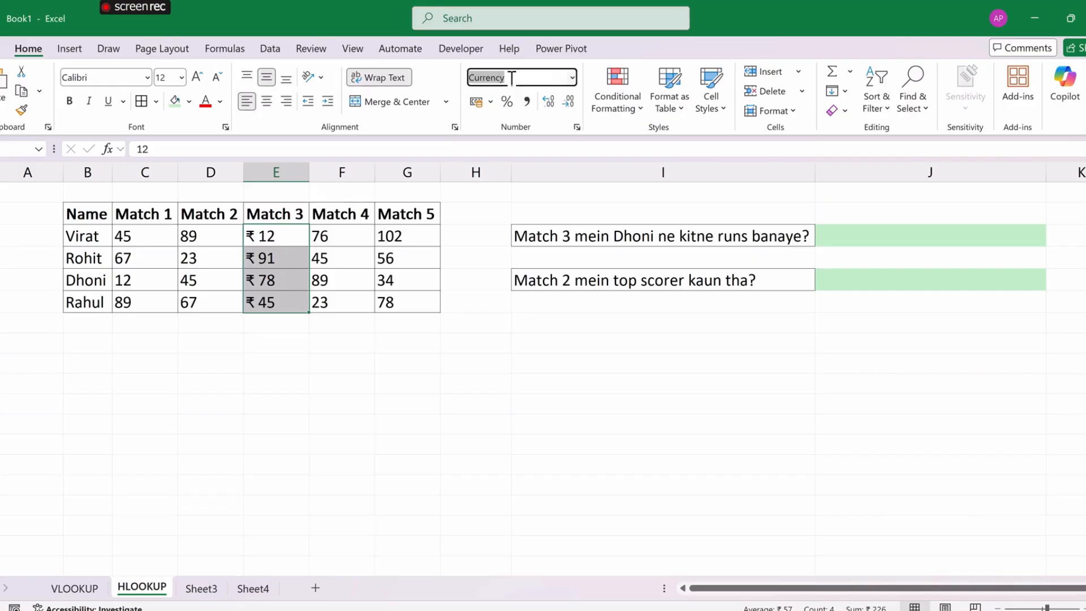
left_click(568, 80)
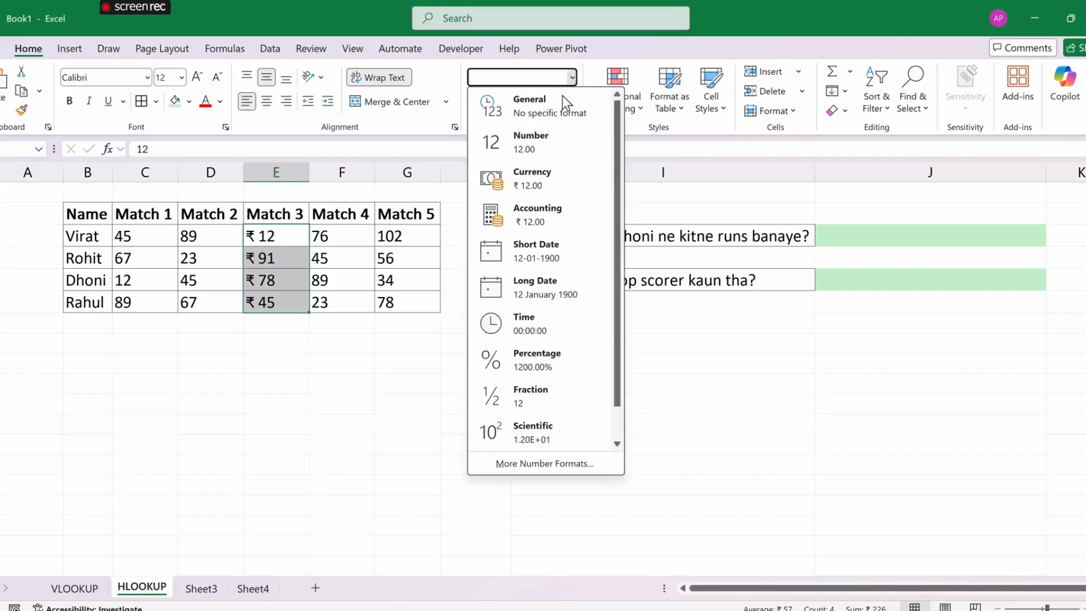
left_click(558, 100)
left_click(354, 360)
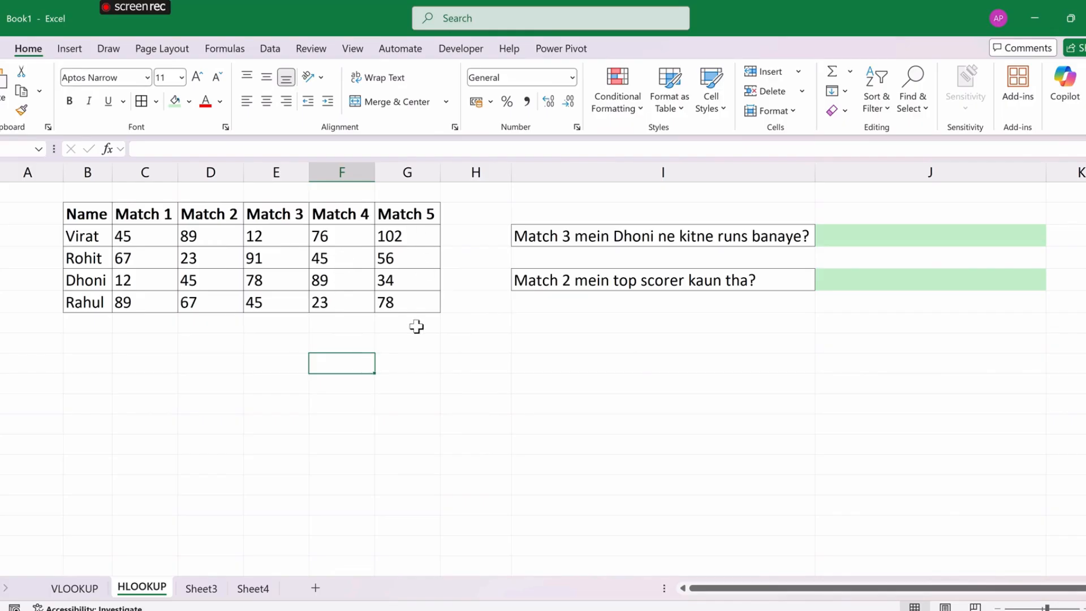
Answer the question about Dhoni's Match 3 runs with the exact-match formula =HLOOKUP("Match 3",B2:G6,4,FALSE) in the green cell beside it.
left_click(835, 237)
type("=HLOOKUP(")
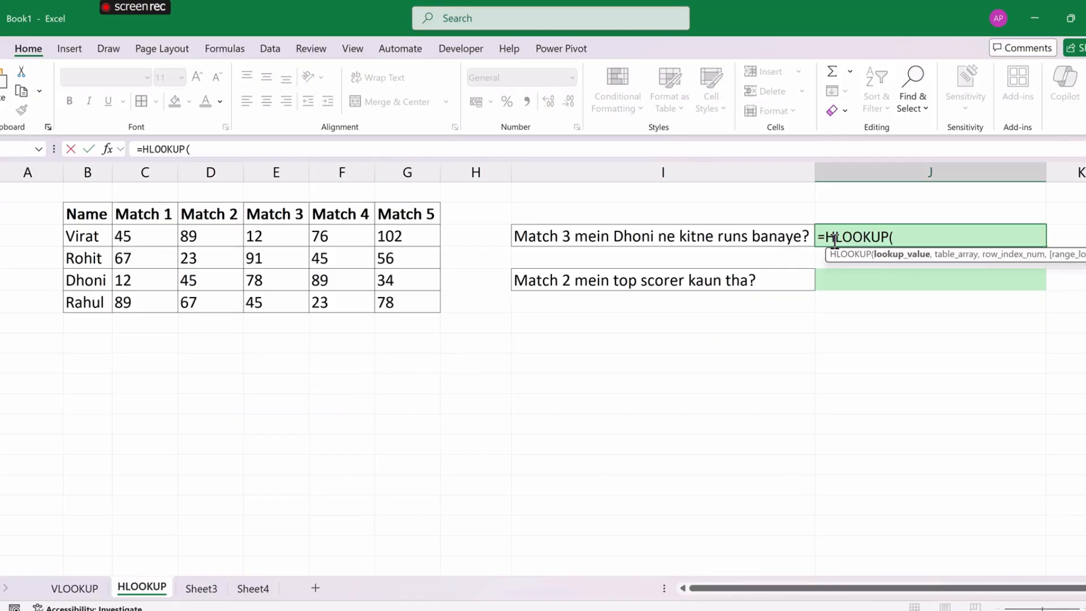
type("\"Match 3")
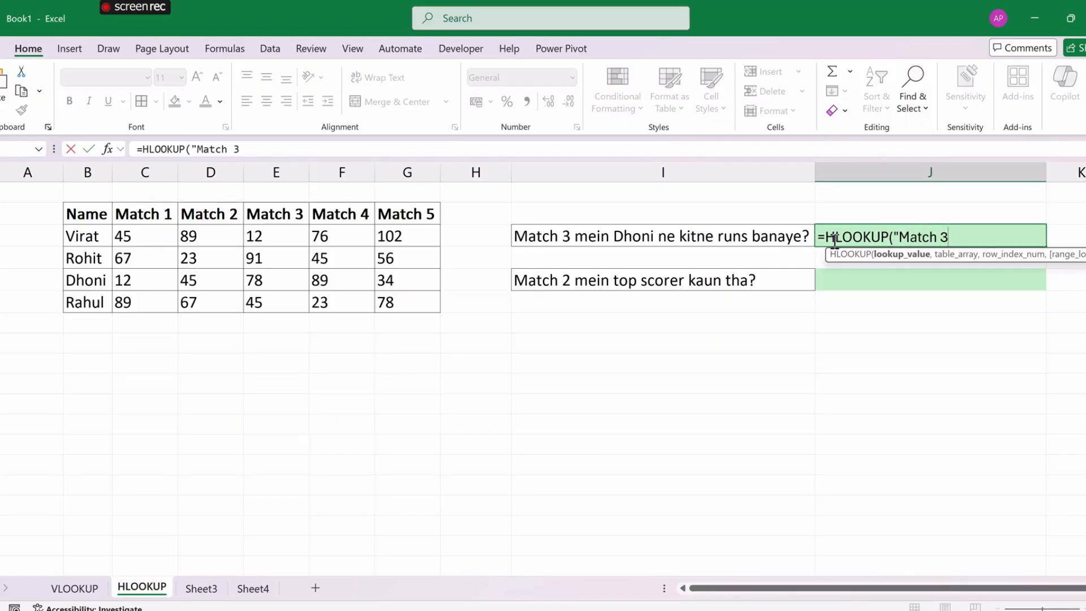
type("\",")
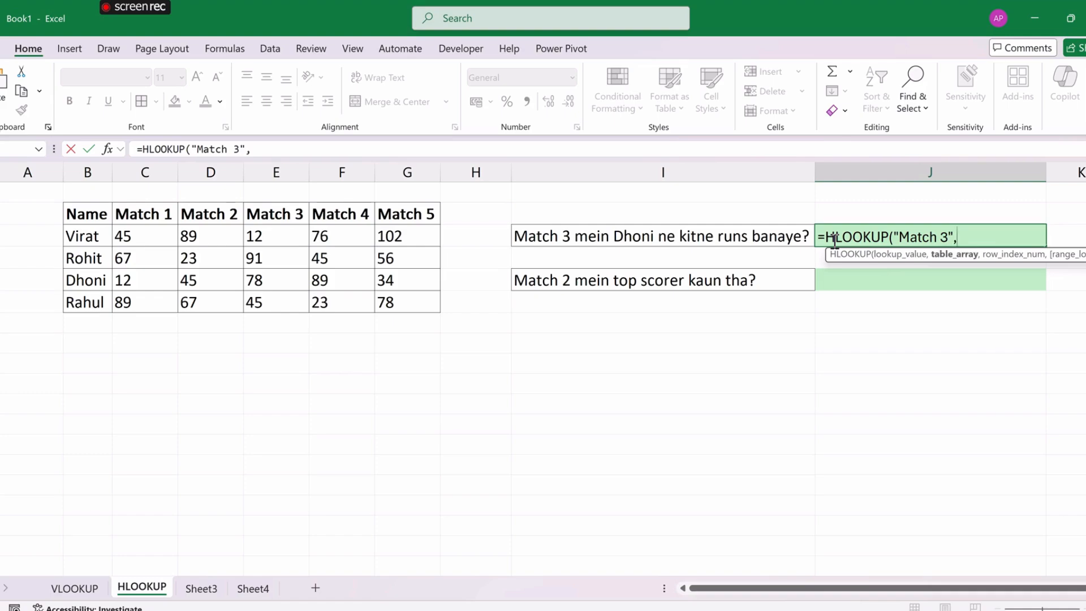
left_click_drag(75, 214, 400, 300)
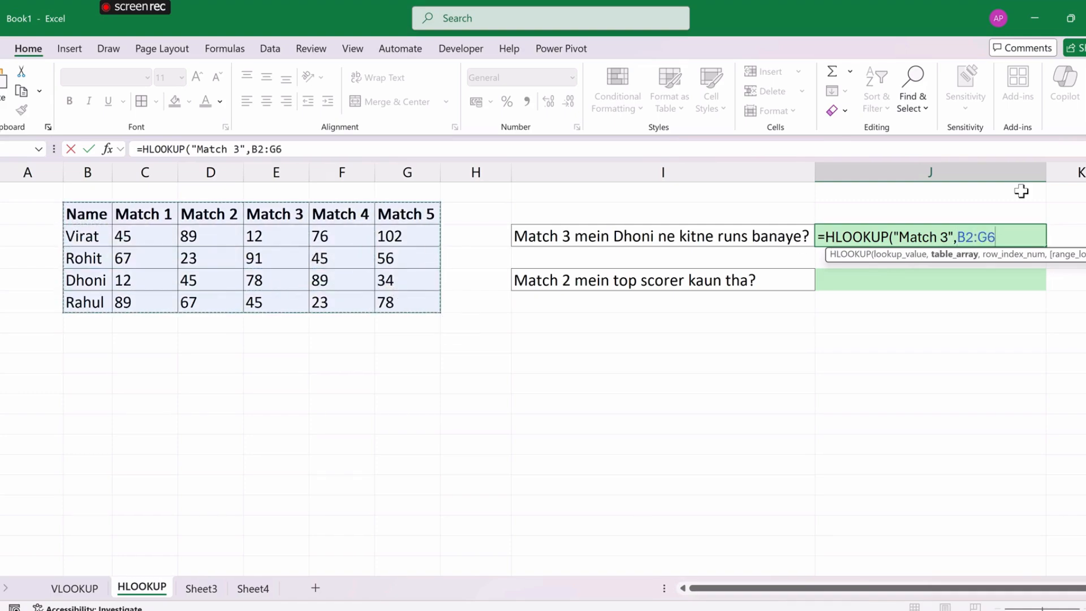
type(",")
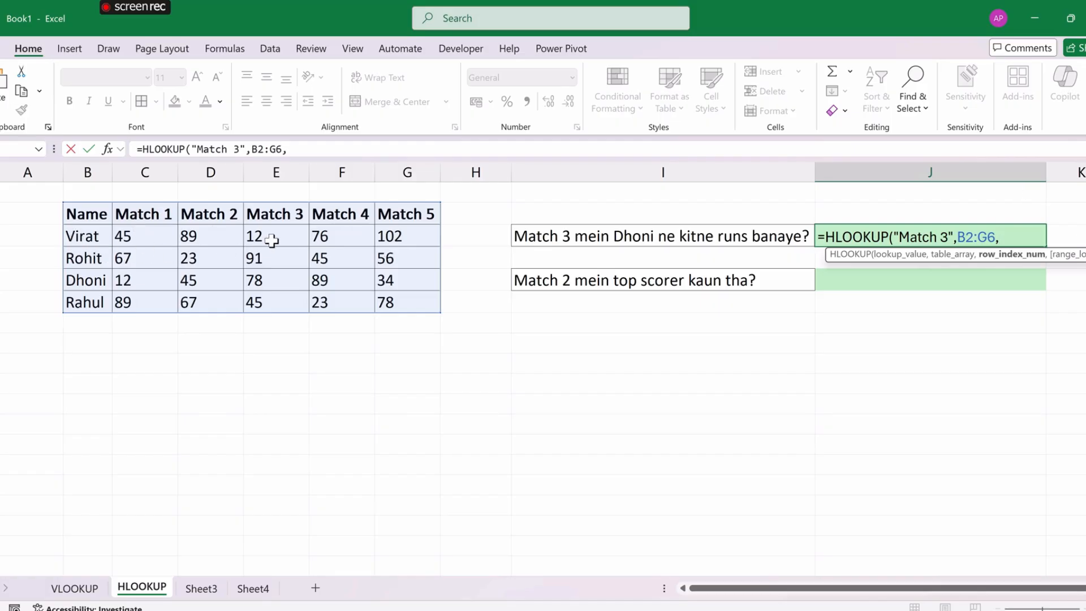
type("4,FALSE)")
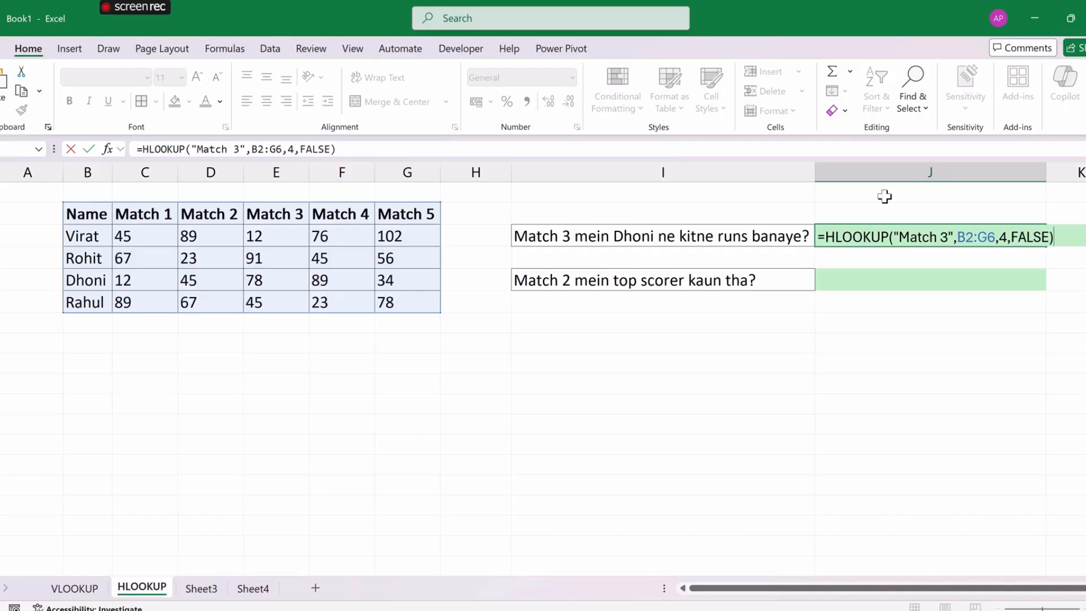
key("Return")
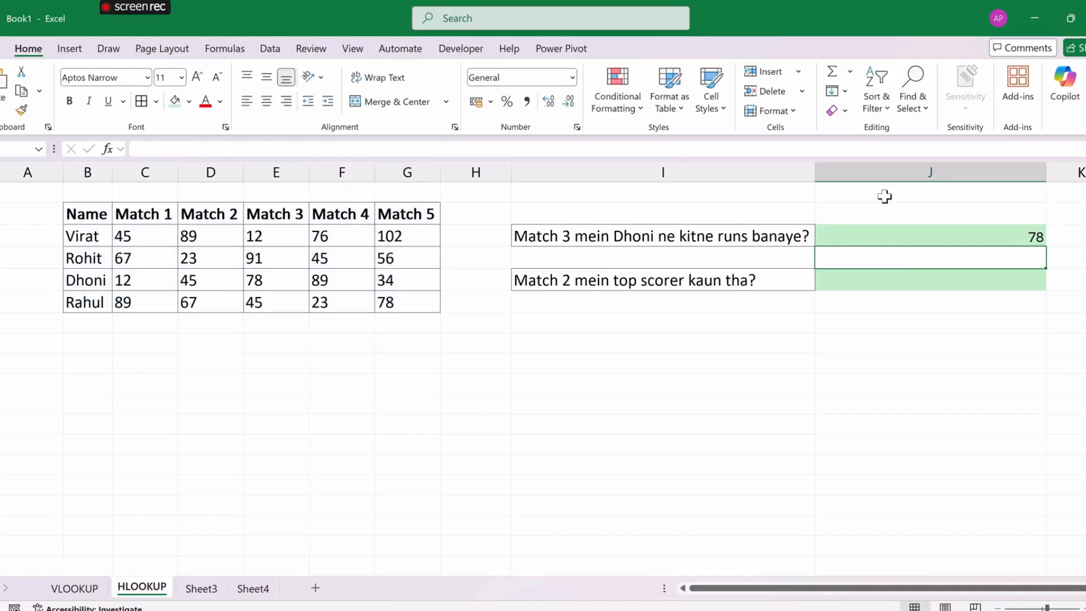
Compare the Match 3 answer and its formula with Dhoni's Match 3 score in the table.
left_click(873, 231)
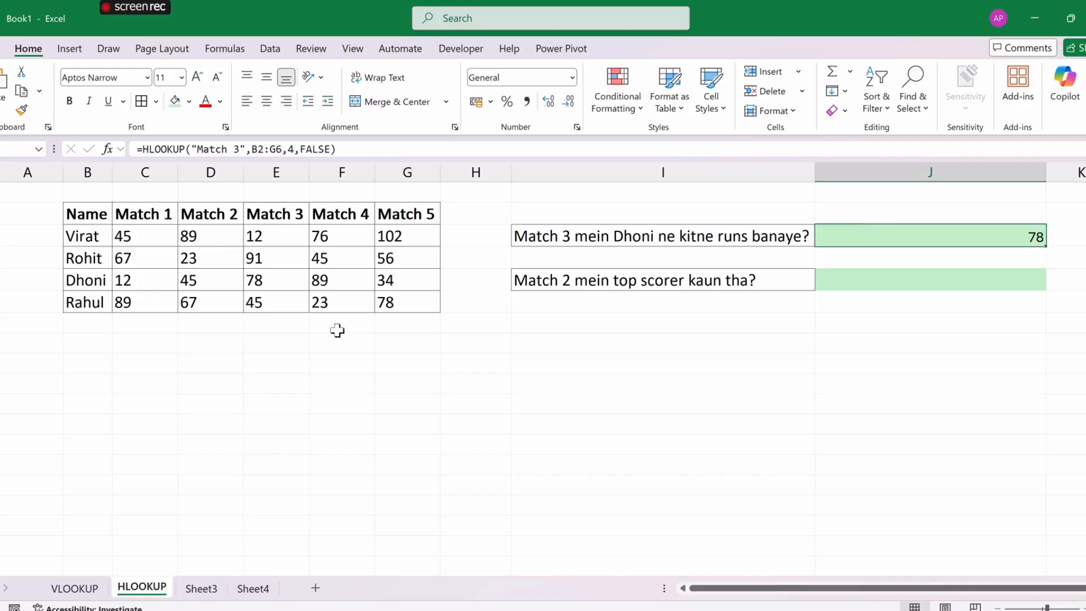
left_click(96, 280)
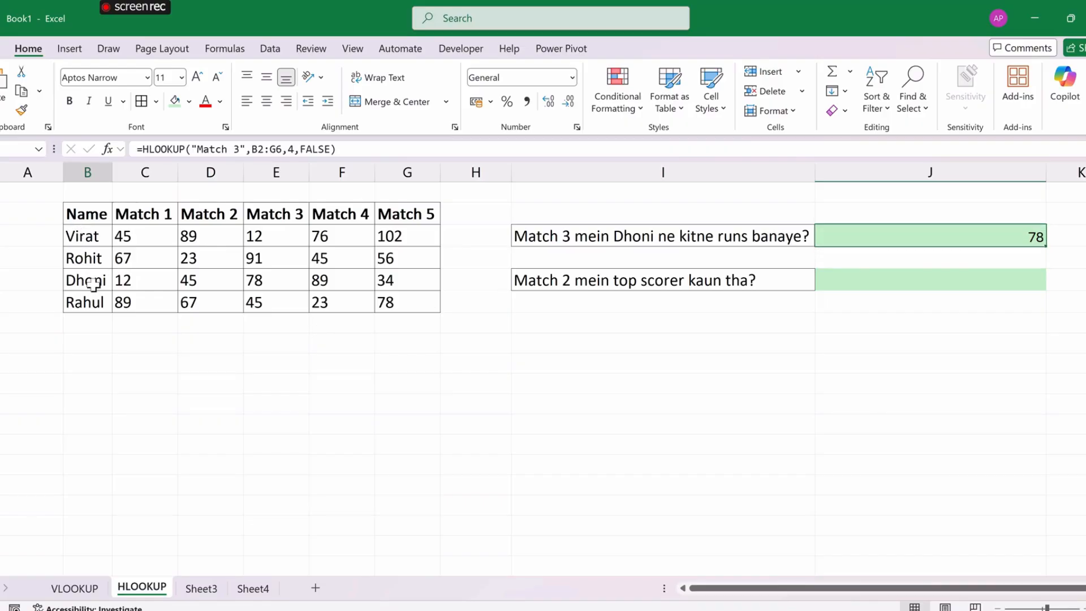
left_click(259, 284)
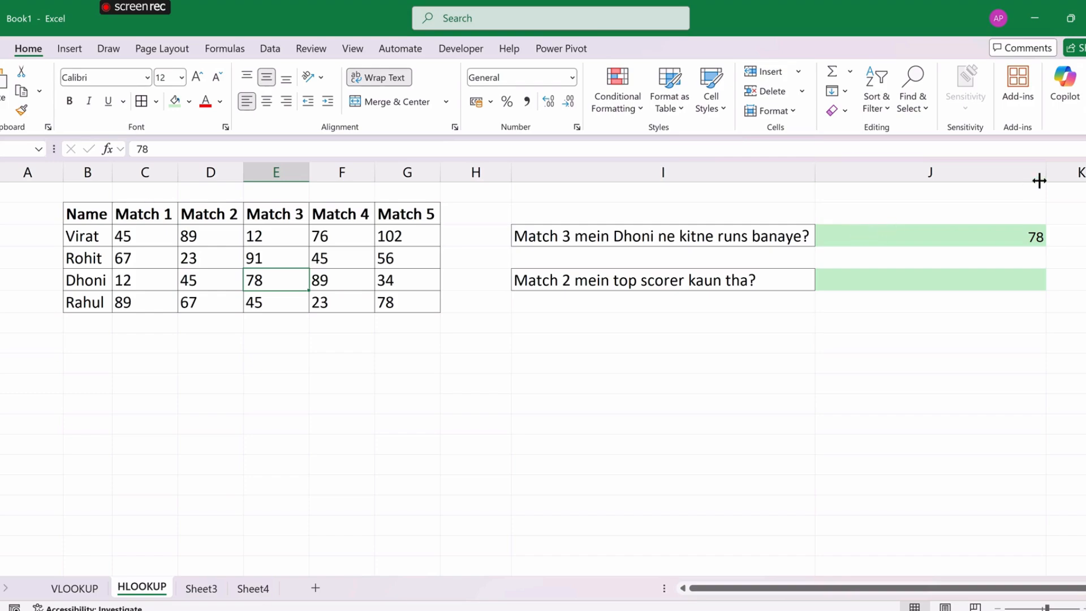
Narrow answer column J to about half its width.
left_click_drag(1045, 177, 931, 182)
left_click(861, 362)
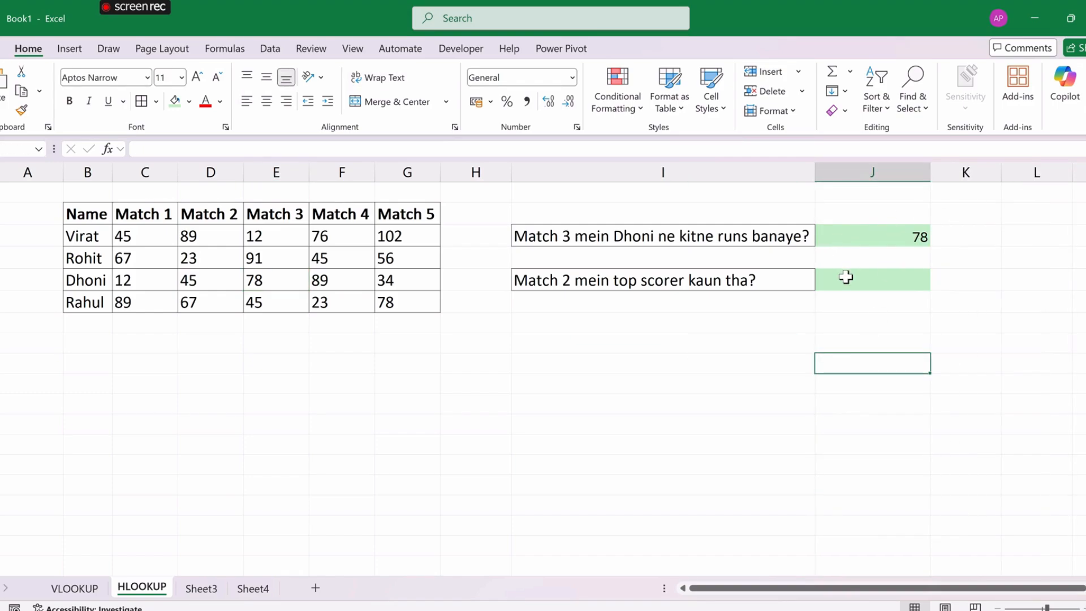
Answer the Match 2 top scorer question with the exact-match formula =HLOOKUP("Match 2", B2:G6,2,FALSE) in the green cell beside it.
key("Up")
key("Up")
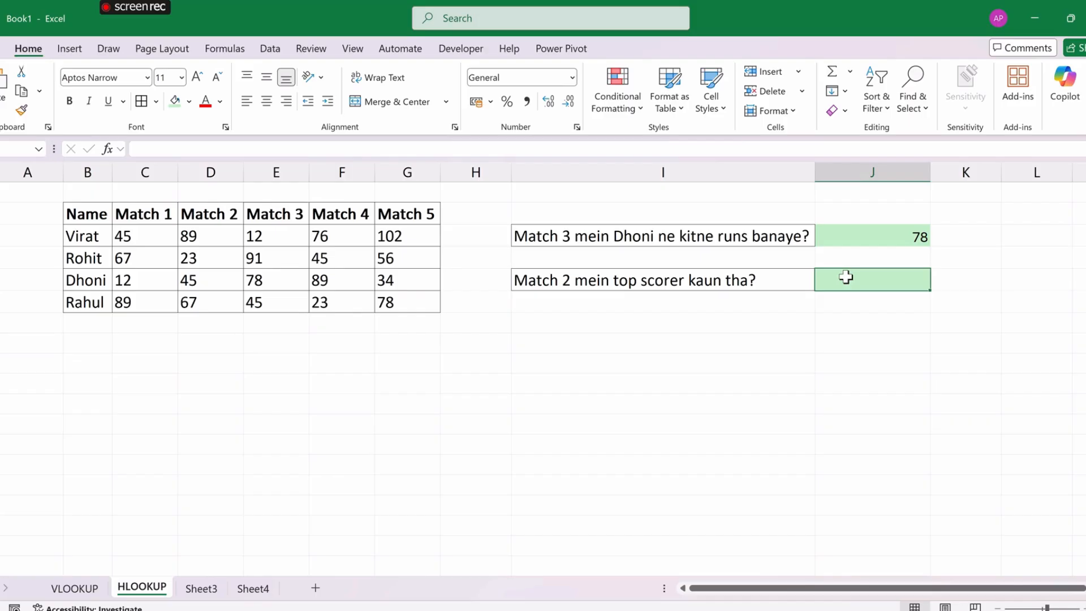
type("=h")
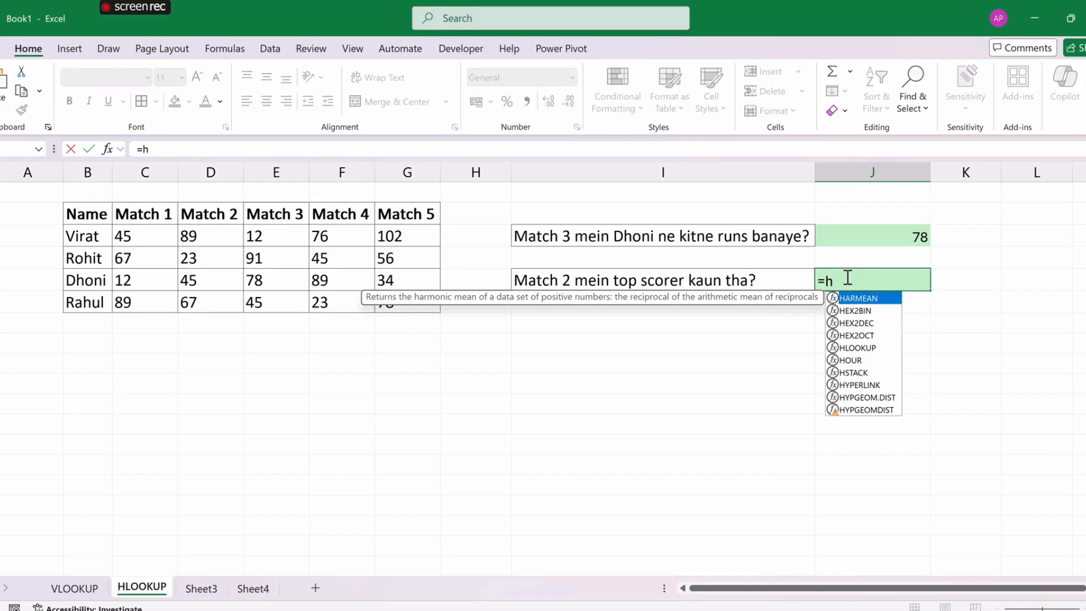
type("lo")
key("Tab")
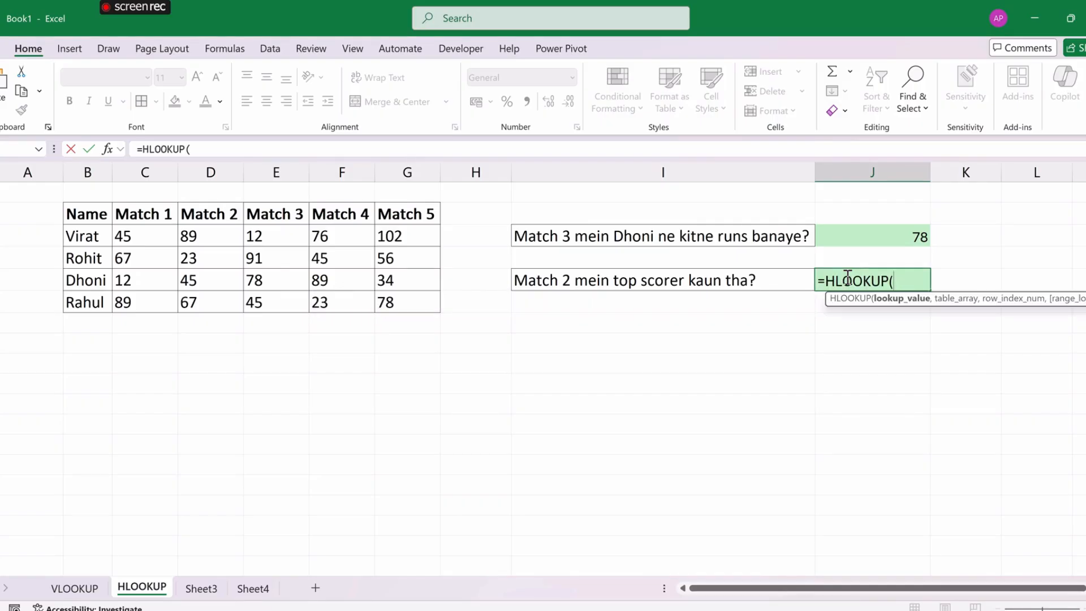
type("\"Match")
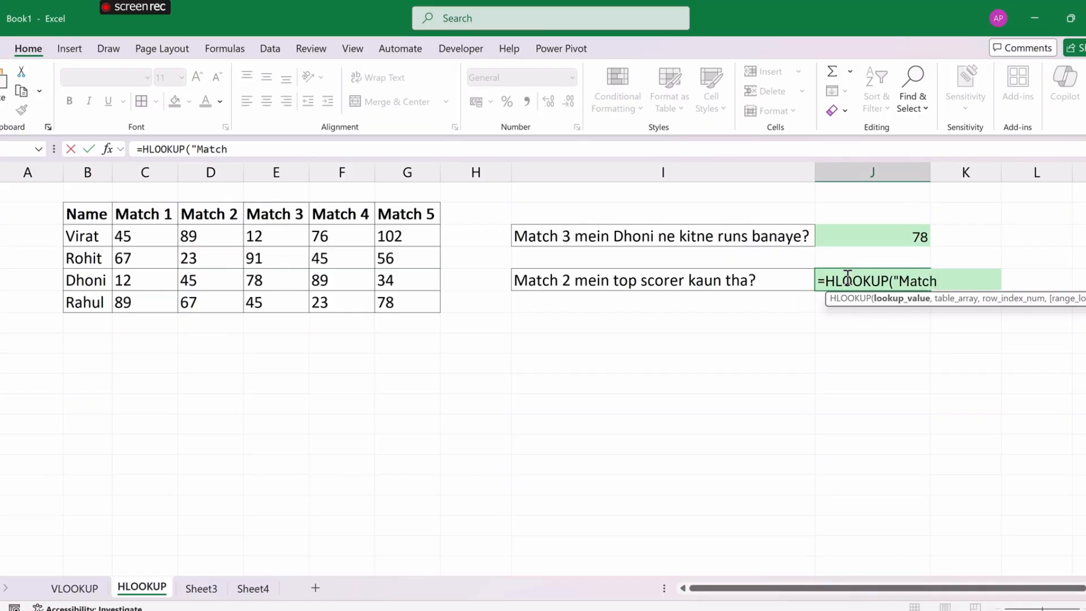
type(" 2\",")
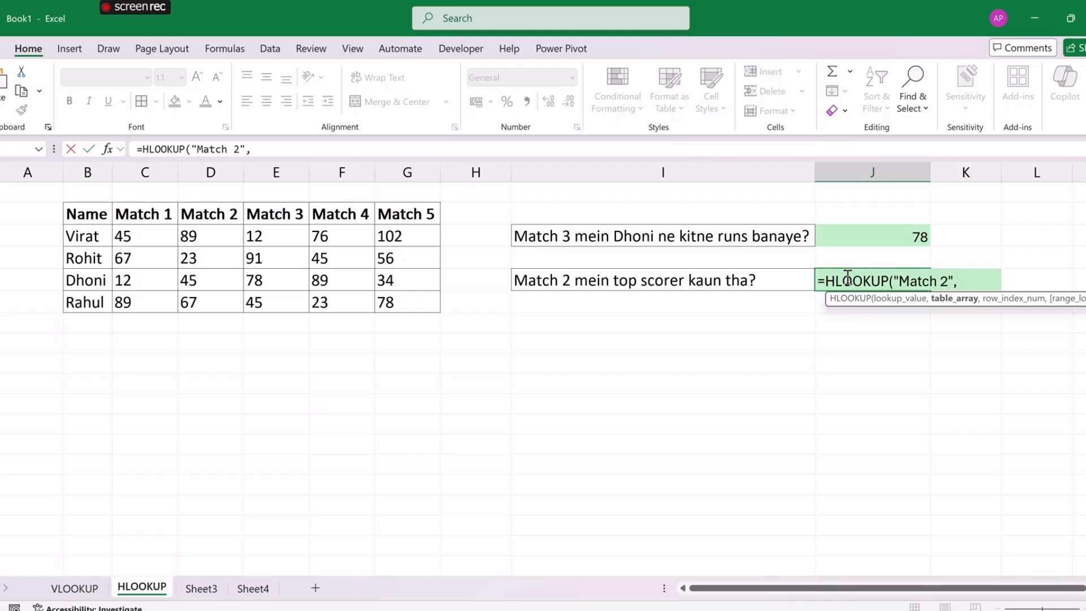
left_click_drag(95, 214, 391, 300)
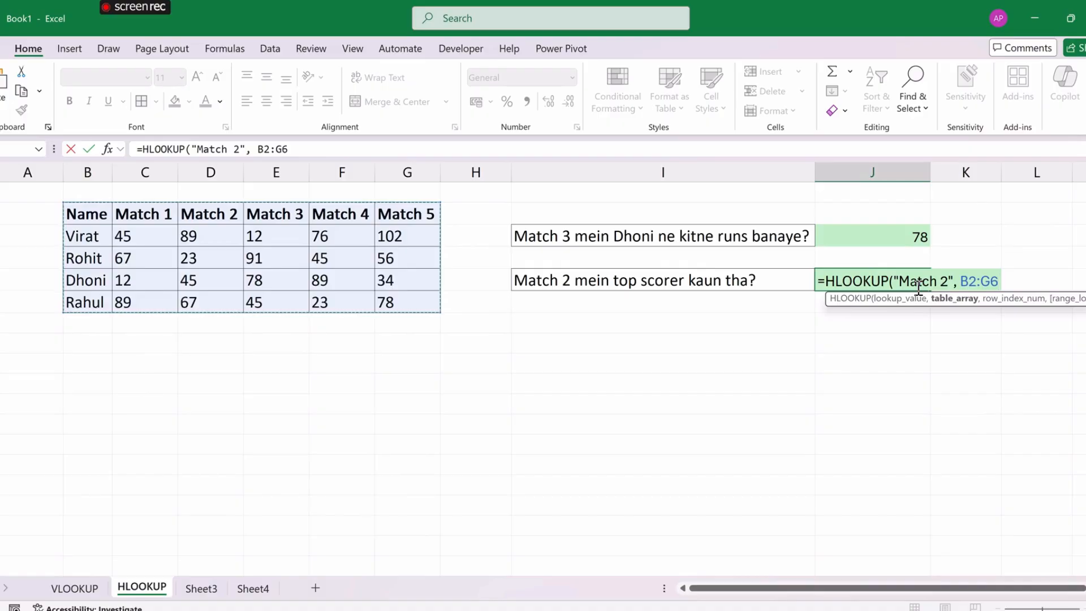
type(",")
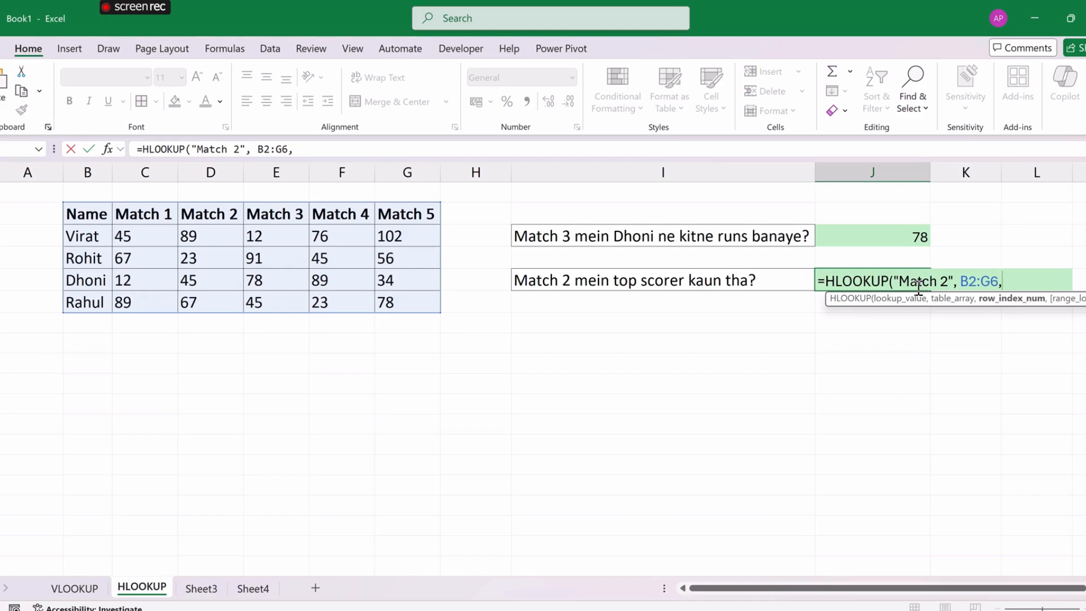
type("2")
type(",")
type("Fa")
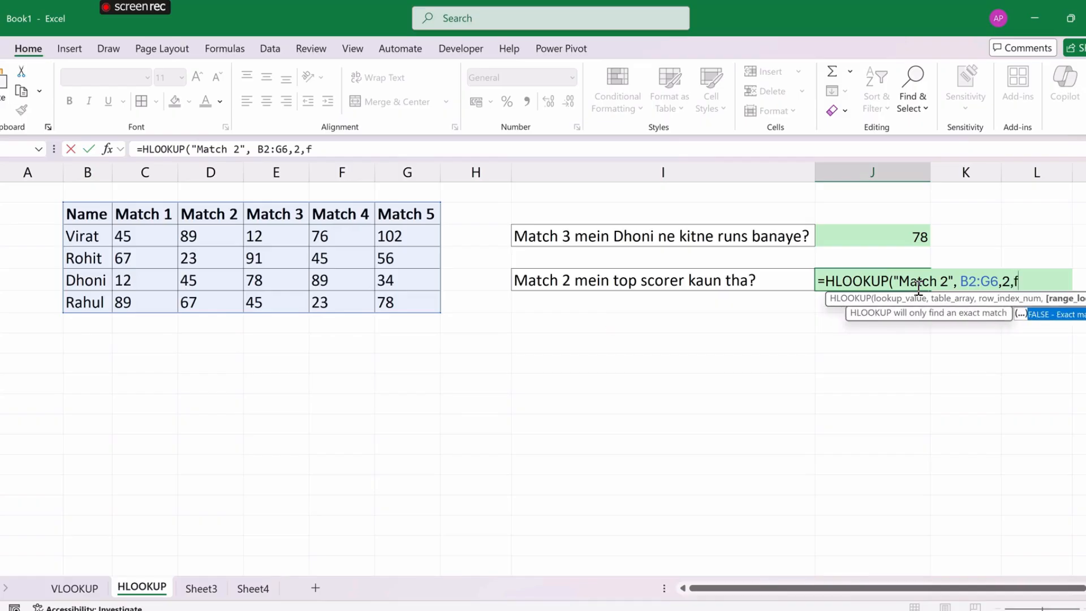
key("Tab")
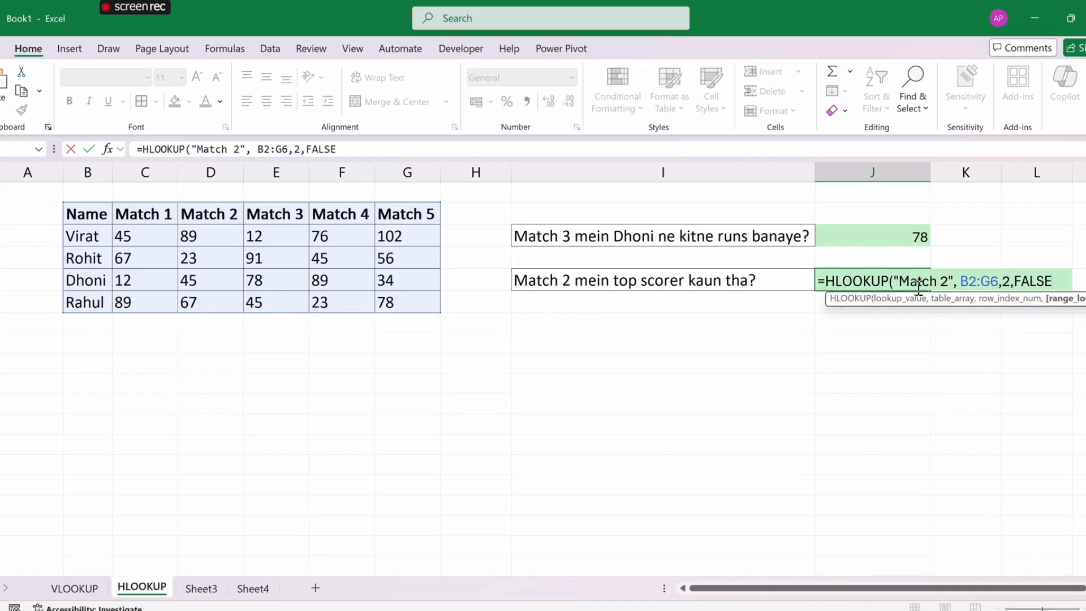
type(")")
key("Return")
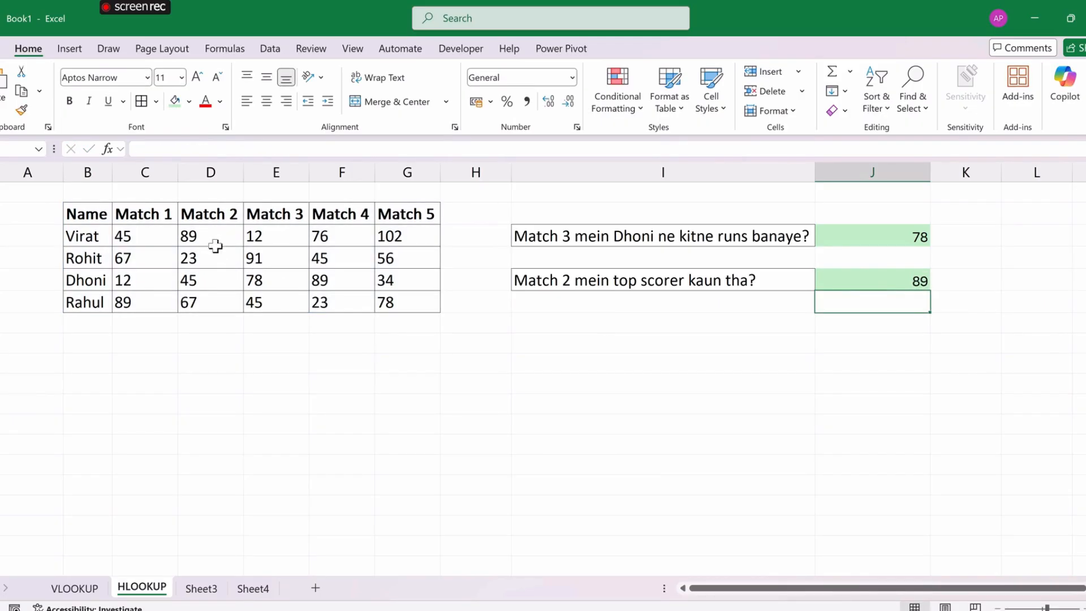
Check the Match 2 answer against all the scores in the table's Match 2 column.
left_click_drag(213, 237, 213, 302)
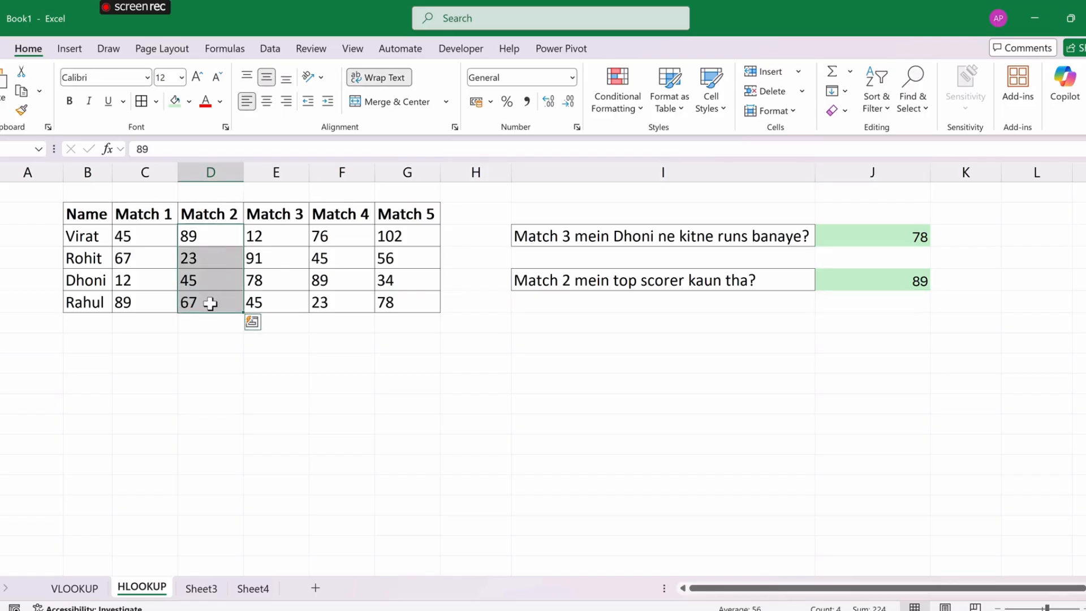
left_click(202, 237)
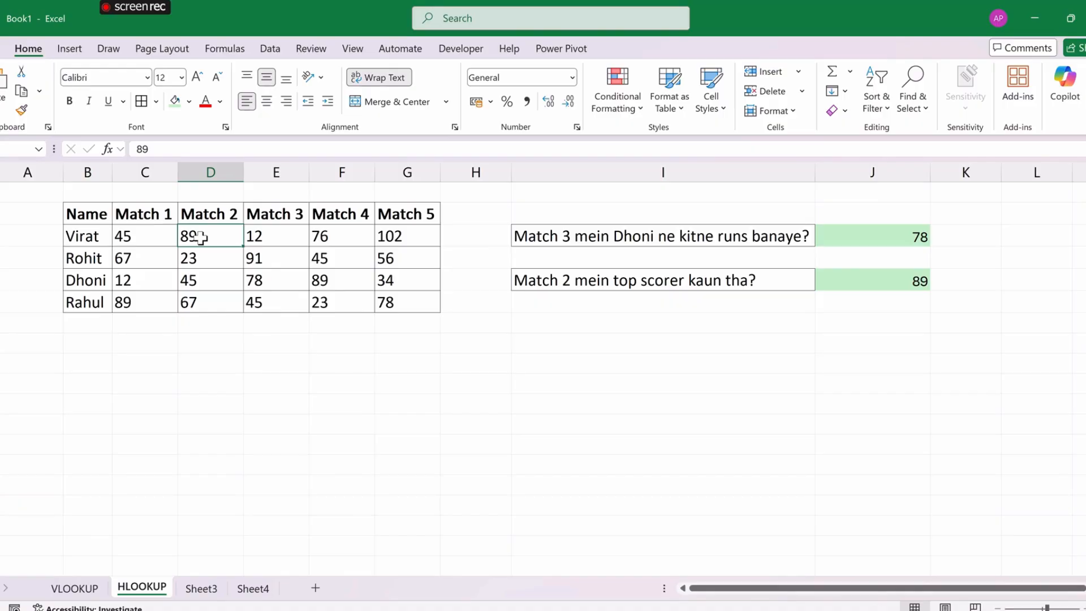
Review how VLOOKUP and HLOOKUP differ in the Direction and Data Layout rows of the comparison table on Sheet3.
key("ctrl+Page_Down")
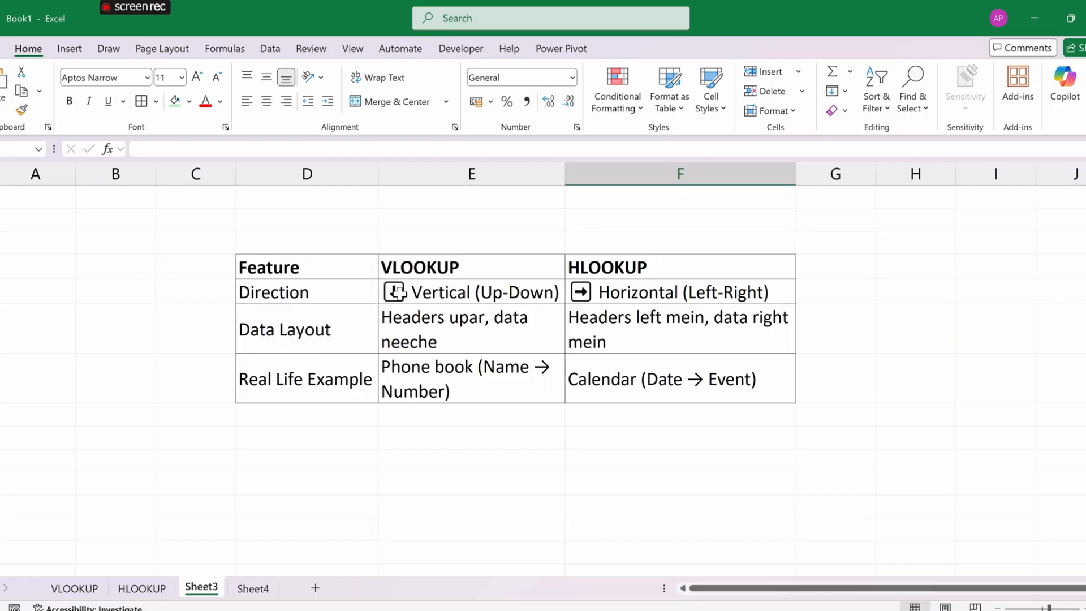
left_click(440, 290)
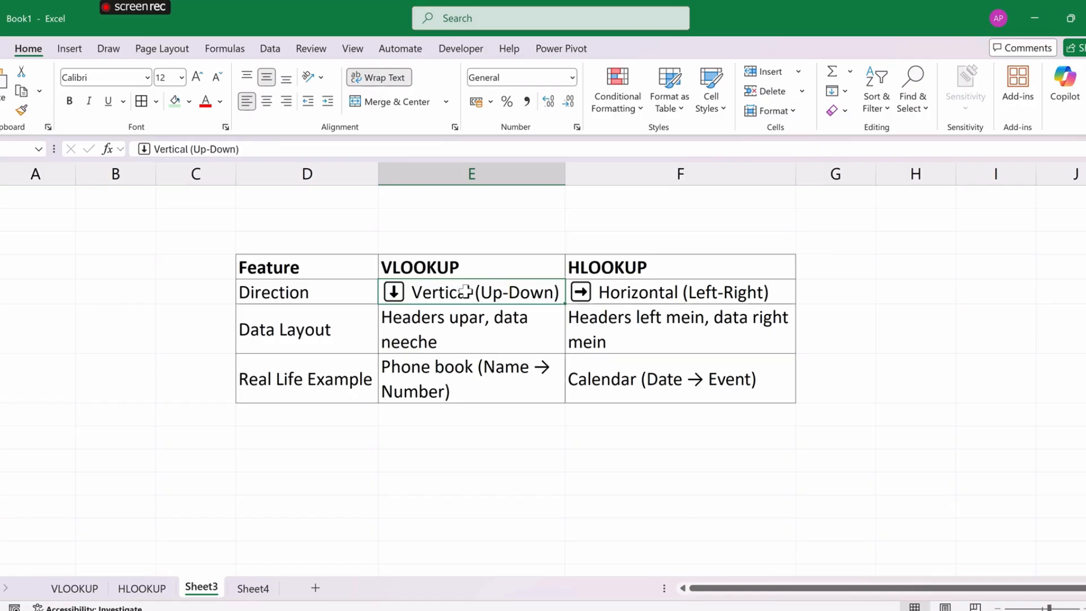
left_click(676, 284)
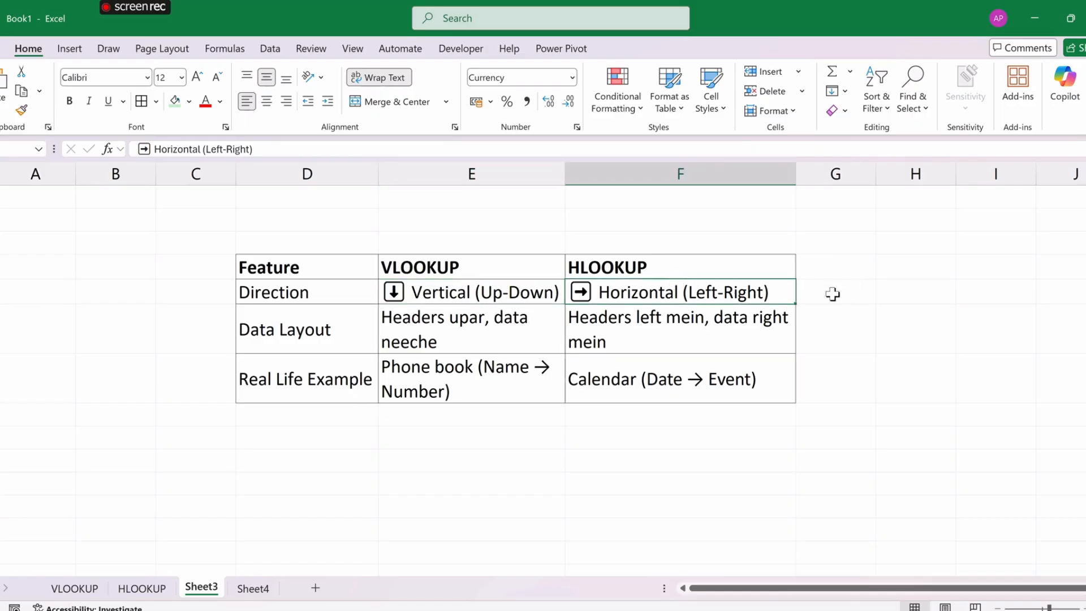
left_click(498, 339)
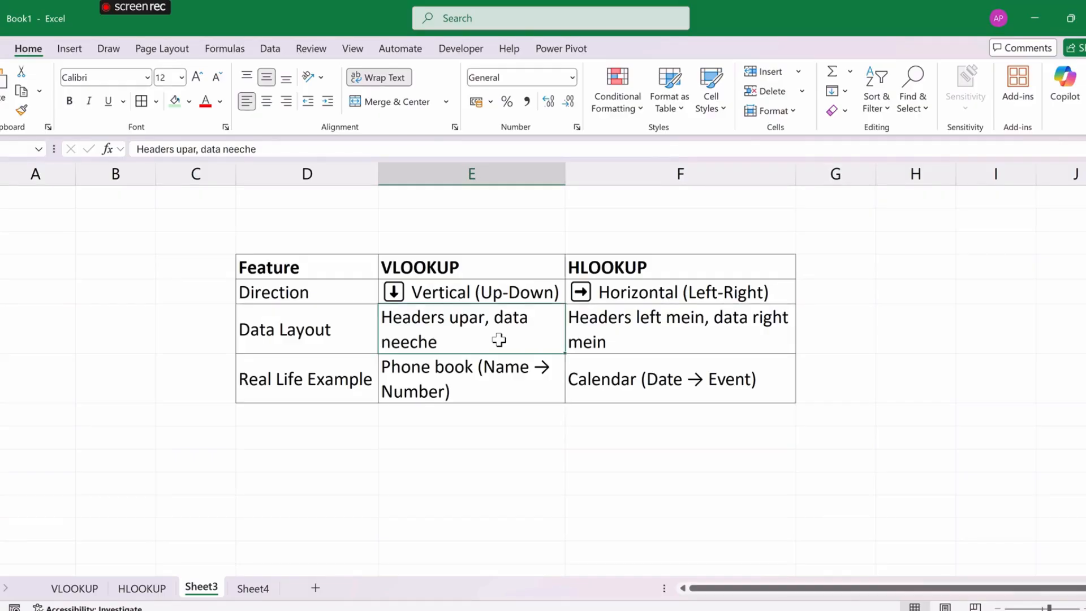
left_click(635, 350)
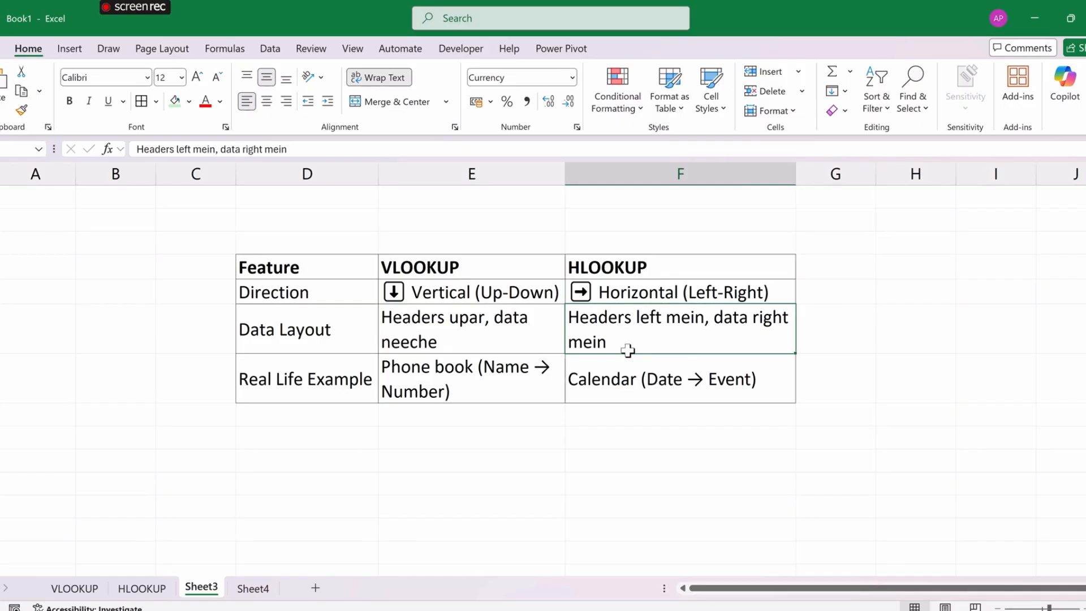
Examine the header row and the department data beneath it on the VLOOKUP sheet, and return to the HLOOKUP sheet to compare layouts.
left_click(74, 588)
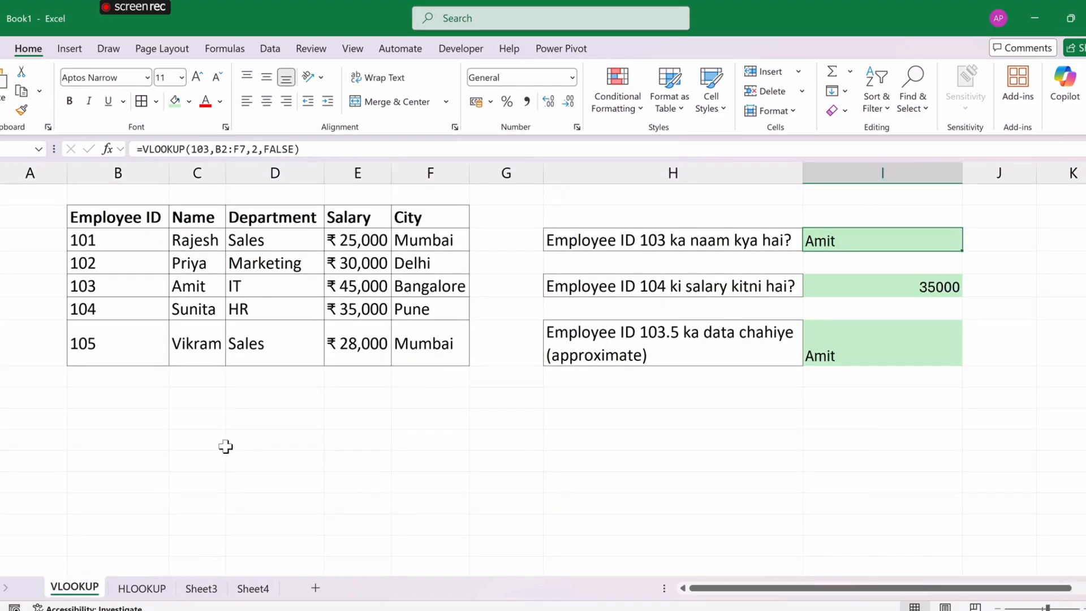
left_click_drag(113, 219, 415, 221)
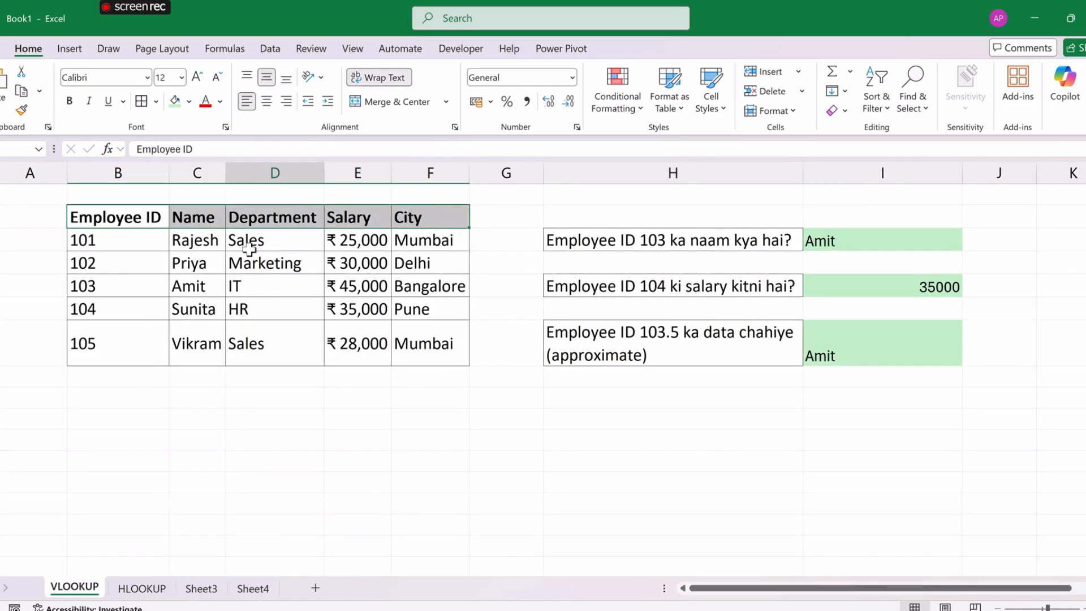
left_click_drag(249, 249, 259, 349)
left_click(141, 589)
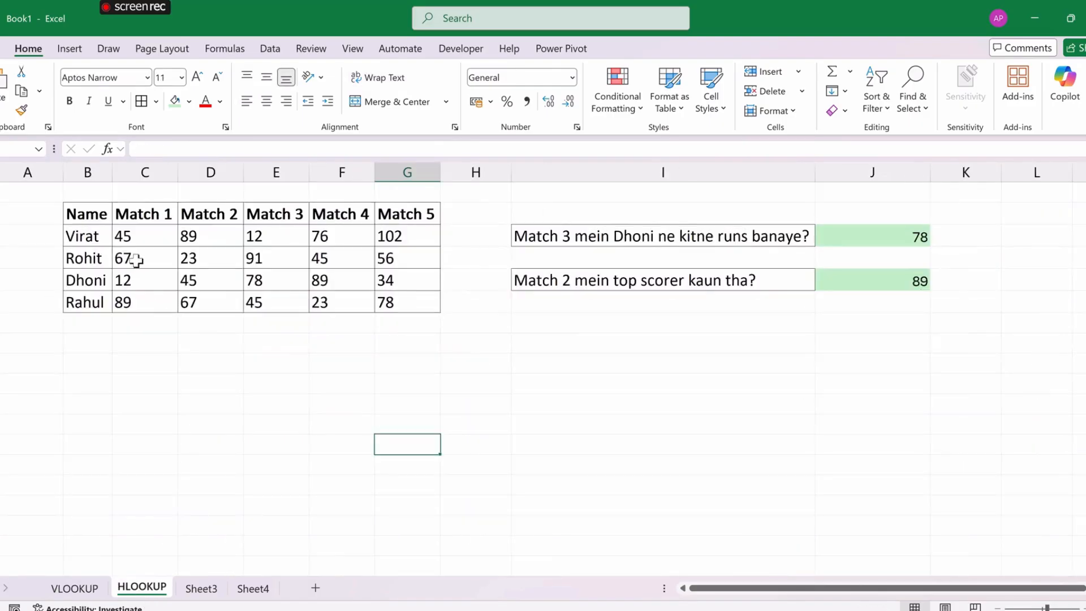
Examine the player names and match scores on the HLOOKUP sheet, and review the Real Life Example row of the Sheet3 comparison table.
left_click_drag(84, 235, 92, 303)
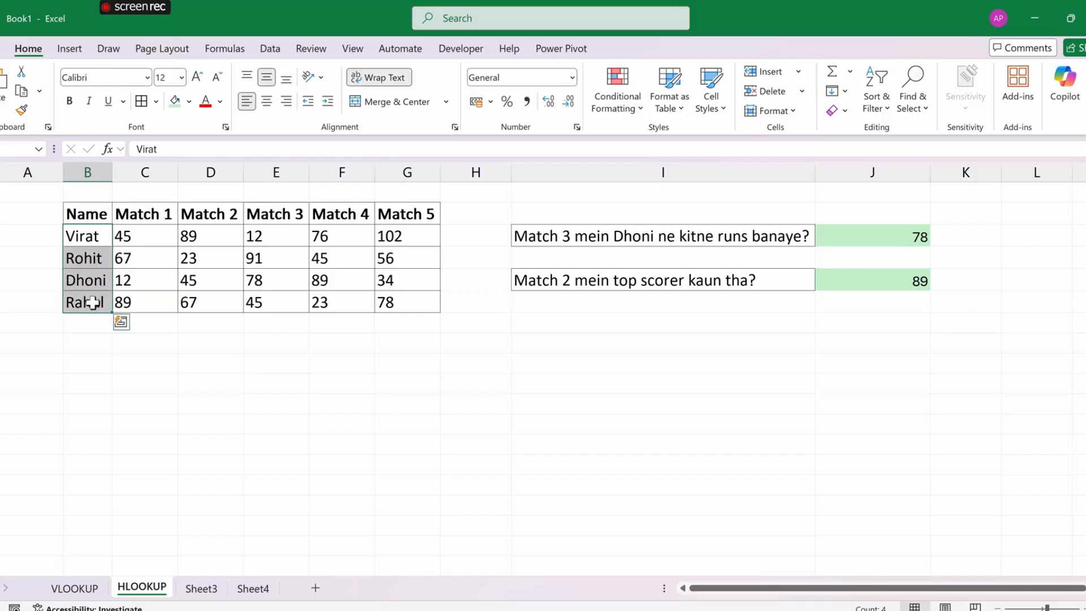
left_click_drag(127, 235, 409, 286)
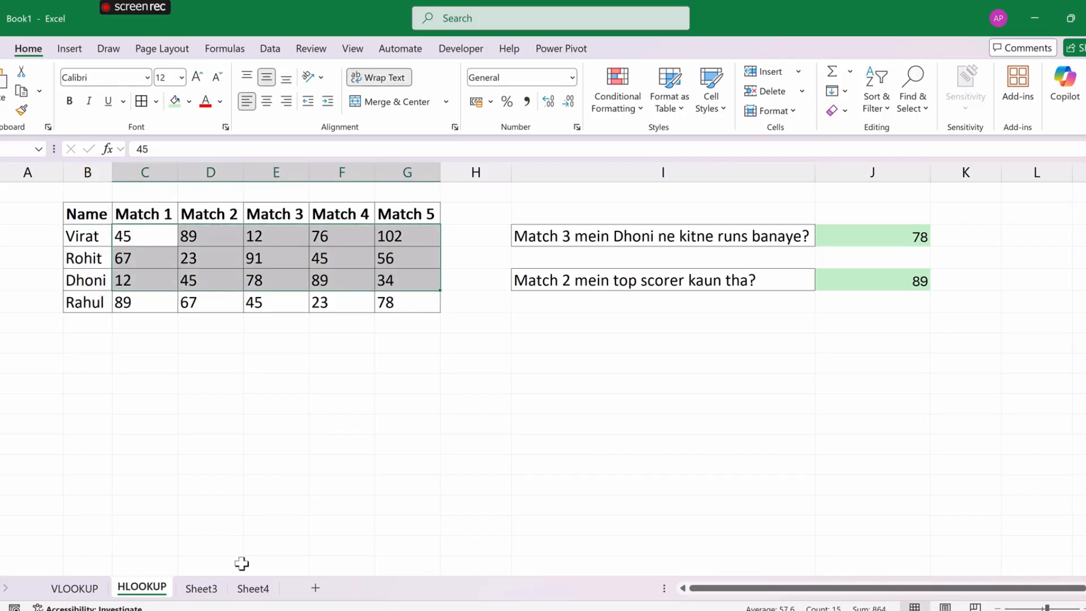
left_click(253, 588)
left_click(202, 588)
key("Down")
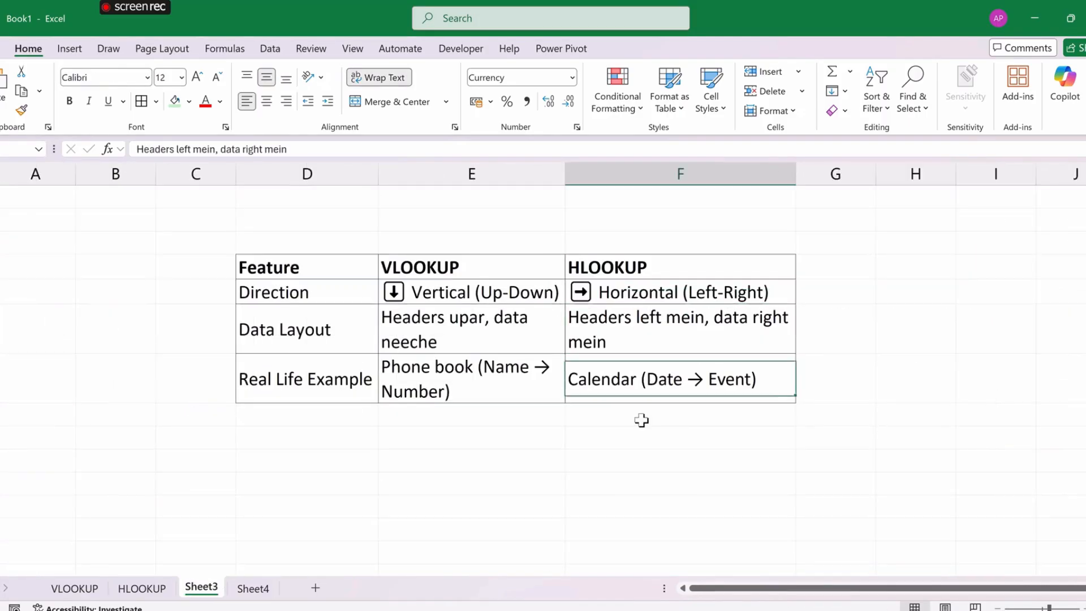
left_click(642, 420)
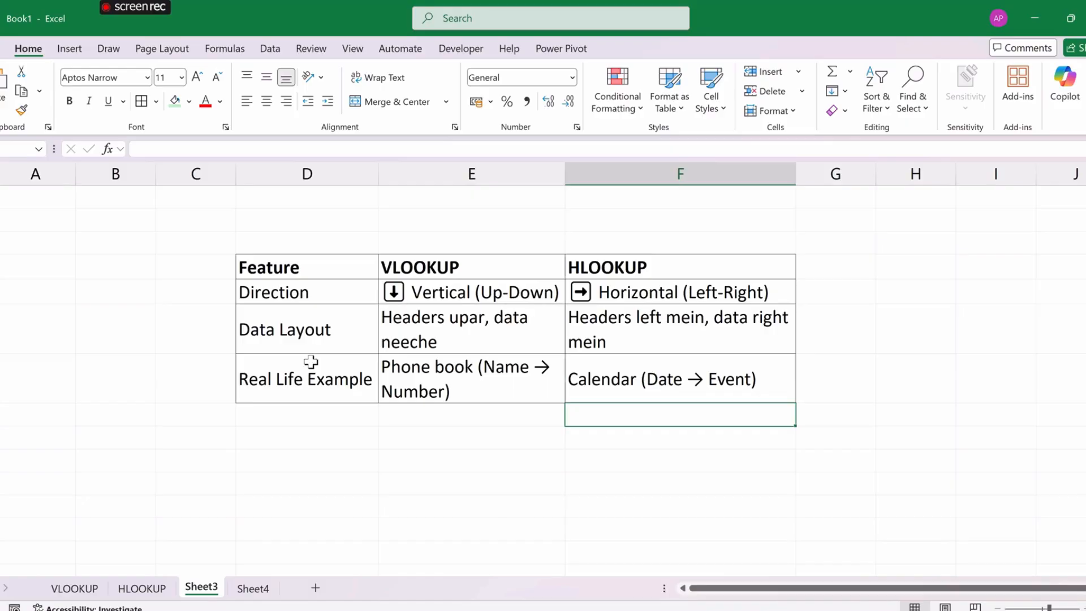
left_click(674, 507)
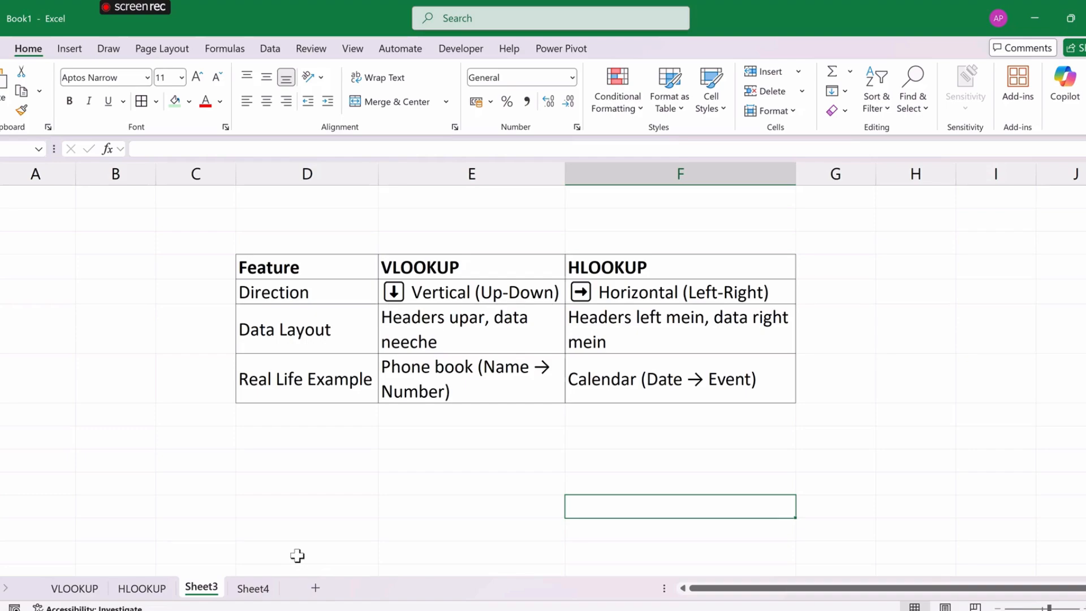
Examine the header row and the records beneath it in the Student table on Sheet4.
left_click(253, 589)
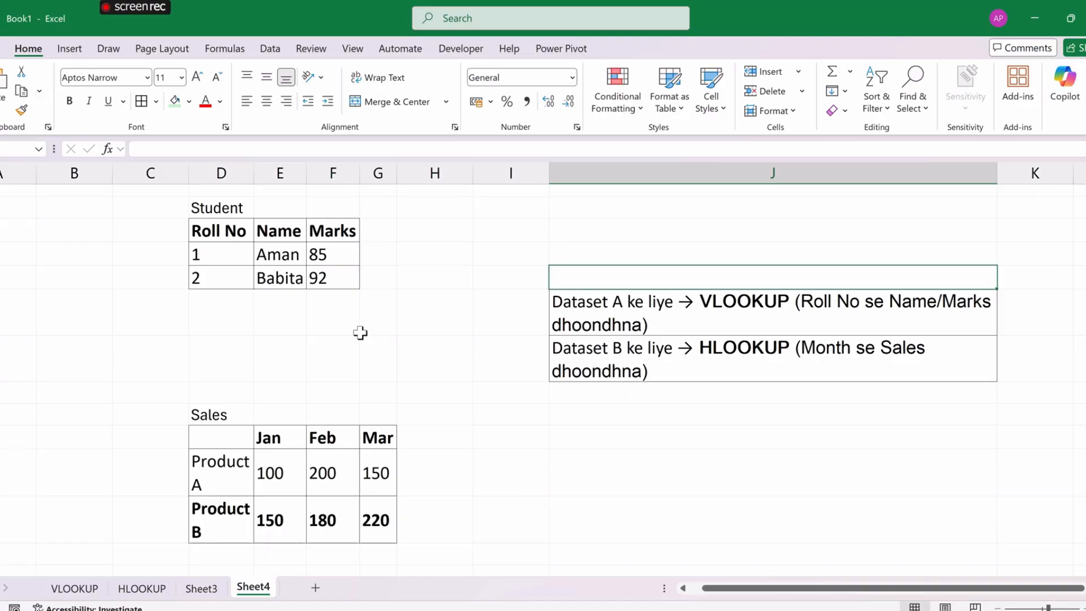
left_click_drag(211, 232, 343, 239)
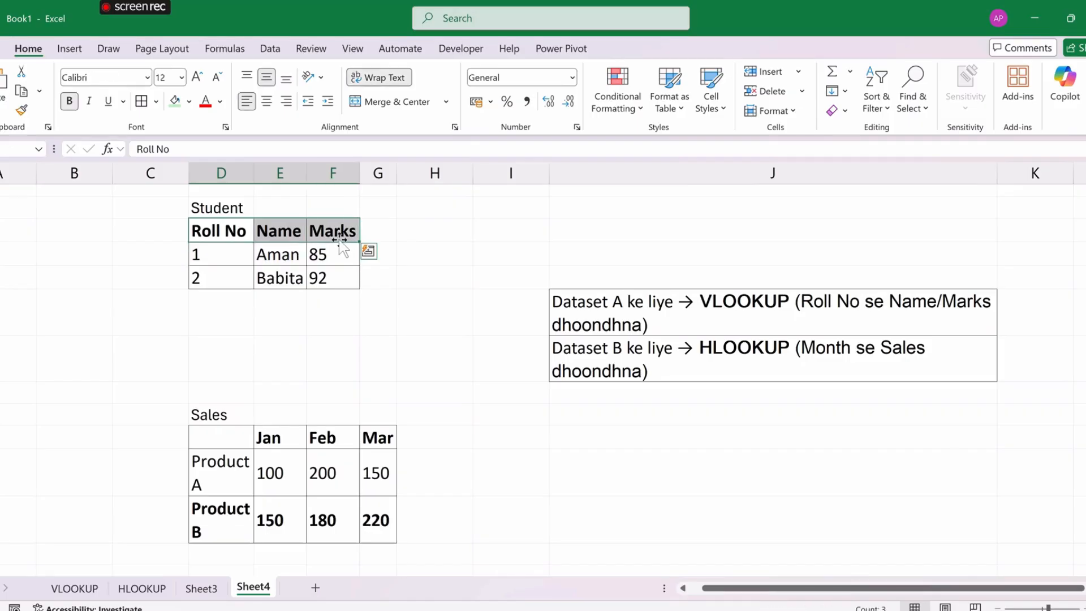
left_click_drag(223, 252, 328, 271)
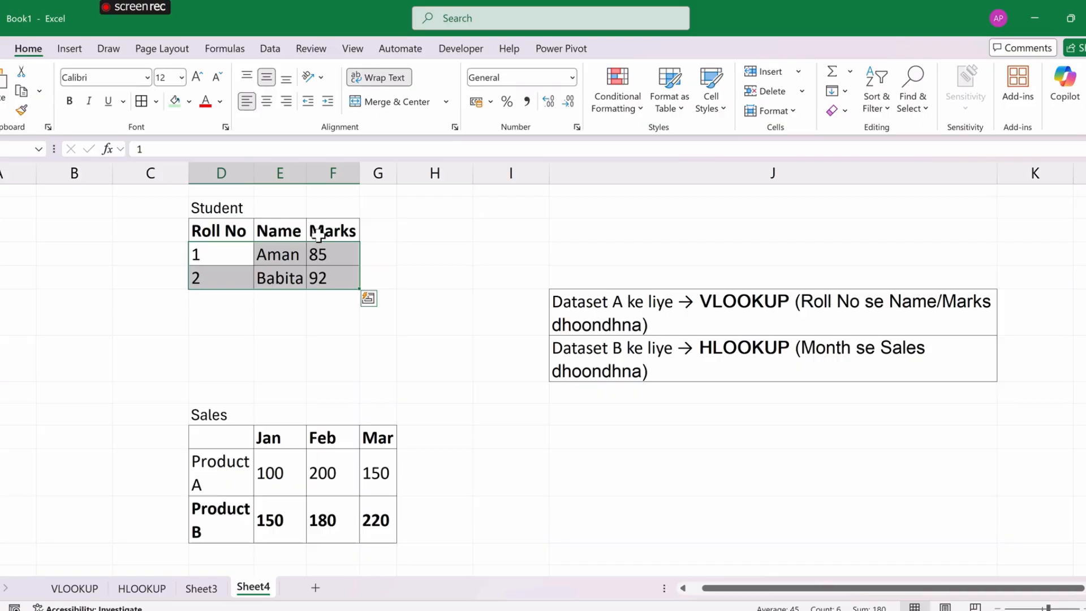
Remove the bold formatting from the Product B label in the Sales table.
left_click(210, 508)
left_click(69, 101)
left_click(262, 390)
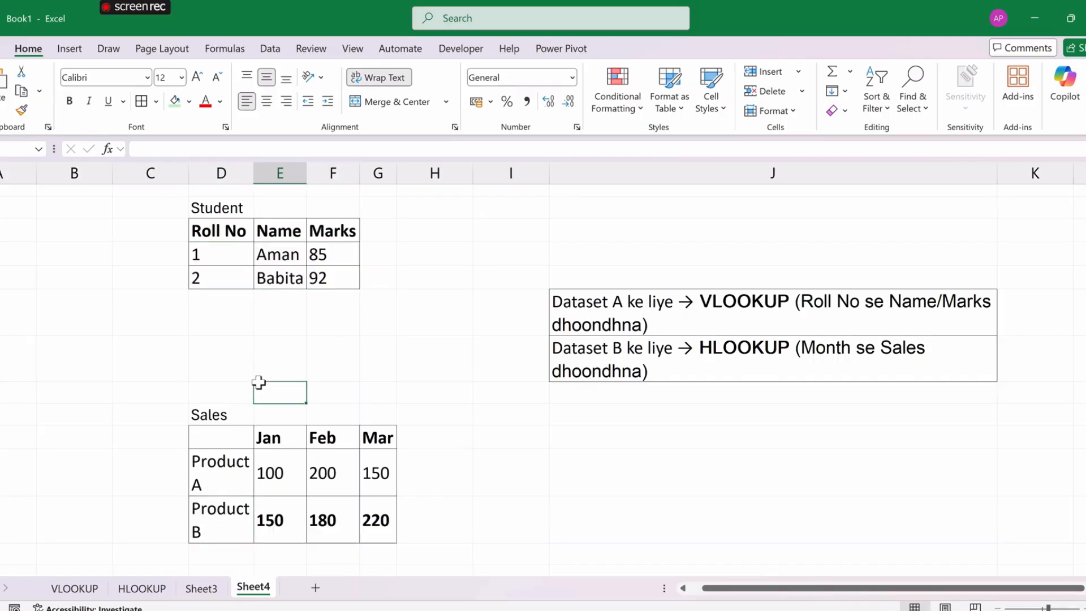
Compare the product labels with the monthly figures beside them in the Sales table to judge which lookup suits its layout.
left_click_drag(217, 471, 220, 519)
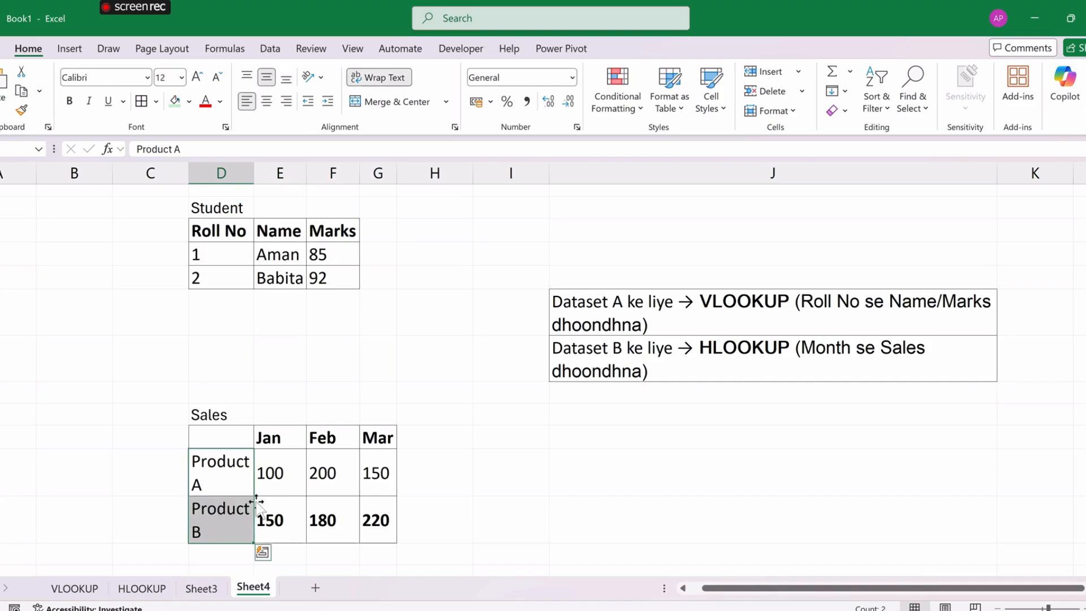
left_click_drag(275, 475, 376, 519)
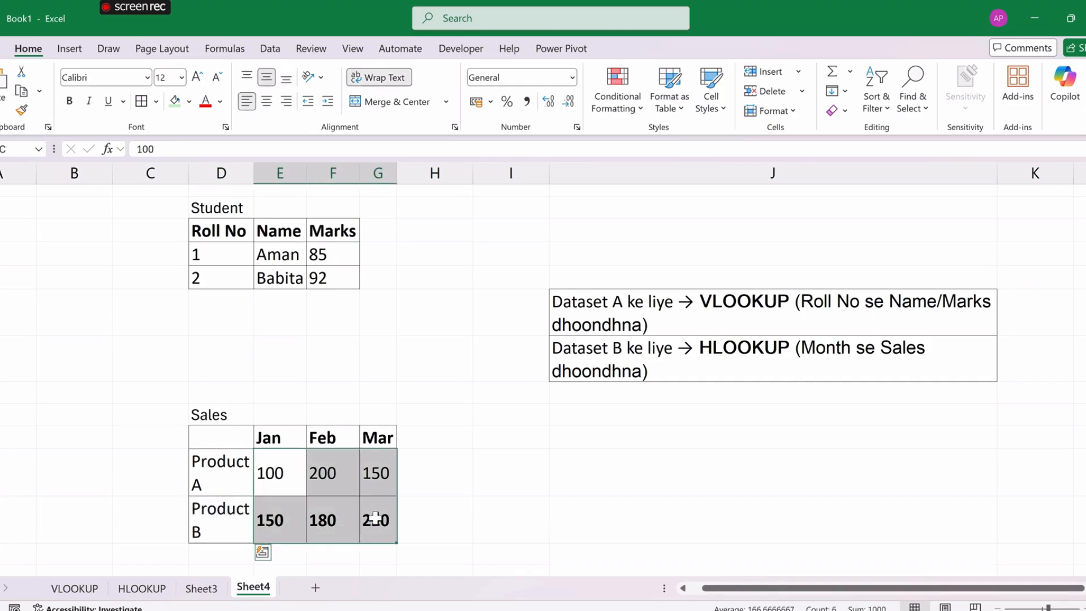
left_click(222, 489)
left_click_drag(222, 493, 226, 512)
left_click_drag(271, 471, 377, 516)
left_click(671, 451)
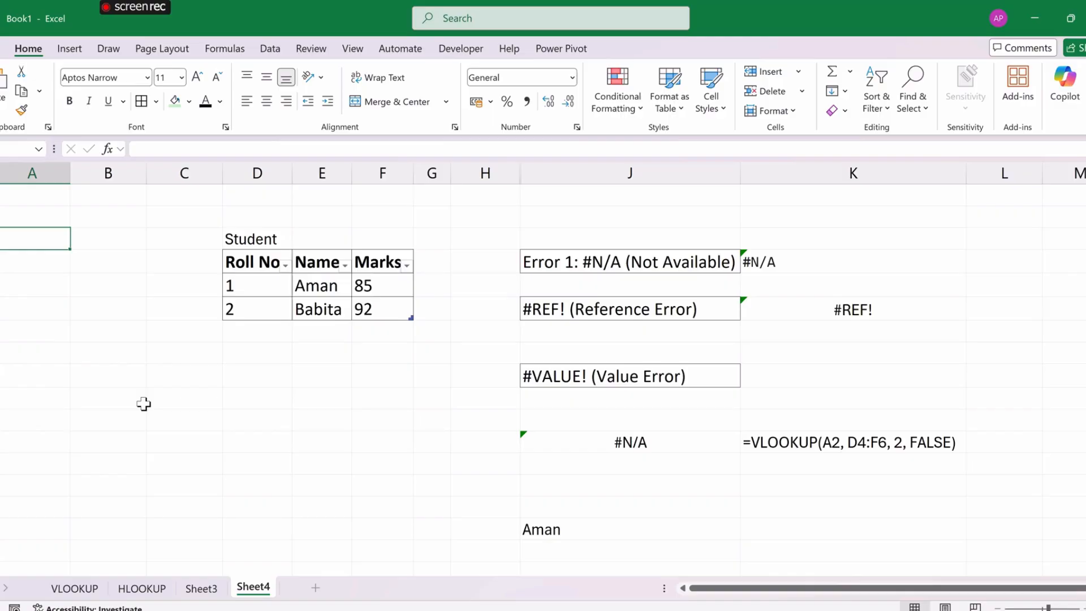
Inspect the lookup value, table range, column number and match type in the VLOOKUP formula beside the #N/A (Not Available) label.
left_click(771, 262)
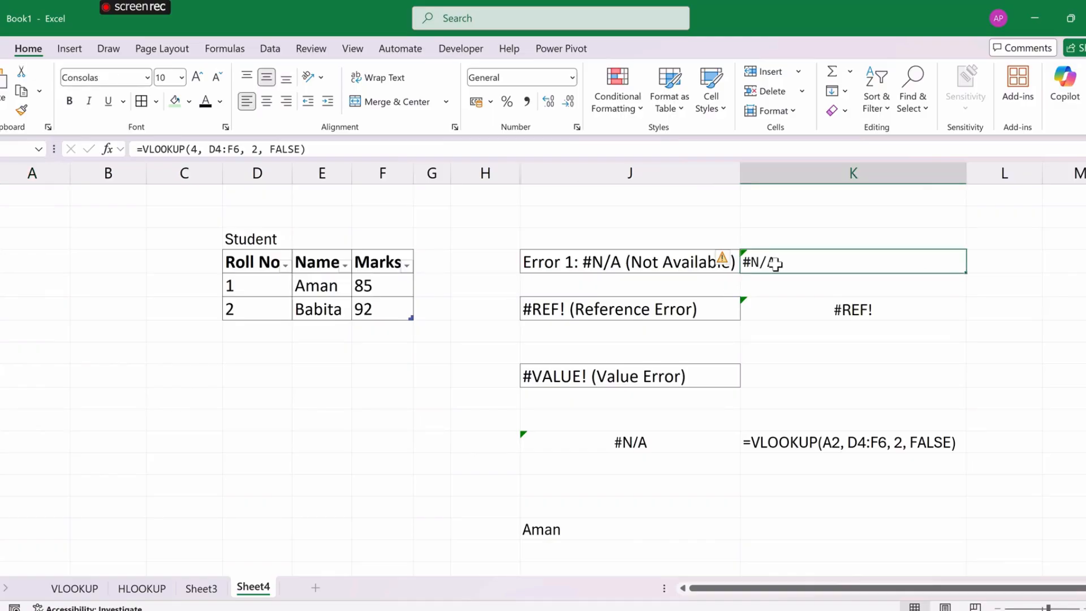
left_click(639, 269)
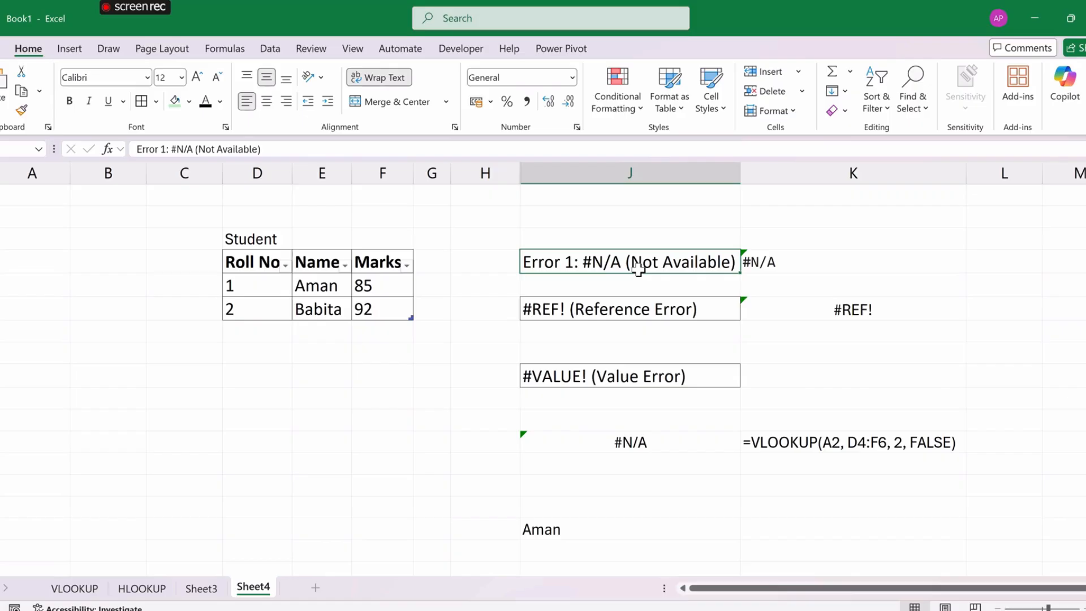
left_click(745, 255)
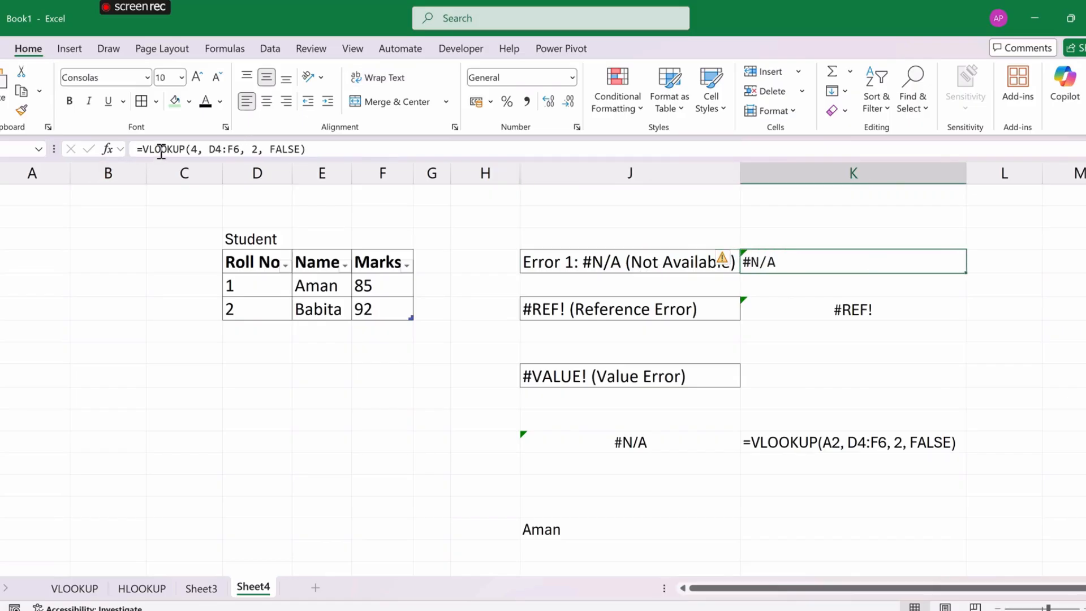
double_click(197, 149)
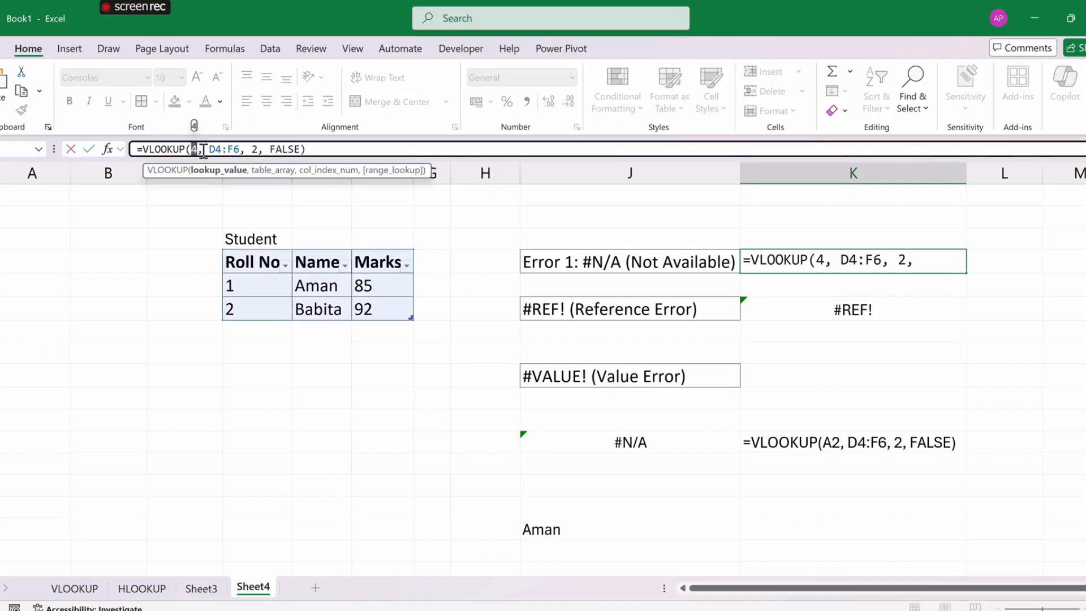
left_click_drag(210, 151, 241, 151)
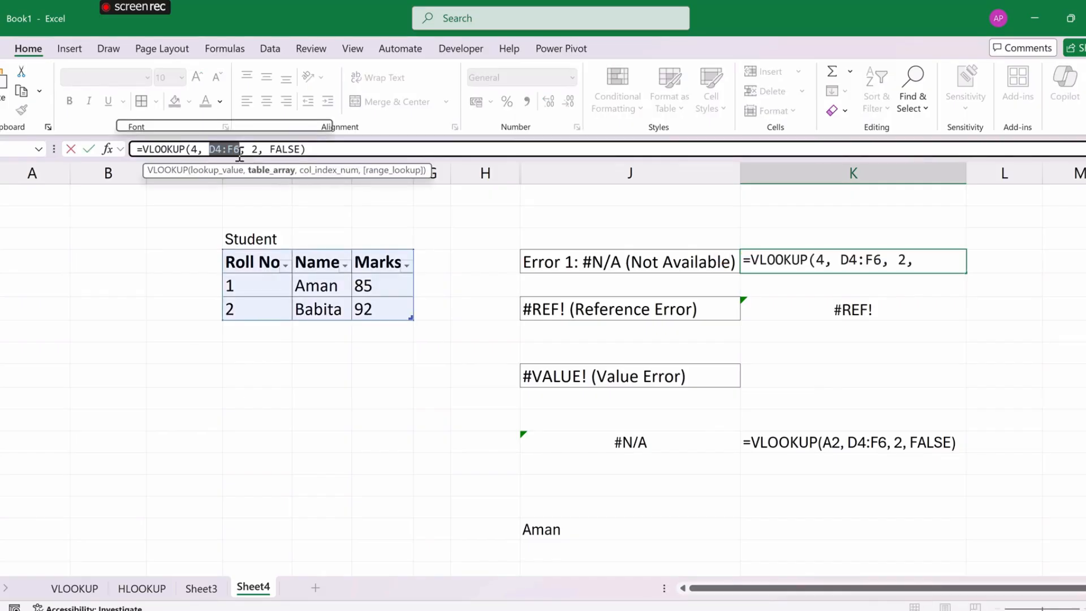
left_click(253, 152)
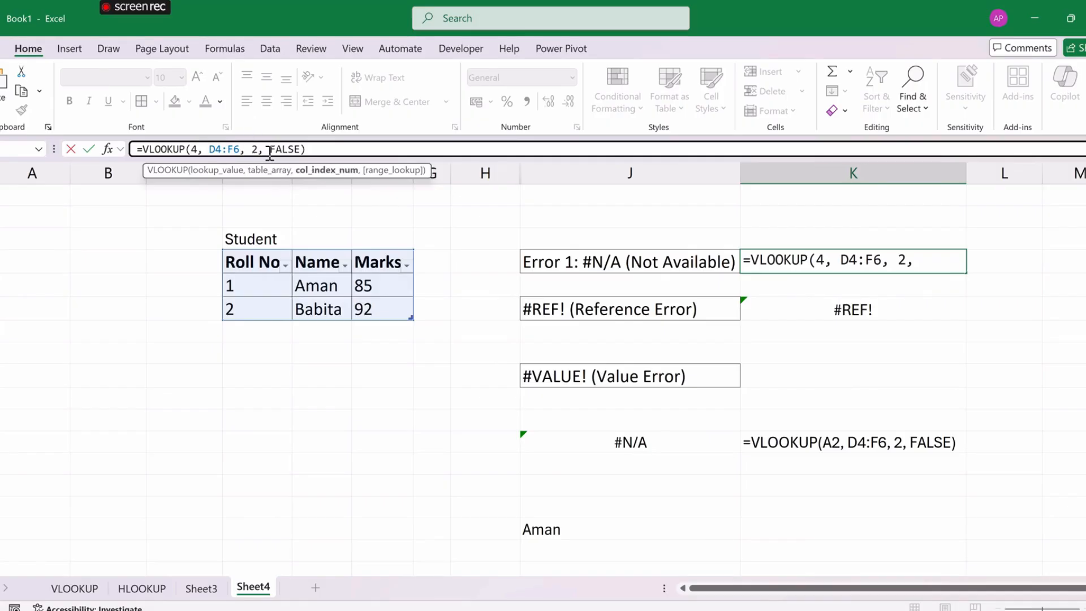
double_click(279, 150)
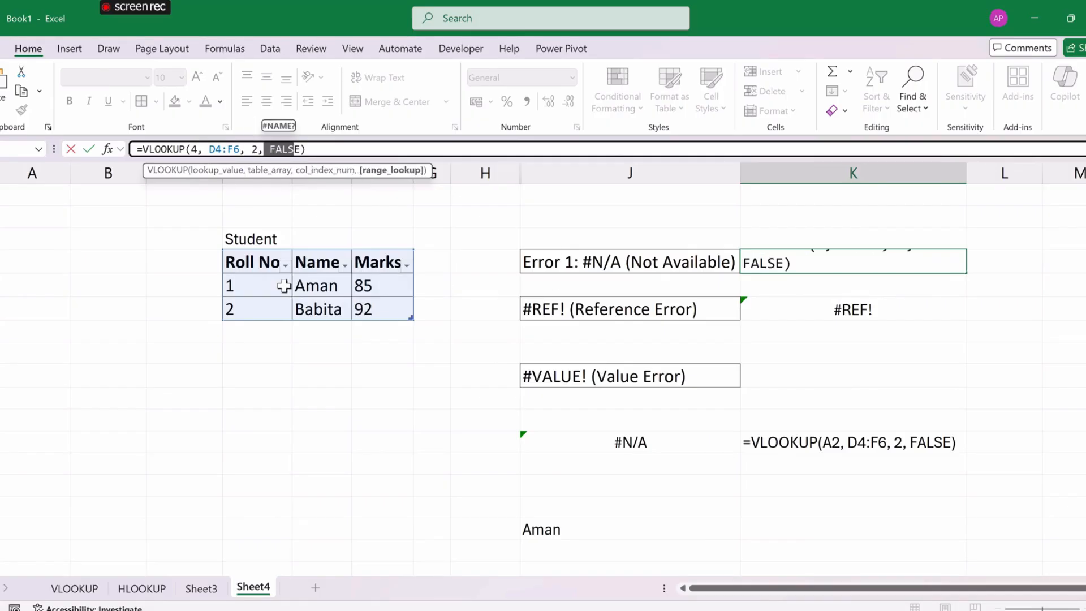
left_click(266, 286)
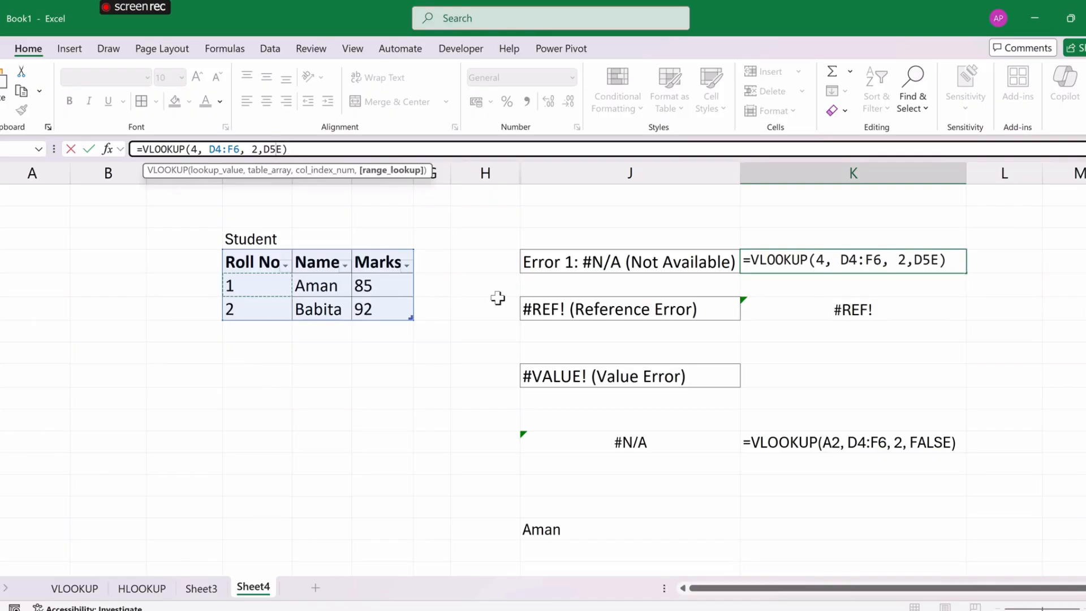
key("Return")
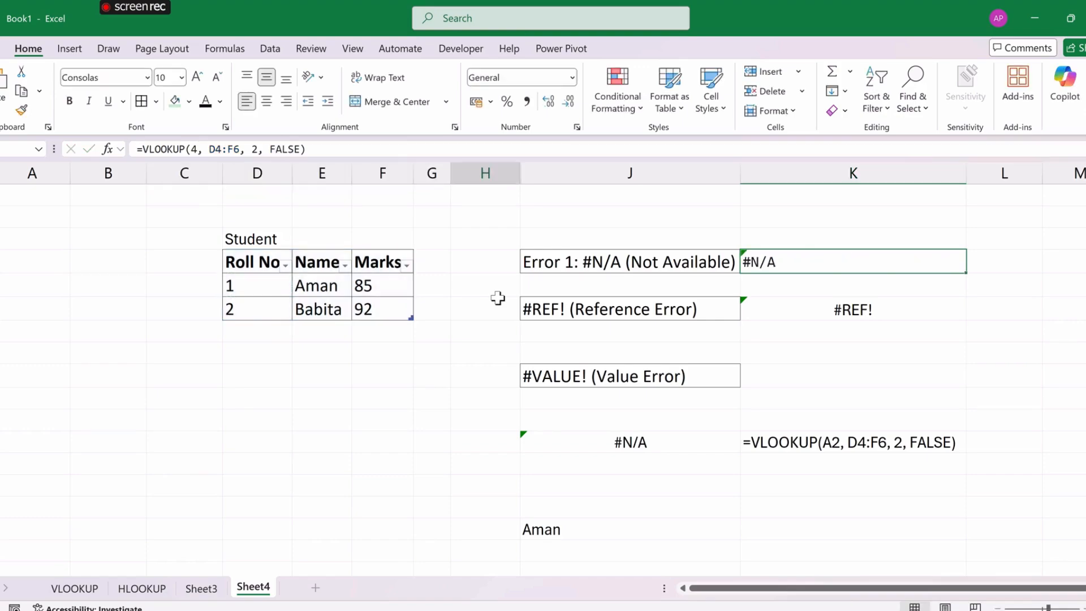
left_click(498, 300)
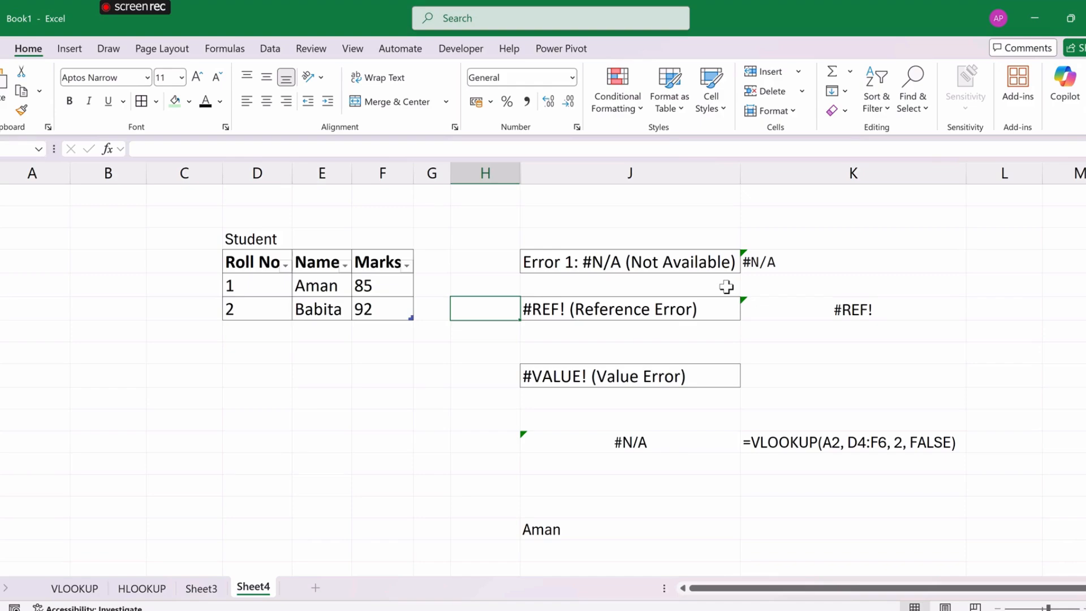
Inspect the lookup value, table range and column number in the VLOOKUP formula beside the #REF! label, and move on to the #VALUE! label.
left_click(792, 245)
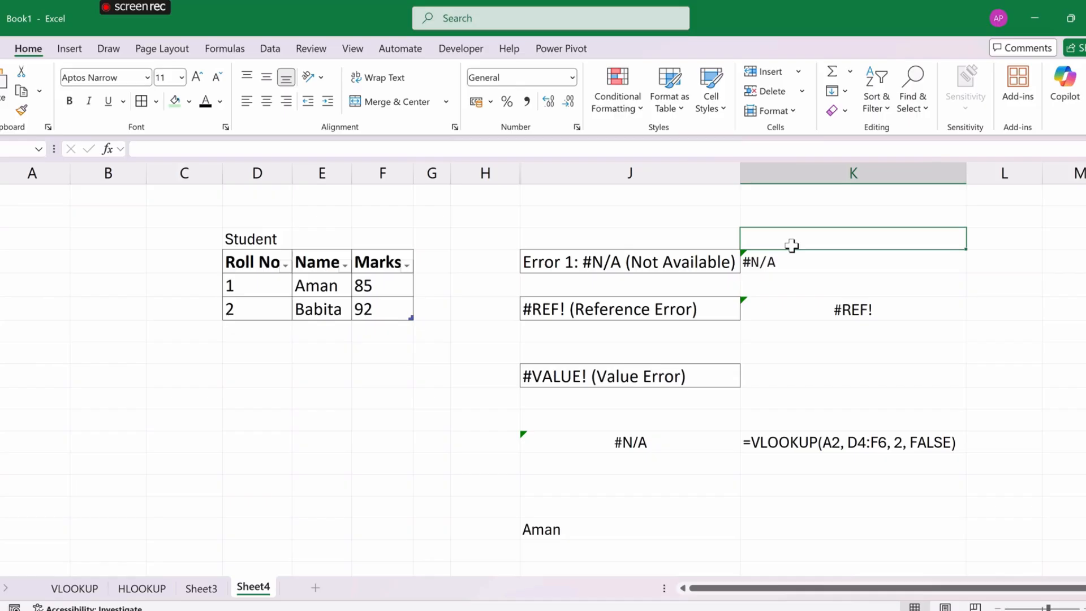
left_click(770, 313)
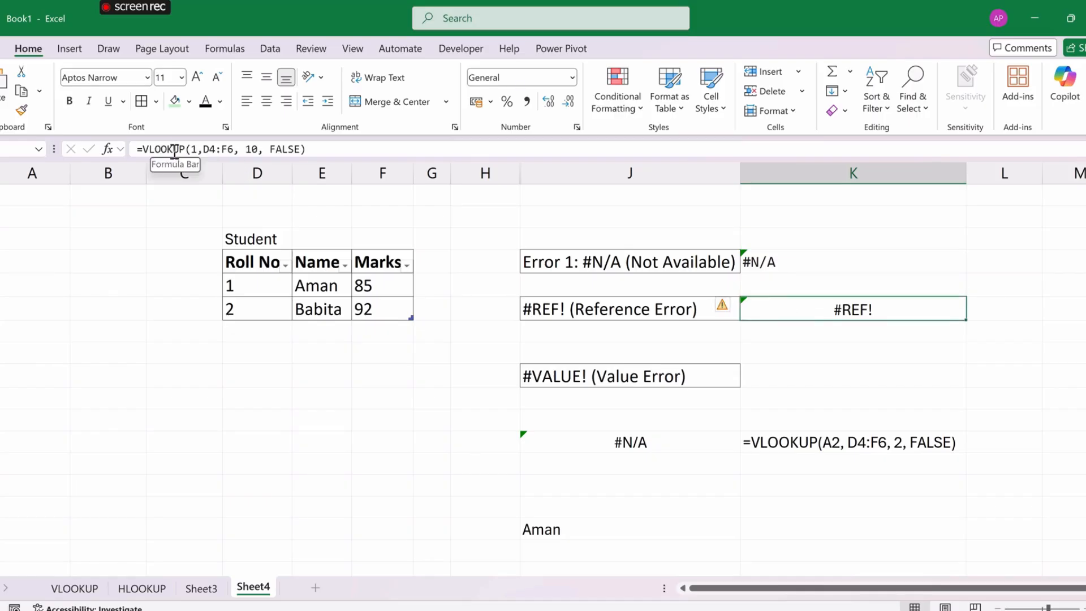
left_click(194, 150)
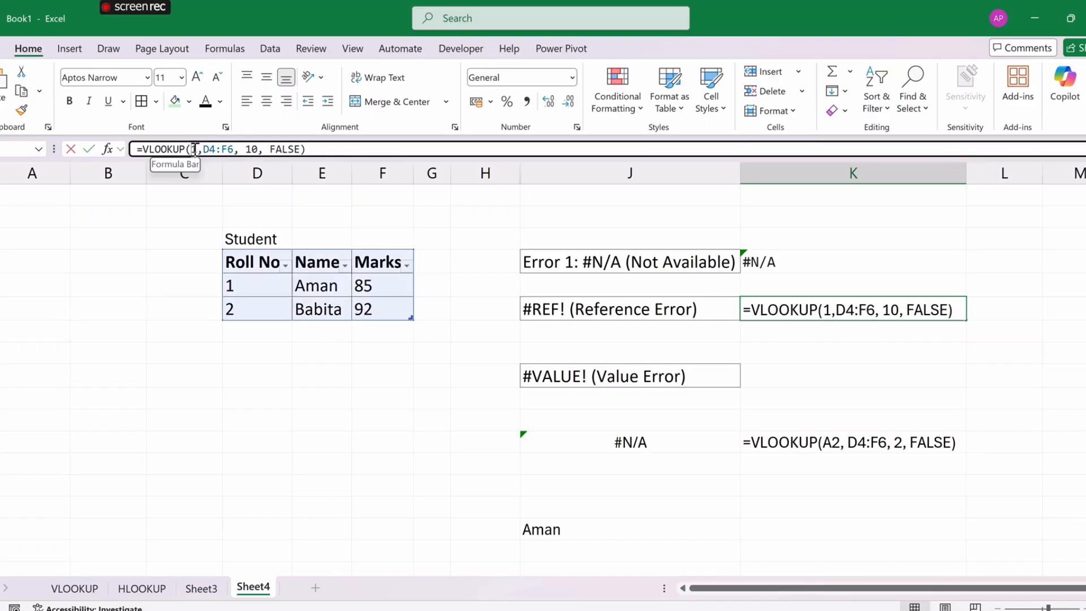
double_click(194, 149)
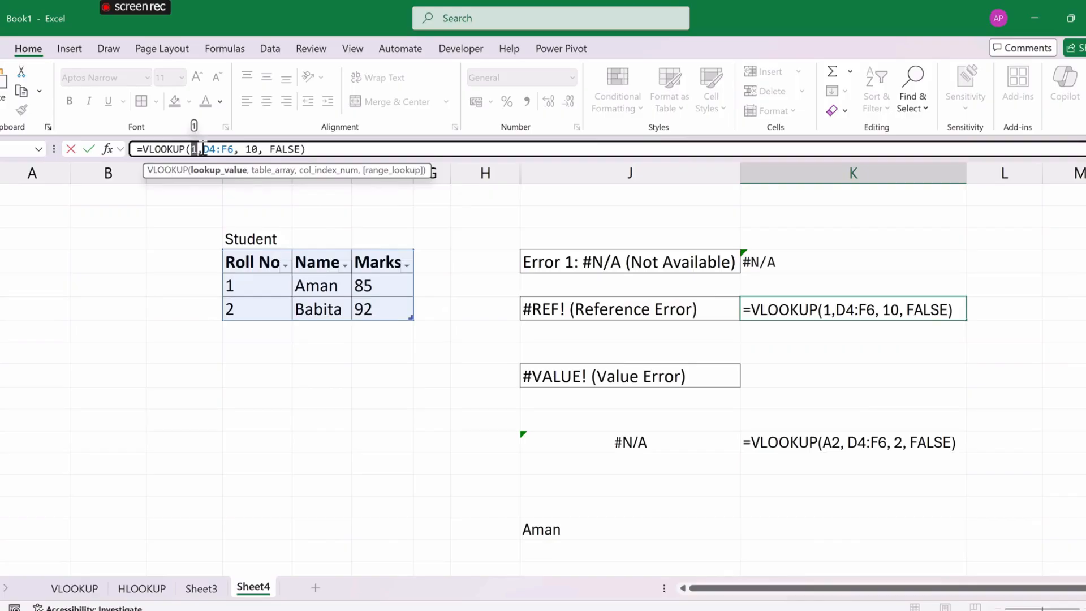
left_click_drag(203, 149, 257, 149)
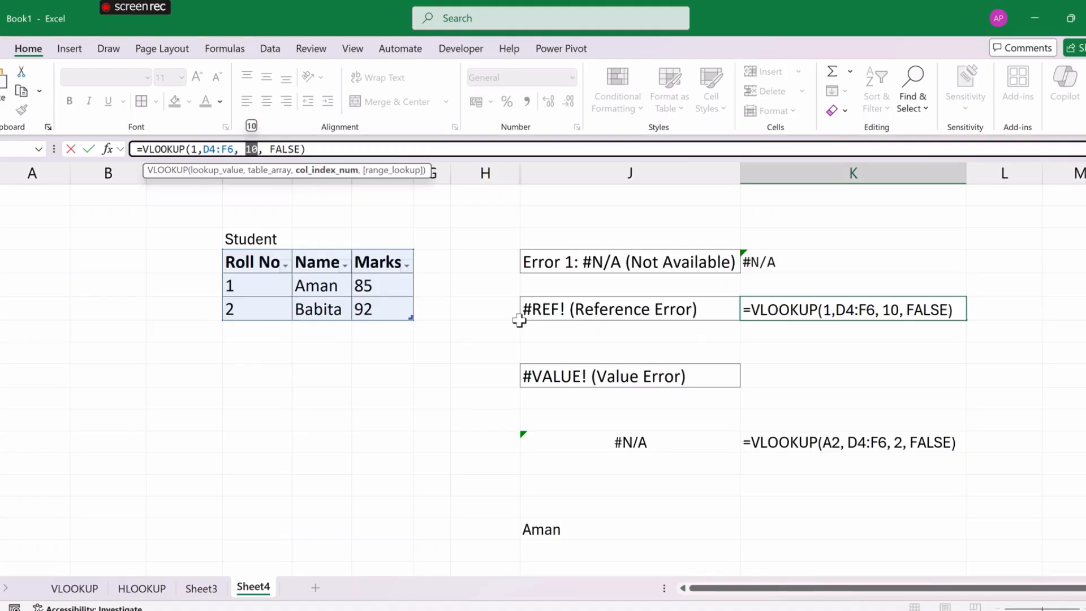
key("ctrl+Return")
left_click(428, 373)
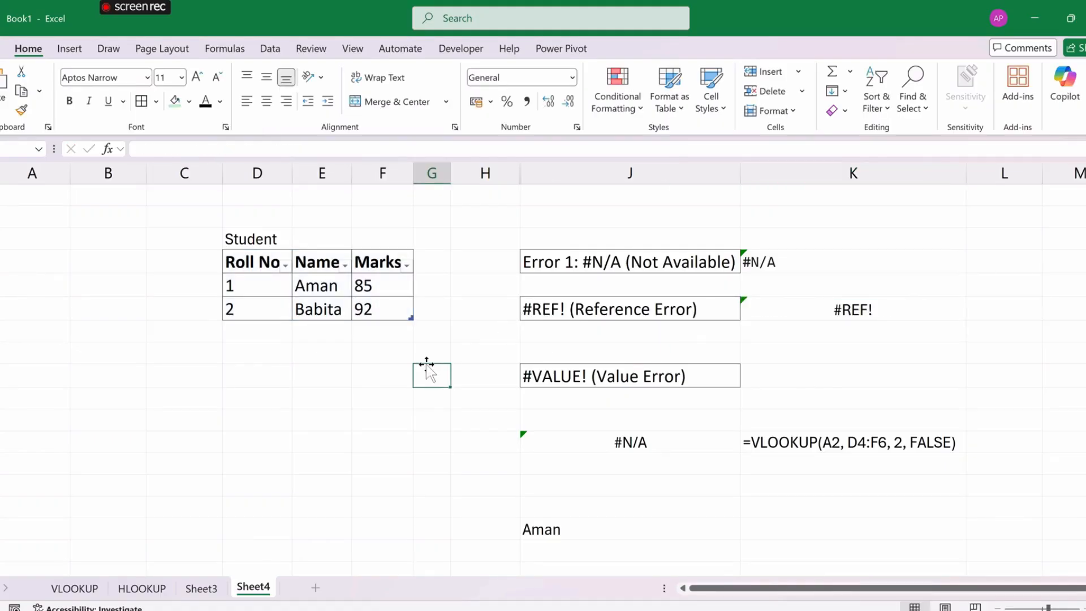
left_click(543, 376)
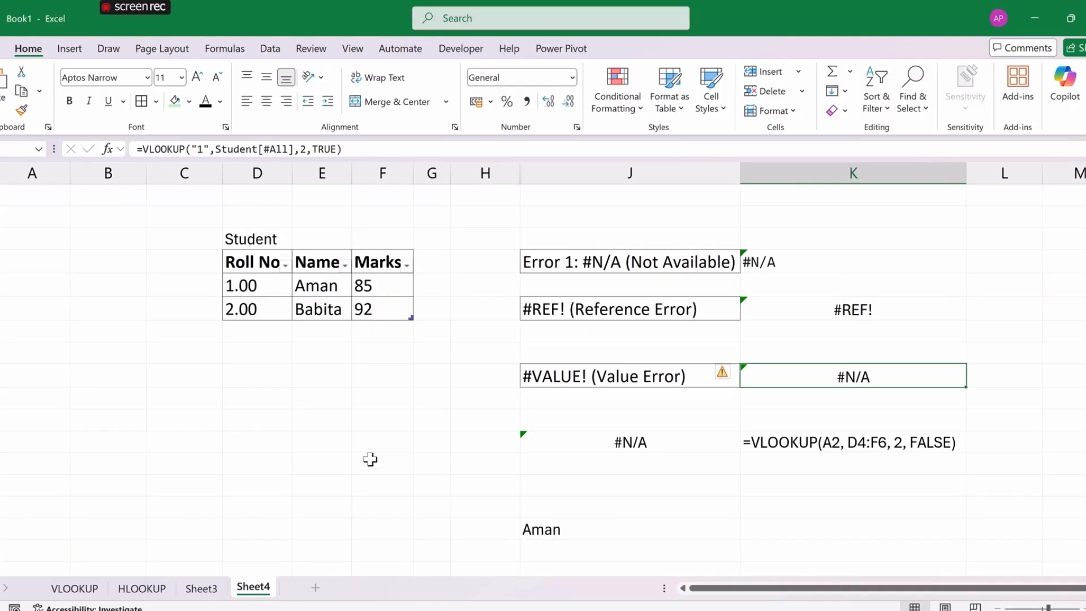
Format both Roll No values in the Student table to show no decimal places.
left_click(244, 294)
left_click_drag(243, 295, 243, 308)
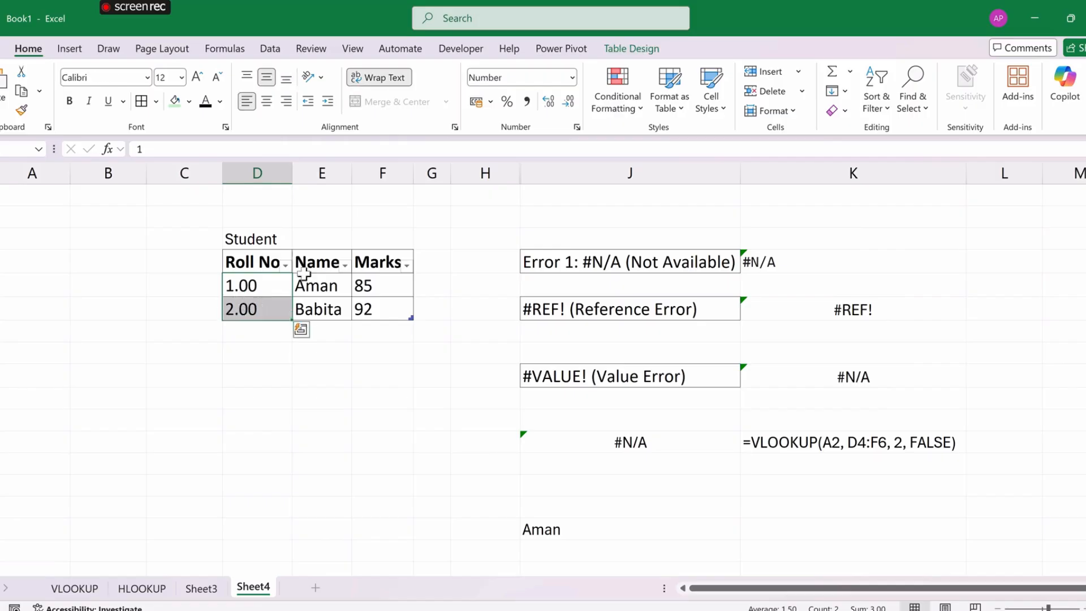
left_click(540, 109)
left_click(541, 109)
left_click(563, 108)
left_click(564, 108)
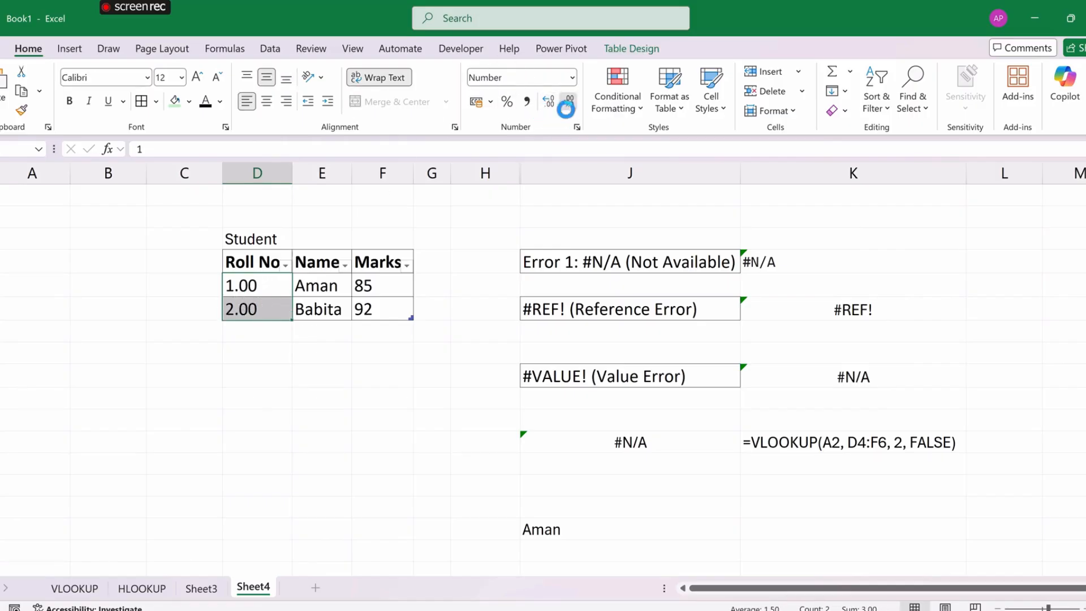
left_click(565, 109)
left_click(566, 109)
Examine the roll number 1 record and the full Student table range, including its headers.
left_click(258, 282)
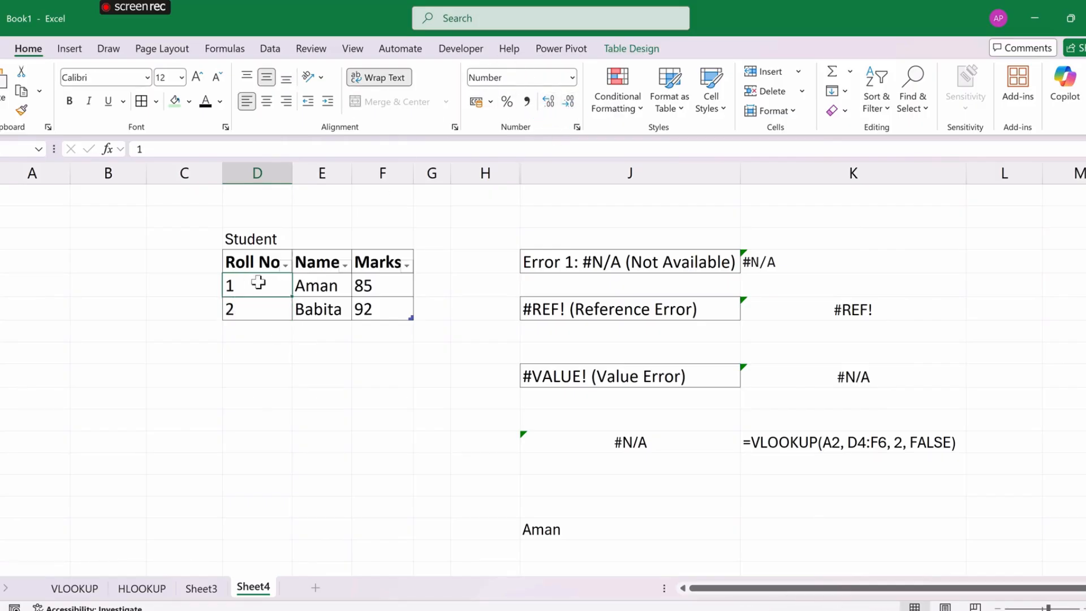
left_click_drag(260, 282, 363, 284)
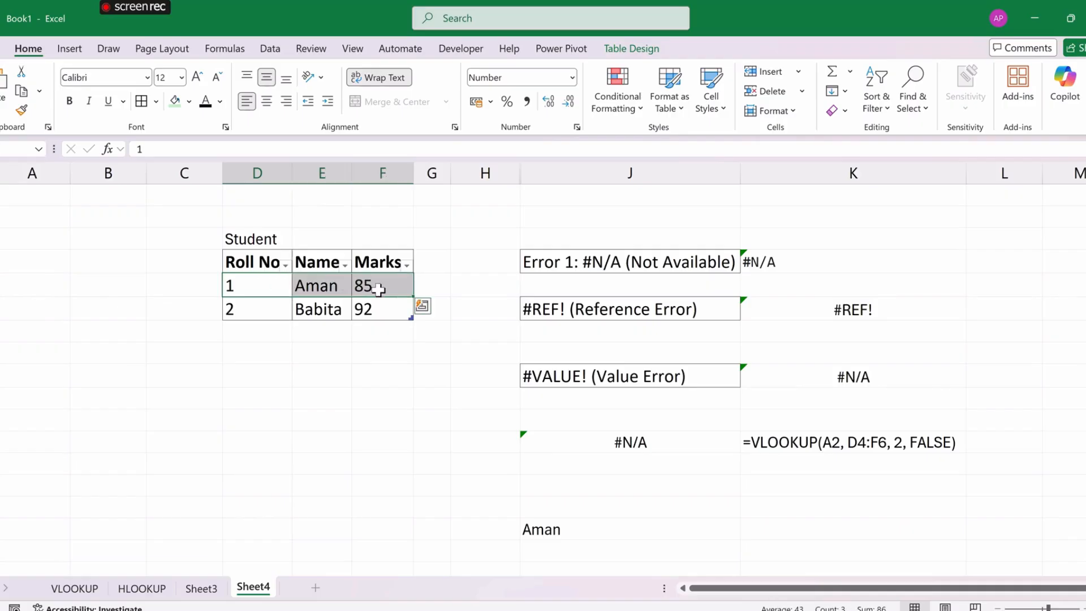
left_click_drag(368, 371, 372, 450)
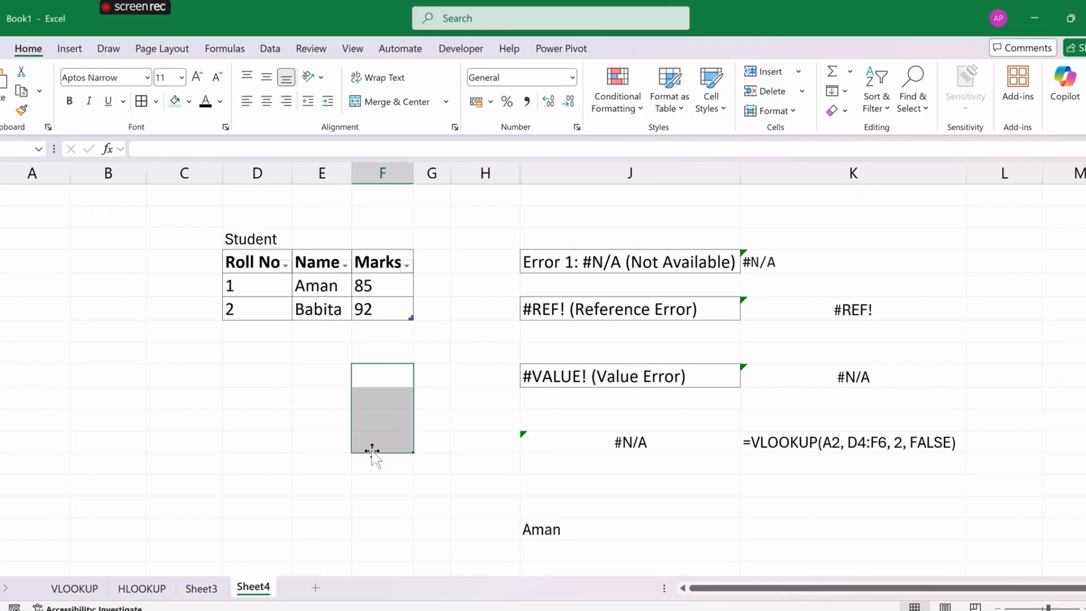
left_click_drag(235, 262, 365, 303)
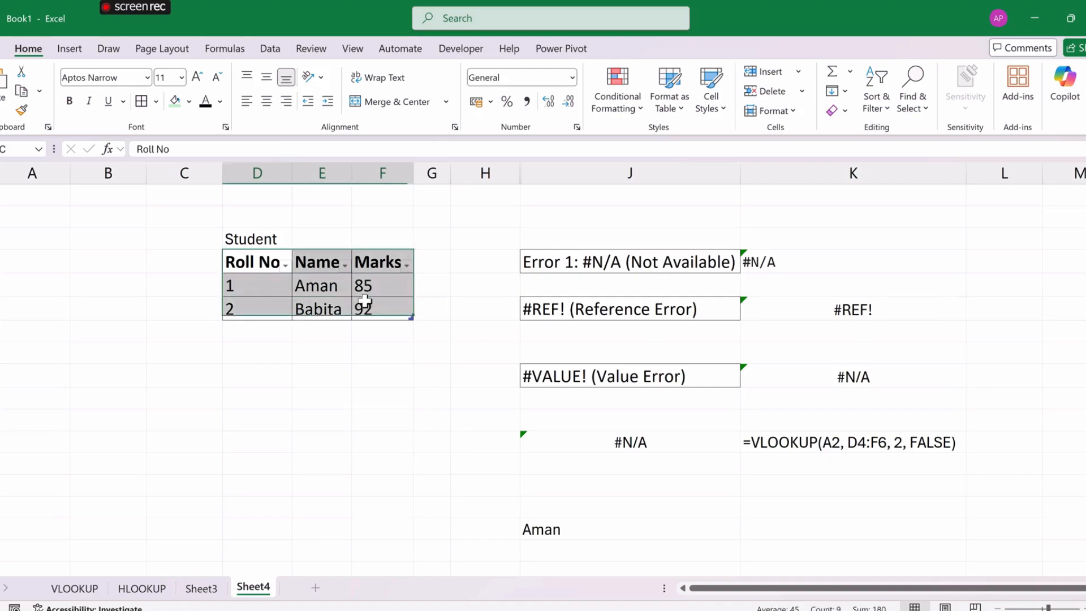
Replace the A2 lookup value with 1 in the VLOOKUP formula in J12.
left_click(690, 441)
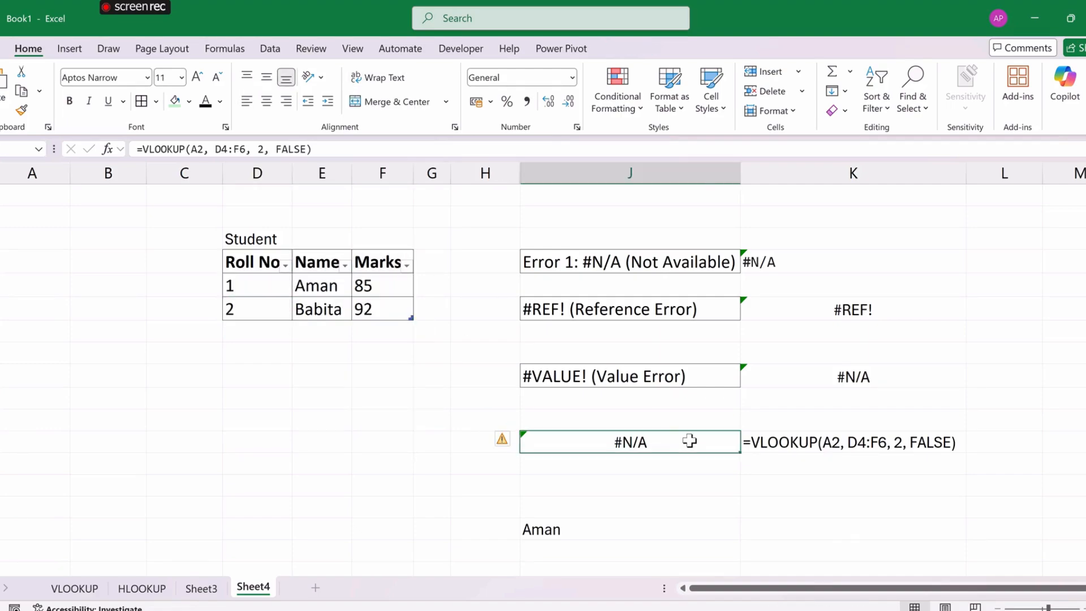
double_click(198, 149)
type("1")
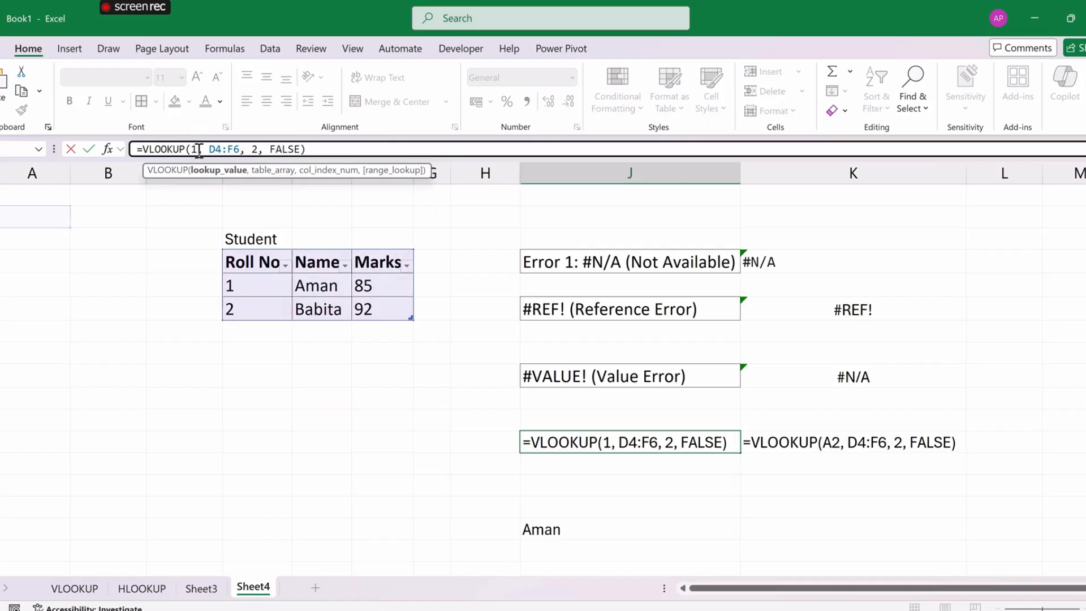
Make the table range in the J12 VLOOKUP formula absolute as $D$4:$F$6 and commit the formula.
double_click(213, 150)
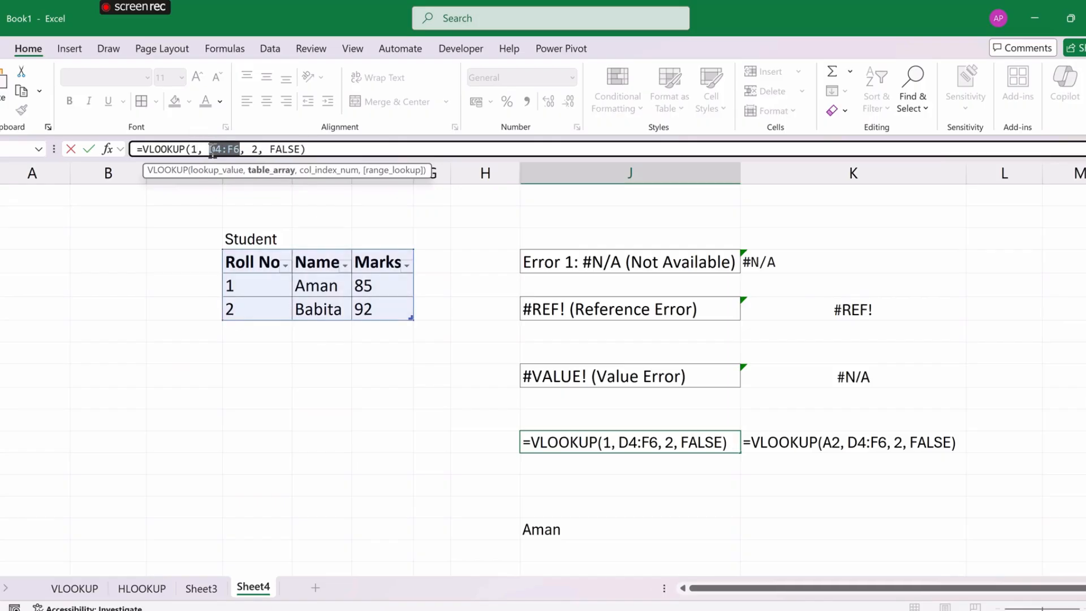
left_click(216, 150)
left_click(209, 150)
type("$")
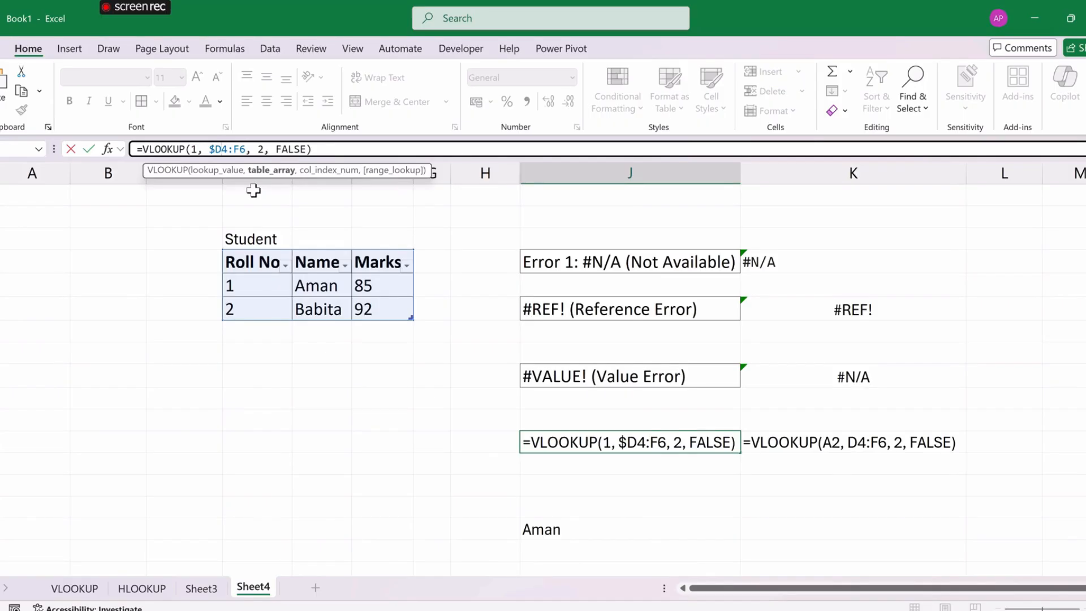
key("Right")
type("$")
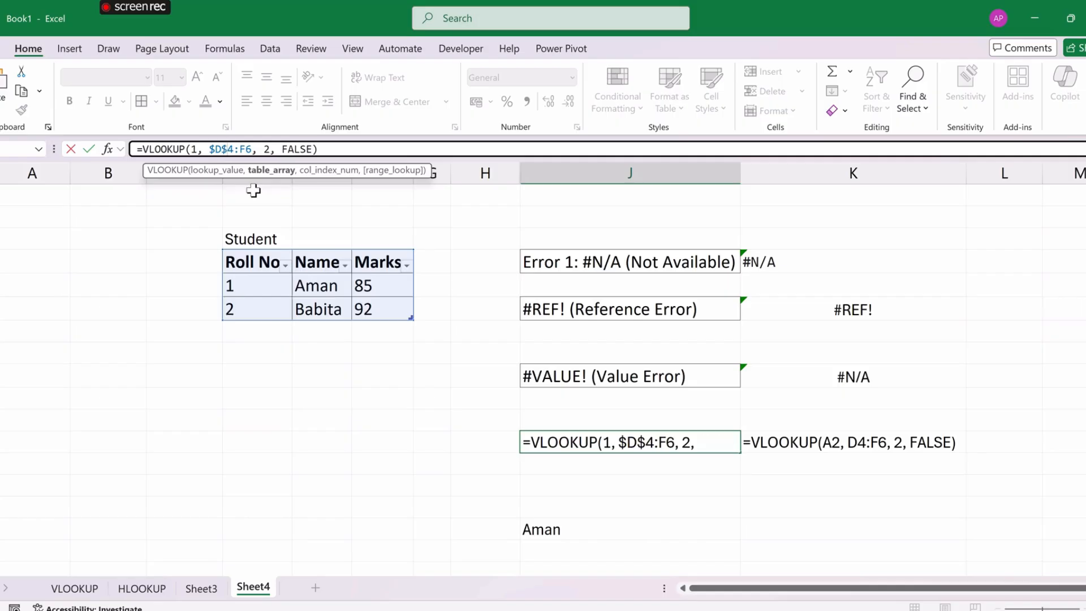
key("End")
left_click(240, 148)
type("$")
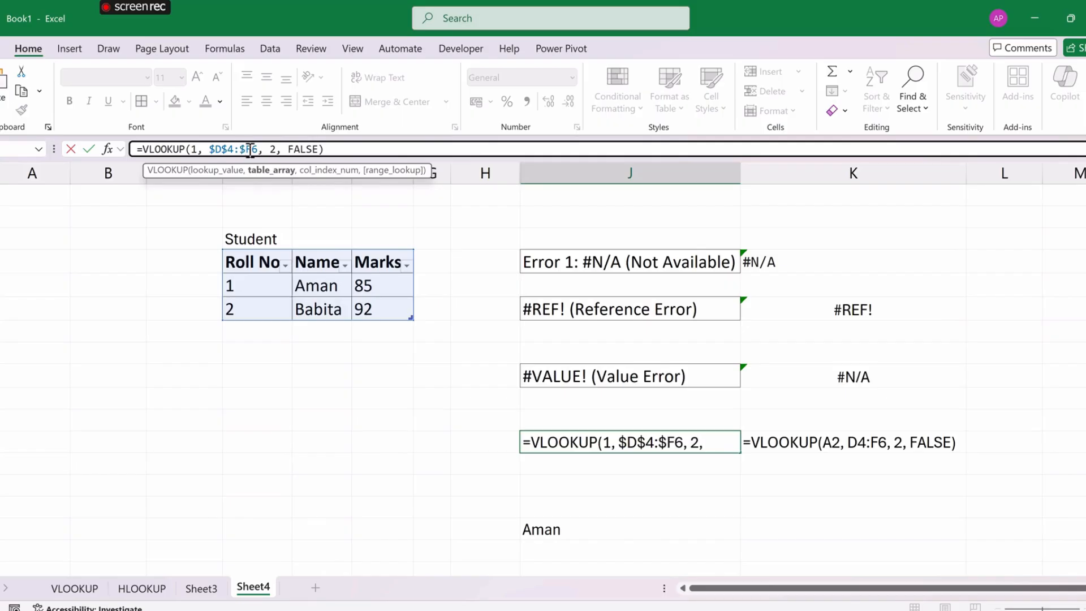
left_click(251, 148)
type("$")
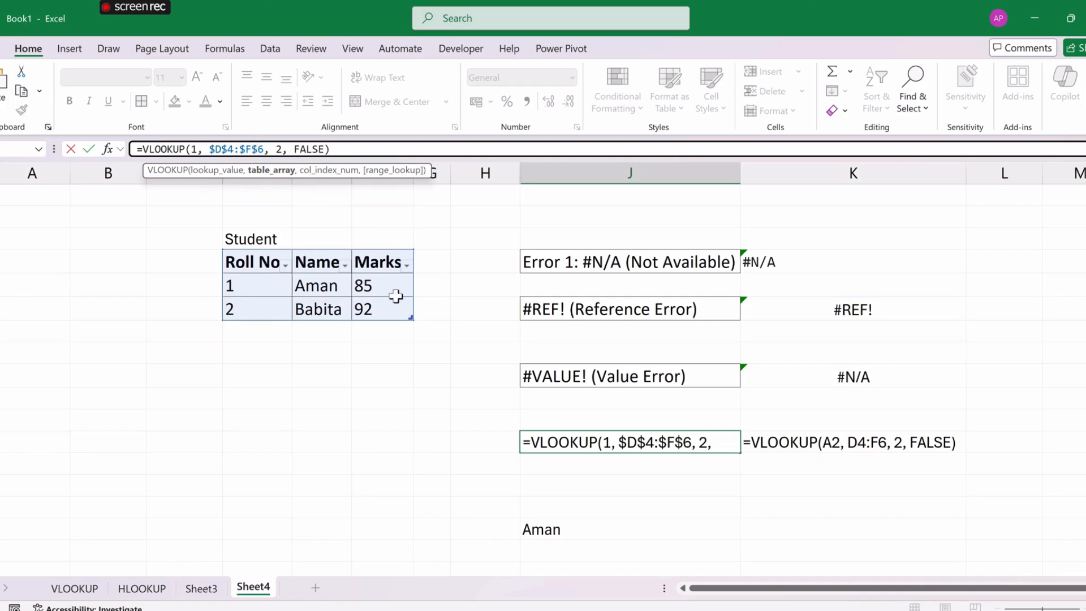
key("Return")
left_click(855, 449)
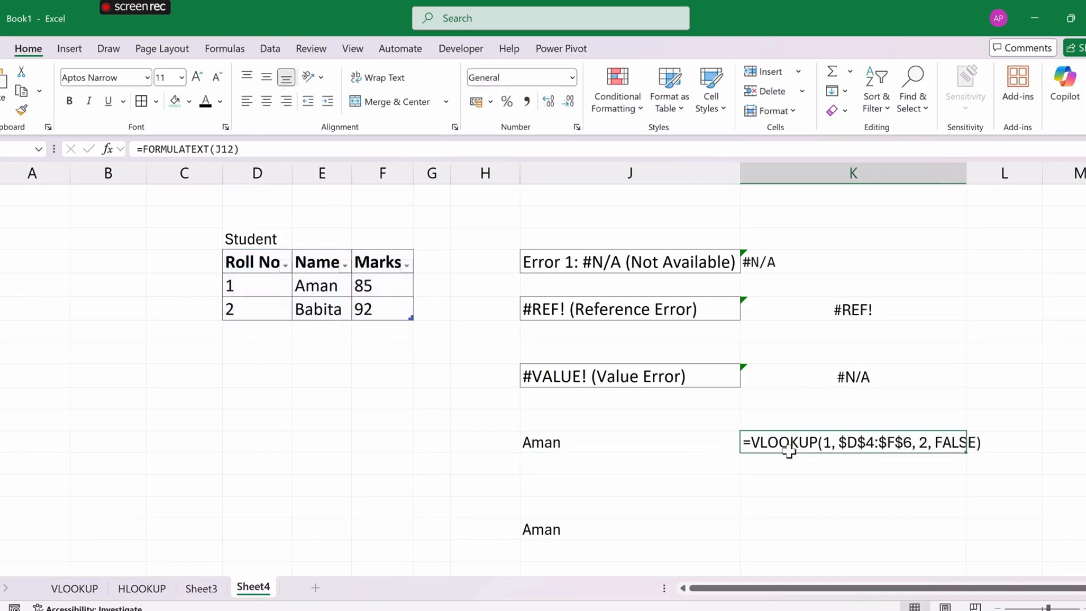
left_click_drag(968, 451, 962, 513)
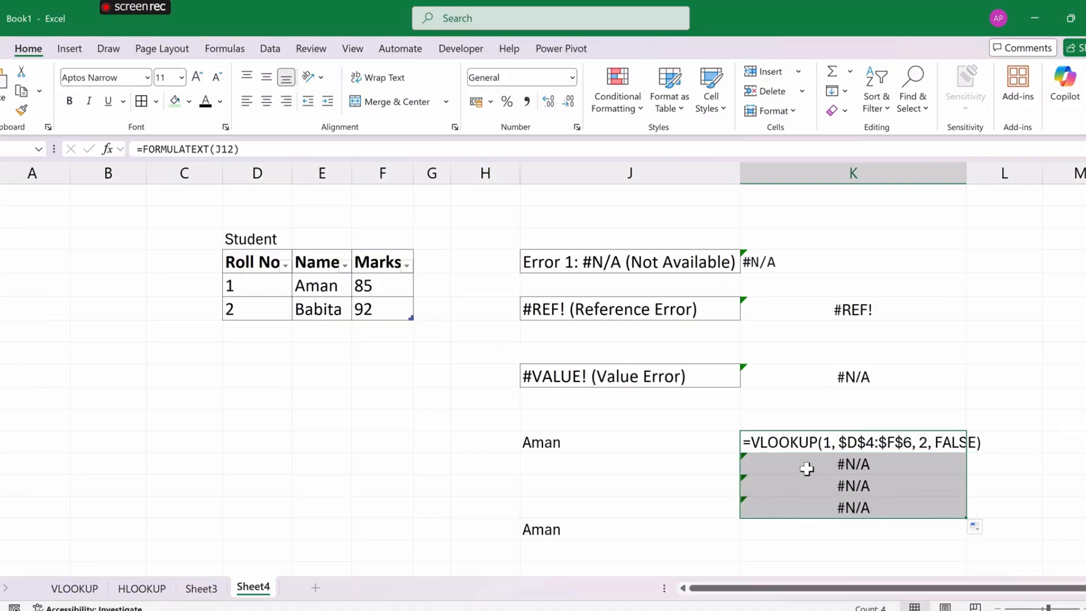
left_click(777, 463)
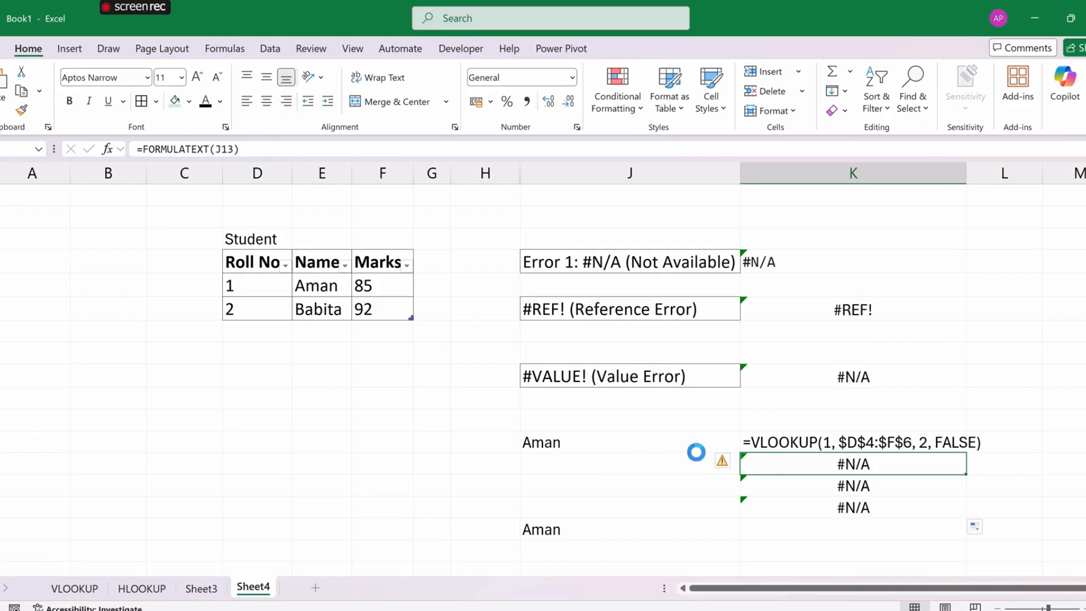
key("ctrl+z")
Fill the J12 VLOOKUP formula down to J14 and check the absolute table range in the J13 copy.
left_click(673, 443)
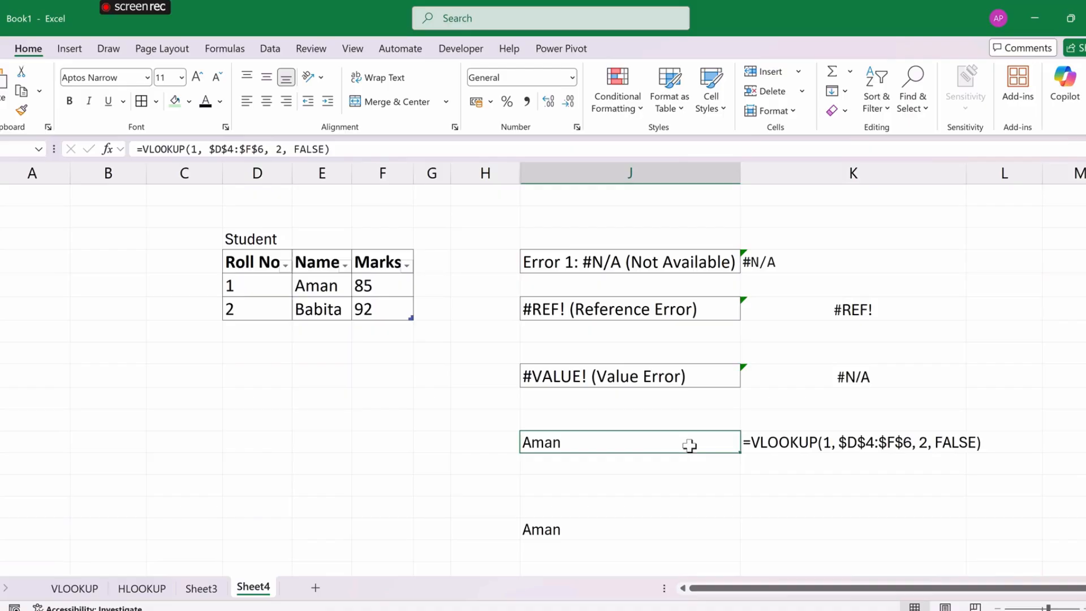
left_click_drag(742, 457, 735, 495)
left_click(701, 469)
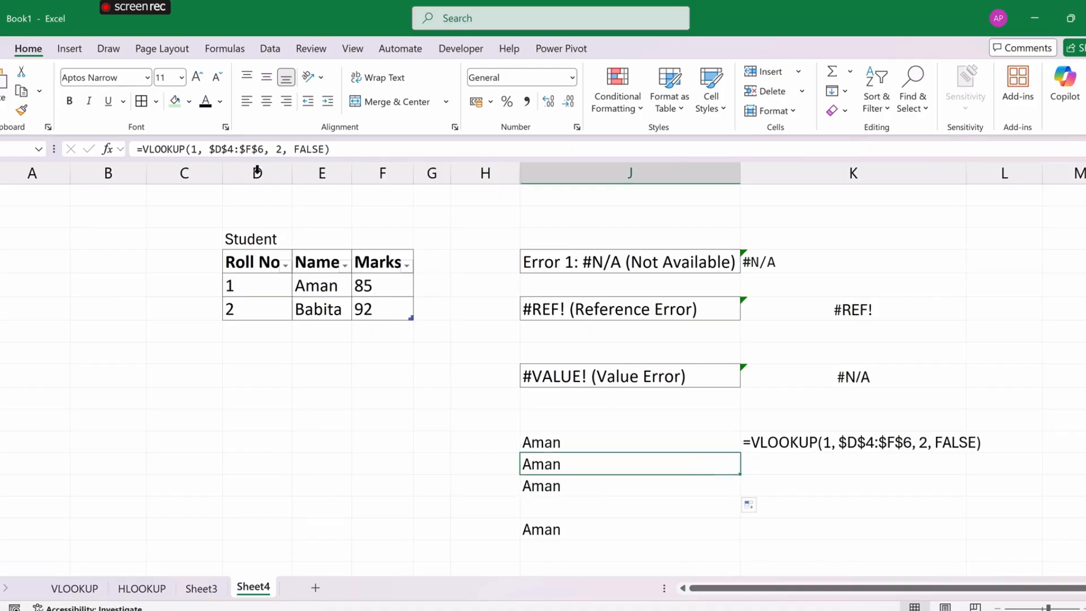
double_click(232, 150)
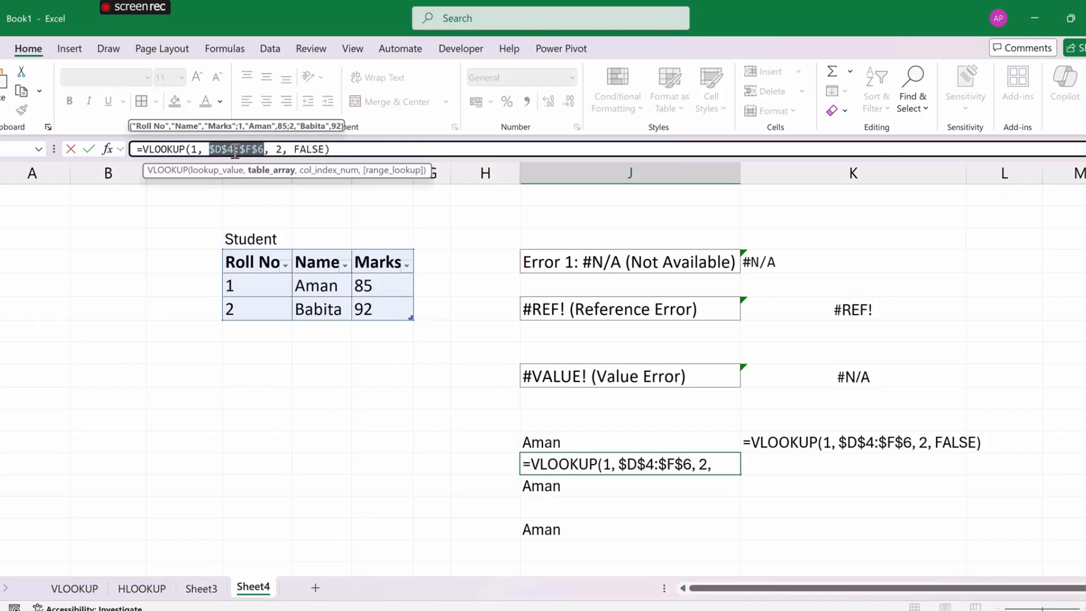
left_click(511, 465)
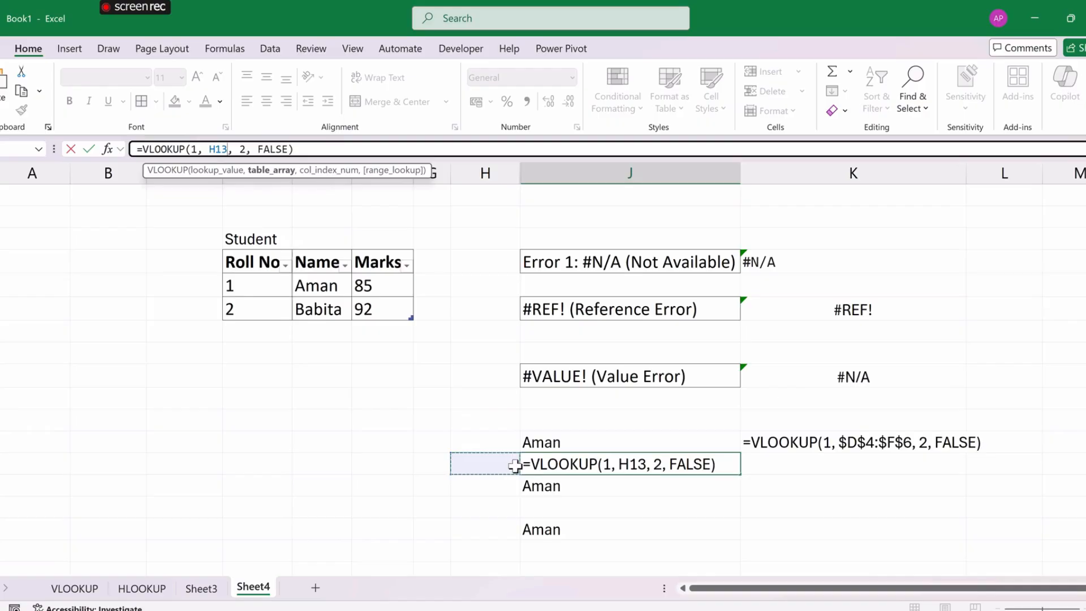
key("Escape")
left_click(511, 466)
left_click(479, 449)
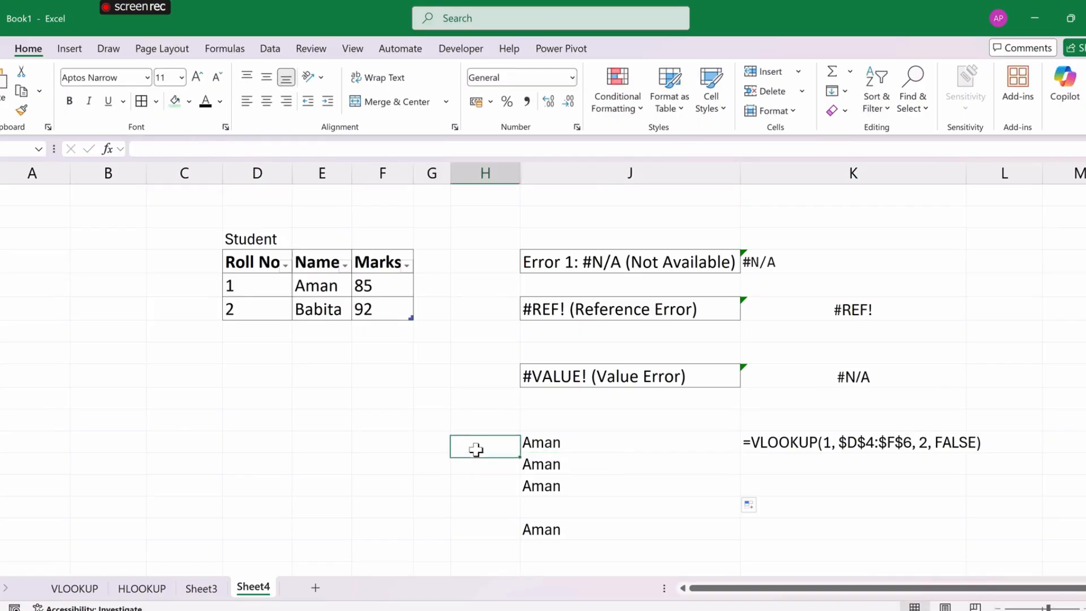
Set the lookup value of the VLOOKUP formula in J13 to 2.
left_click(553, 461)
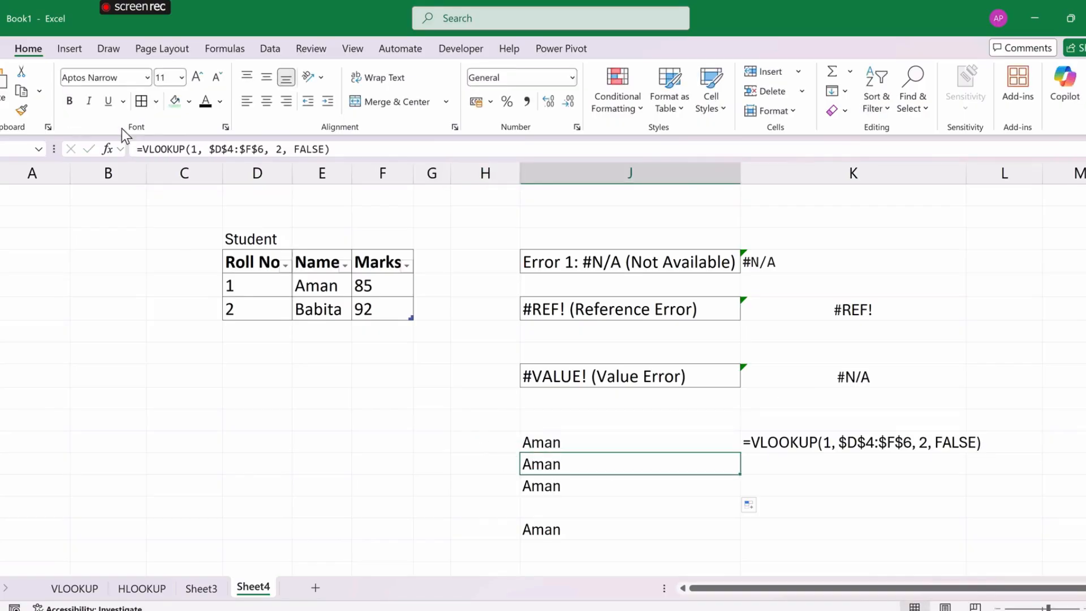
left_click(199, 150)
key("BackSpace")
type("2")
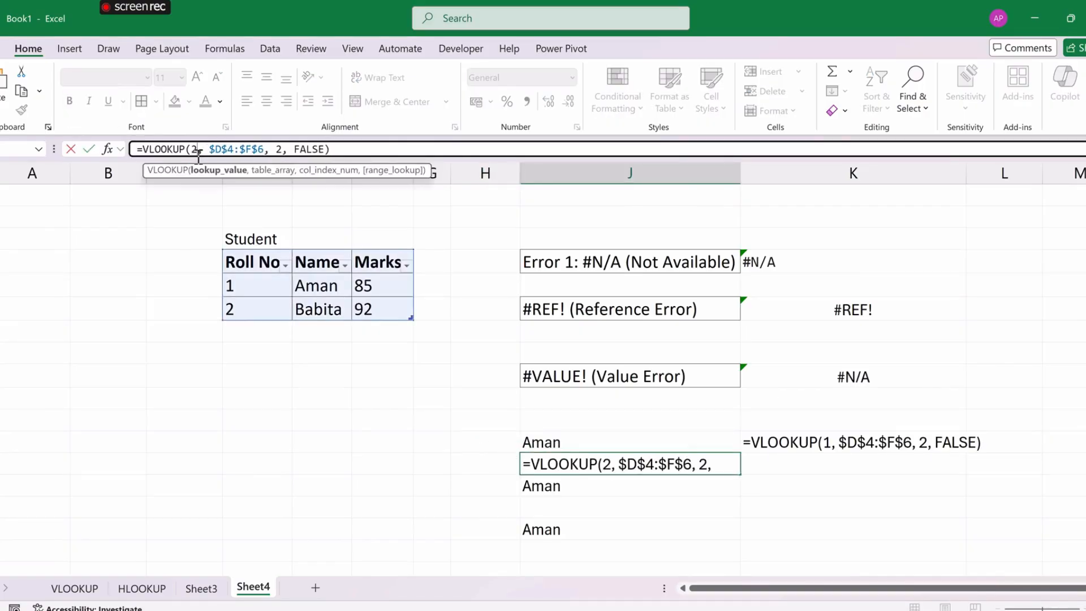
key("Return")
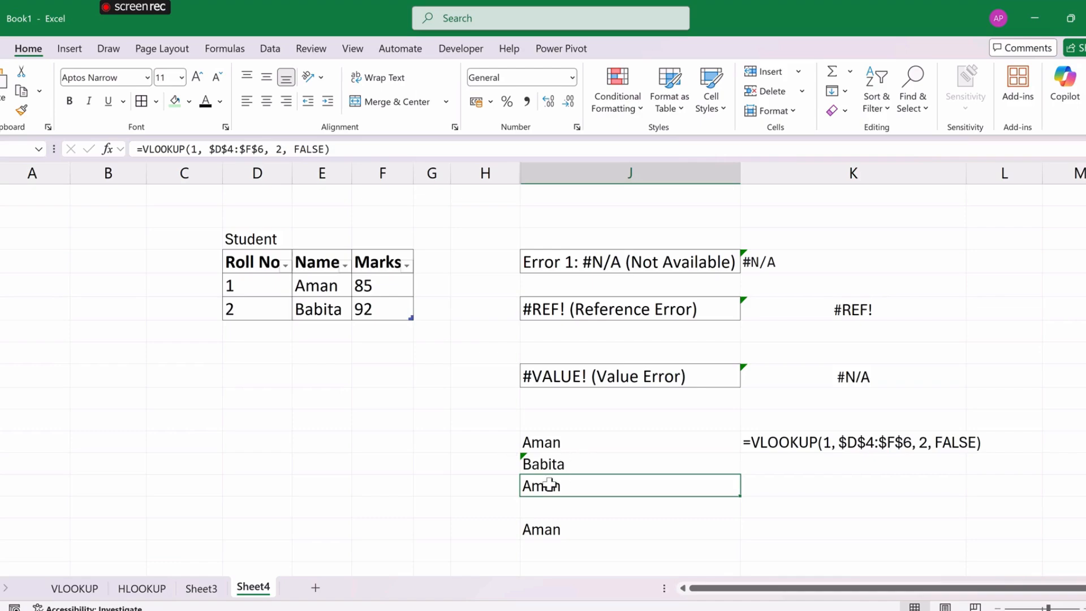
Set the lookup value of the VLOOKUP formula in J14 to 3 and review the results in J12:J14.
left_click(198, 150)
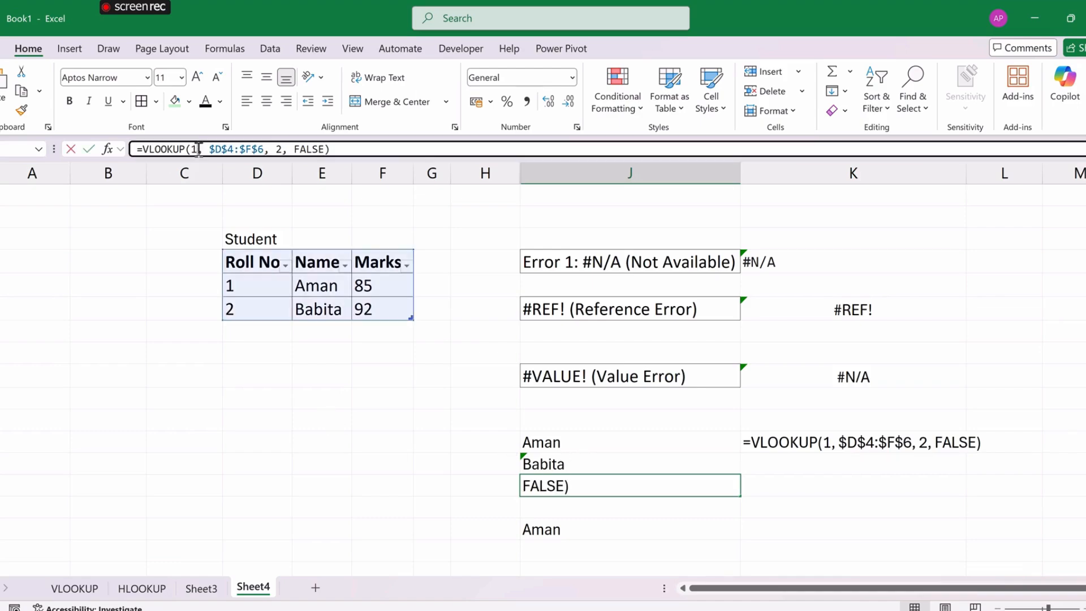
key("BackSpace")
type("3")
key("Return")
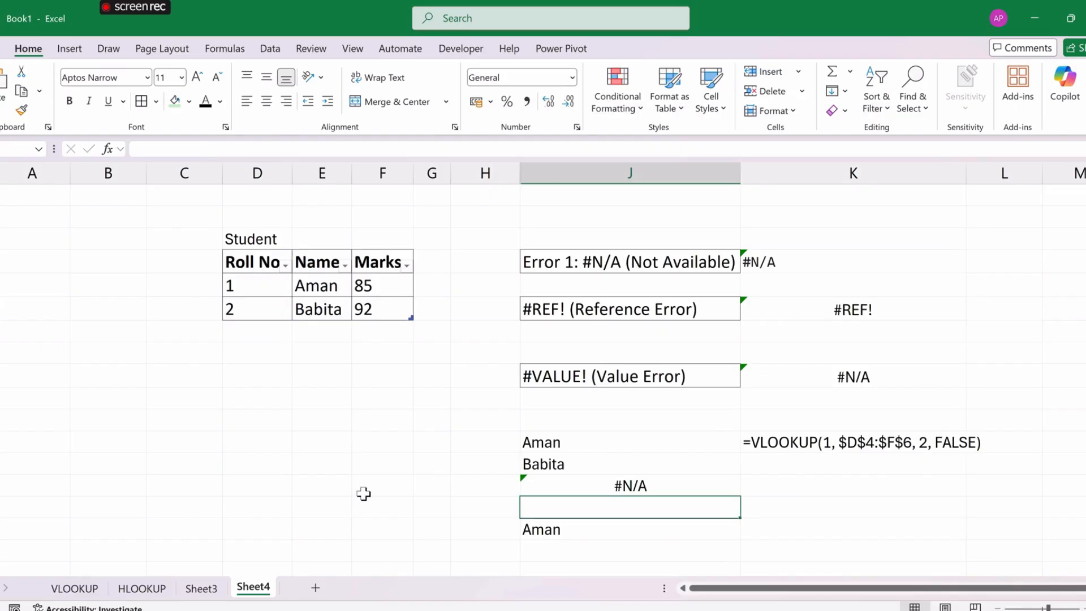
left_click_drag(592, 453, 593, 492)
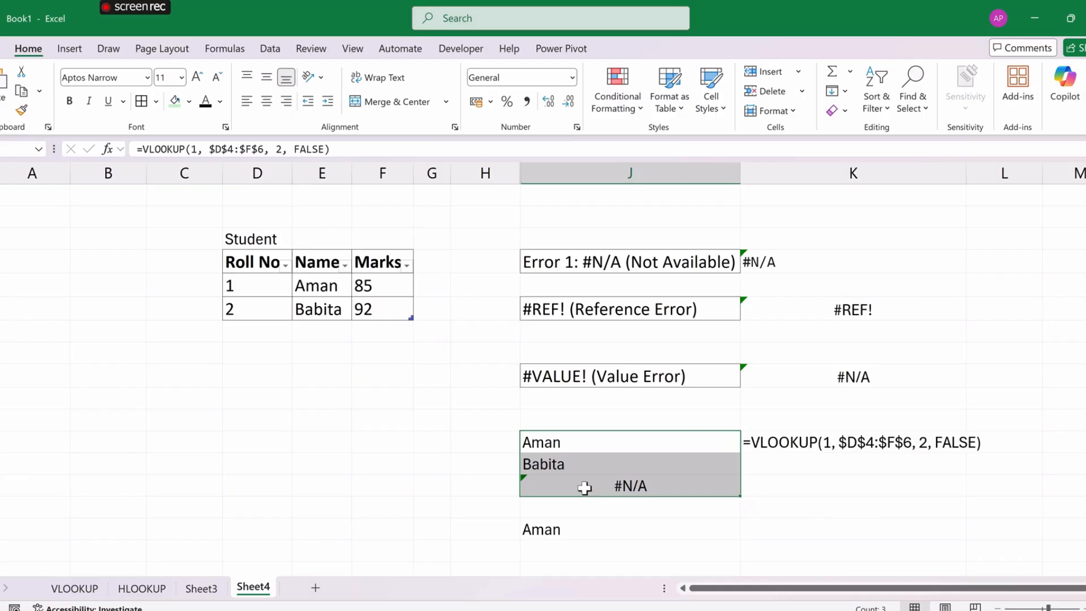
left_click(374, 463)
Convert the student data in D4:F6 into a table, treating its first row as headers.
left_click_drag(242, 248, 391, 299)
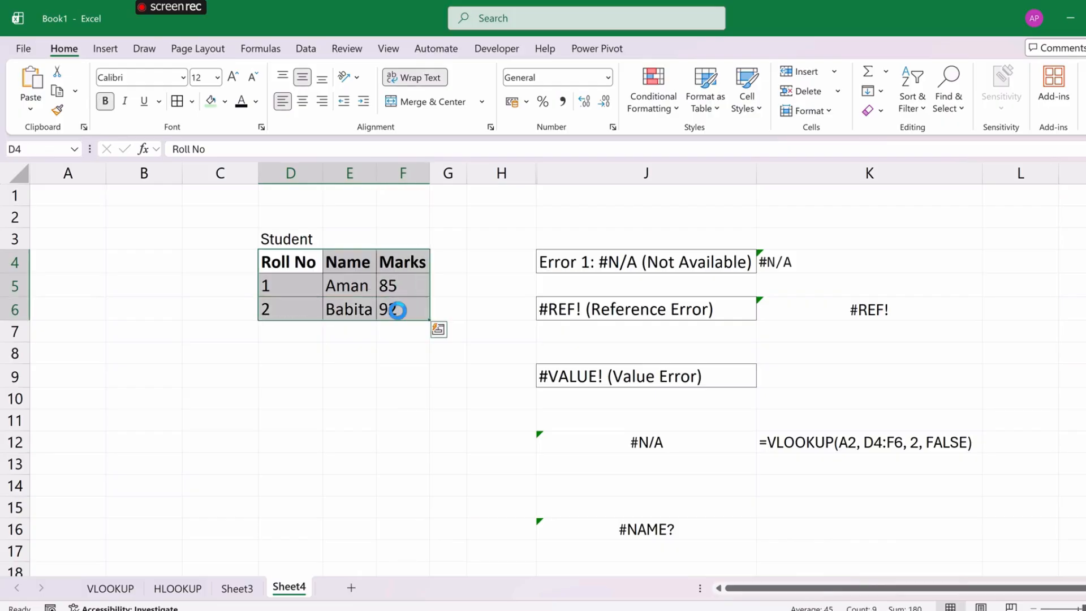
key("ctrl+t")
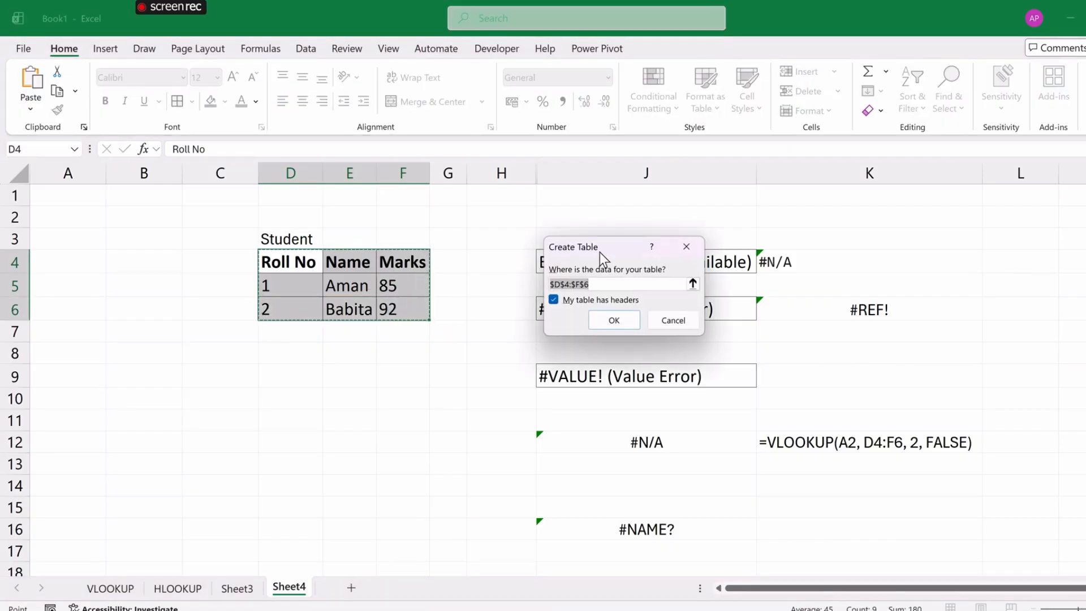
left_click_drag(600, 253, 525, 249)
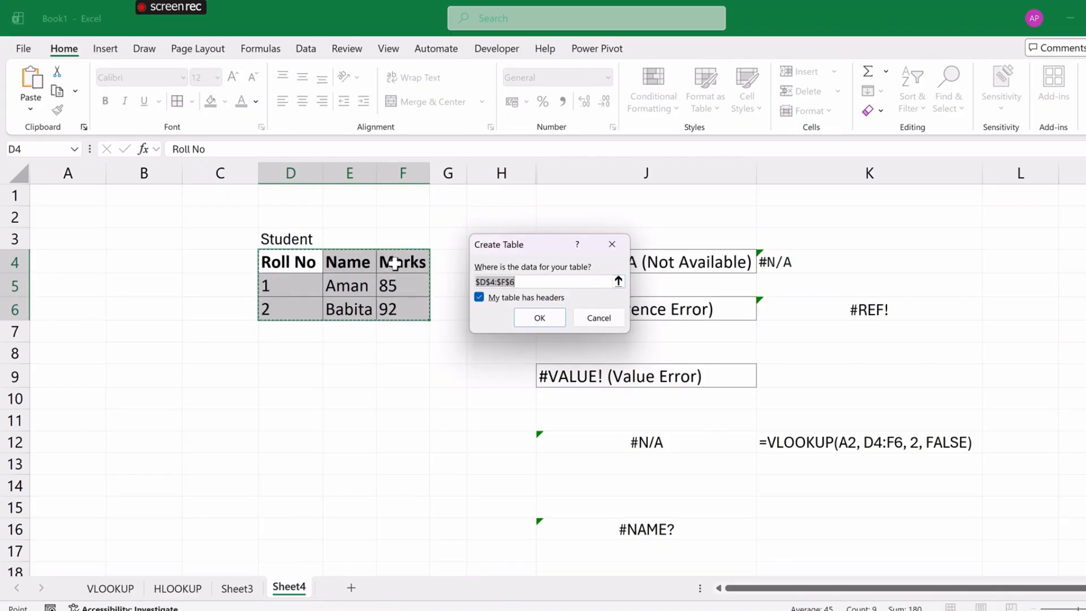
left_click(540, 318)
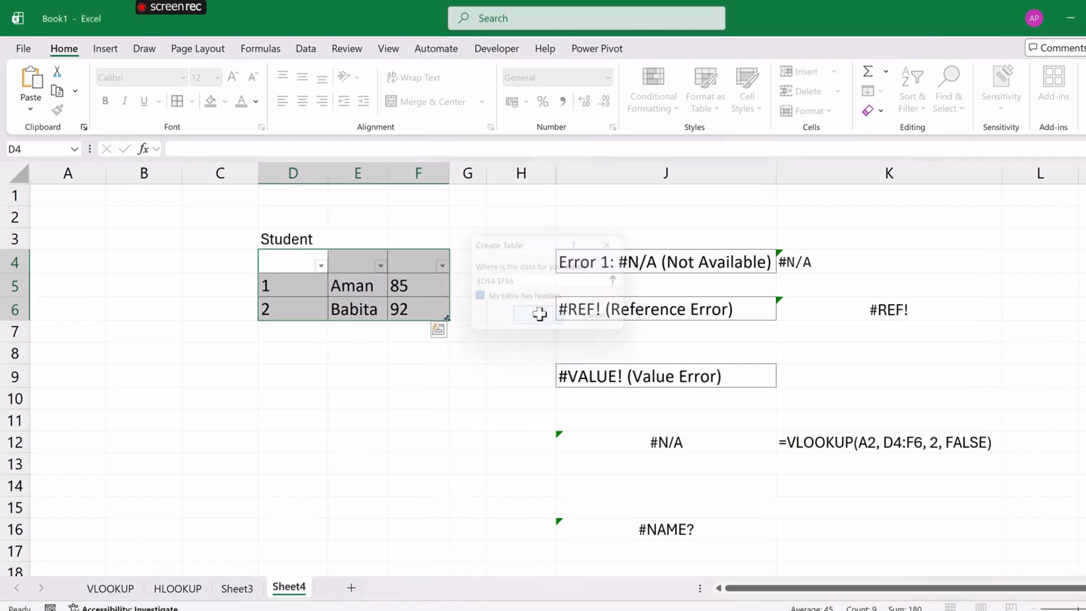
Make the Roll No, Name and Marks header text of the student table black.
mouse_move(295, 265)
left_mouse_down()
mouse_move(413, 273)
mouse_move(279, 259)
left_mouse_up()
left_click(398, 259)
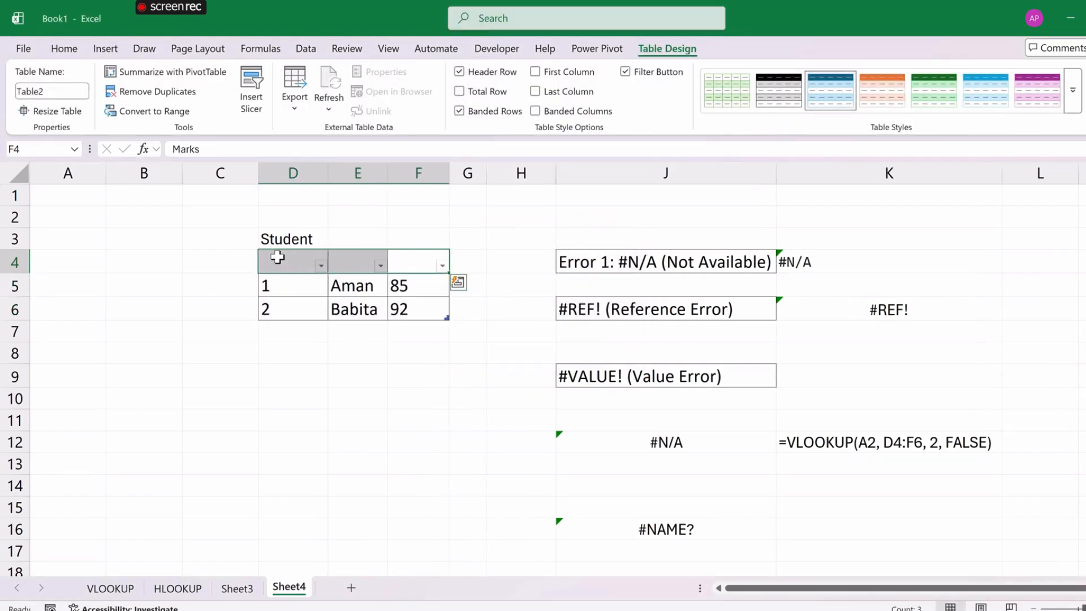
left_click(61, 46)
left_click(241, 102)
left_click(281, 346)
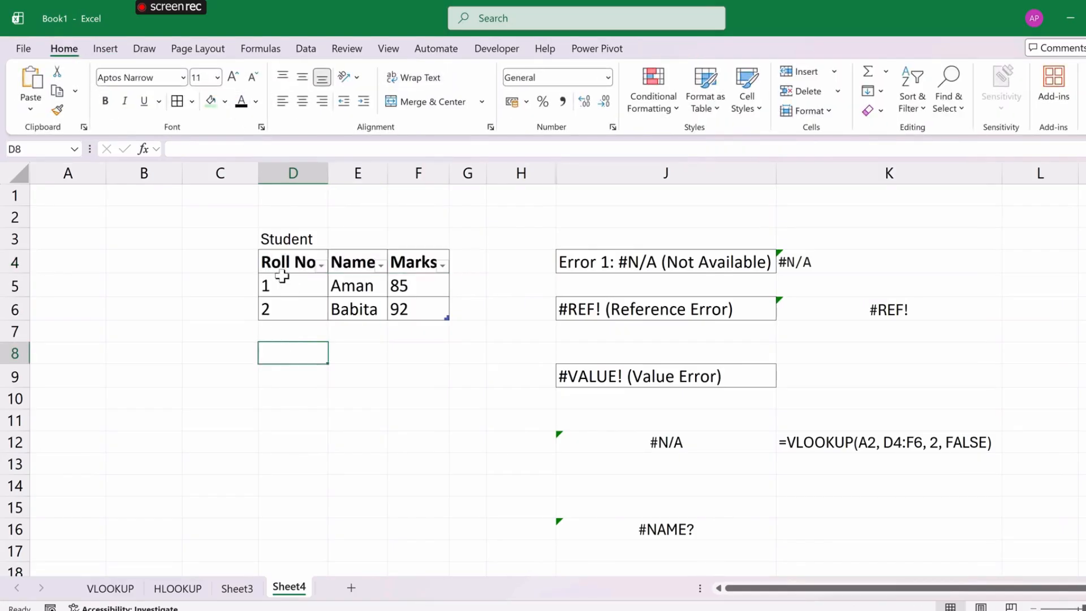
Rename the student table as StudTable.
left_click_drag(263, 262, 399, 300)
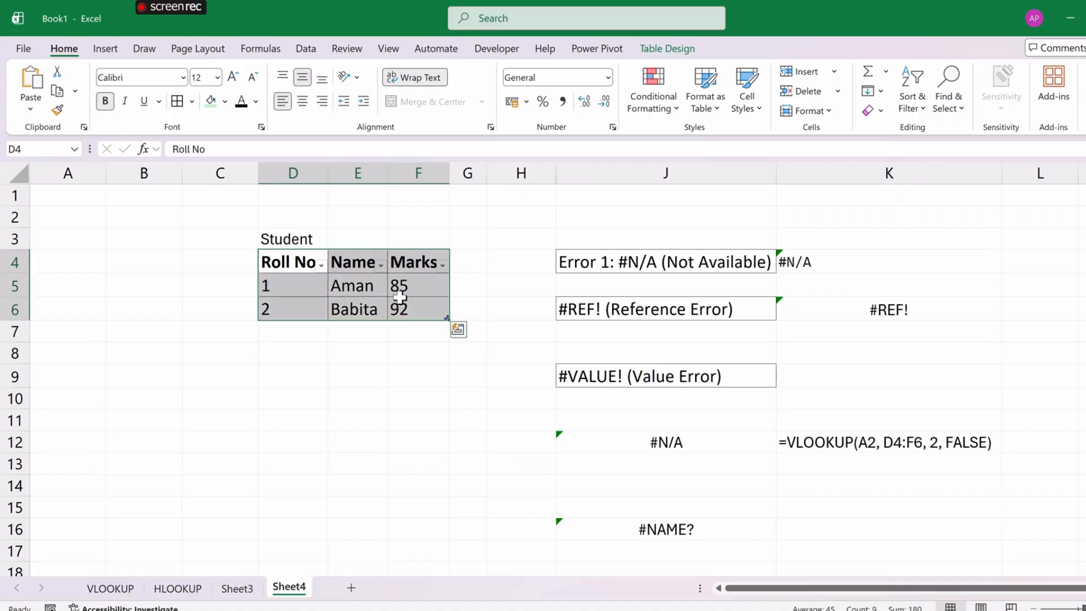
left_click(665, 51)
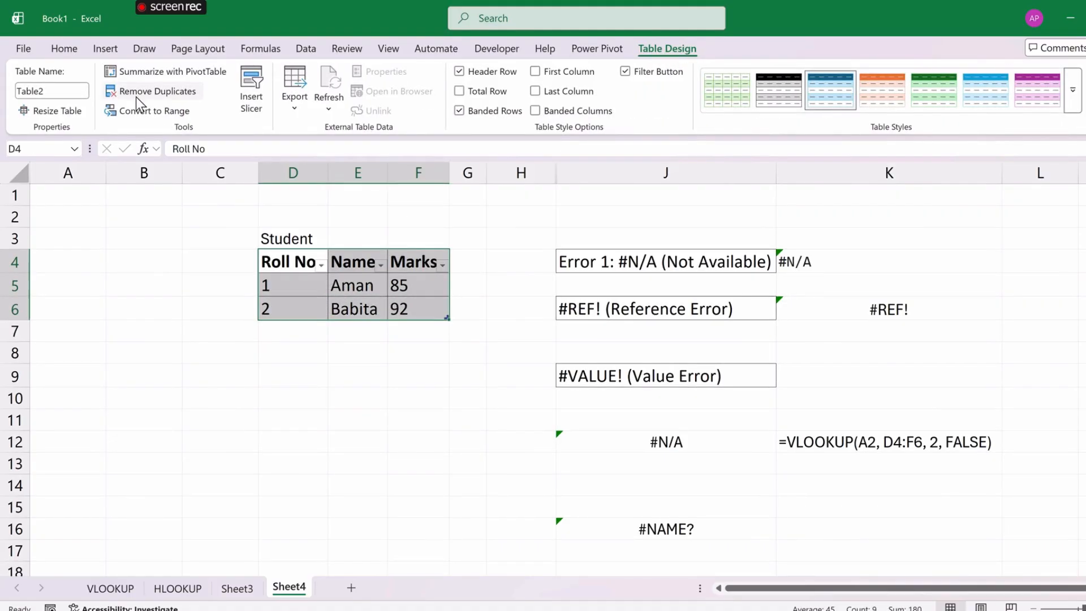
left_click(40, 93)
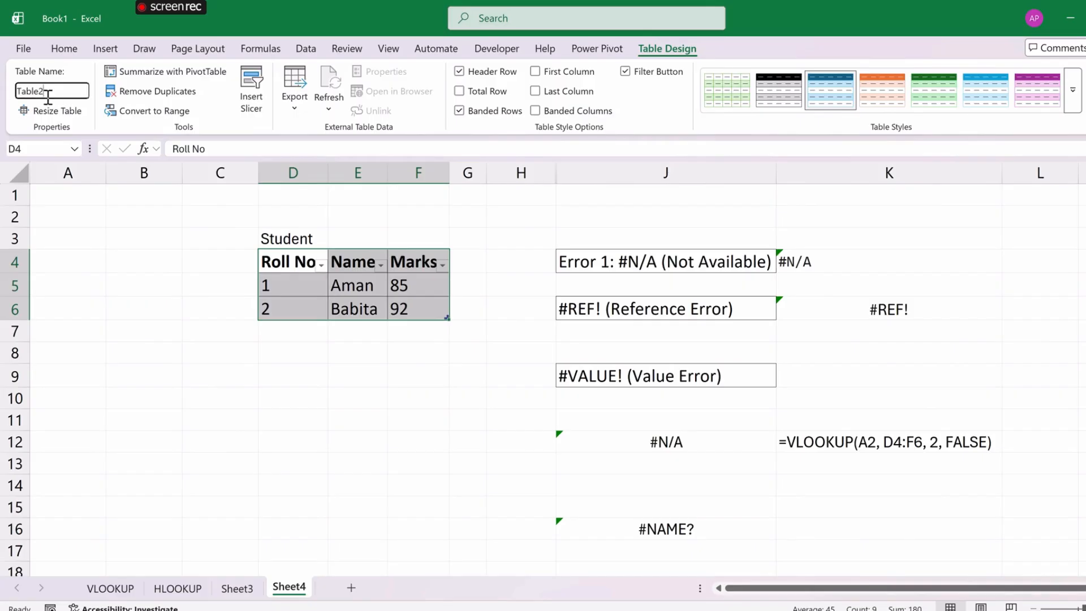
key("BackSpace")
key("BackSpace")
key("BackSpace")
key("BackSpace")
key("BackSpace")
key("BackSpace")
type("StudTable")
key("Return")
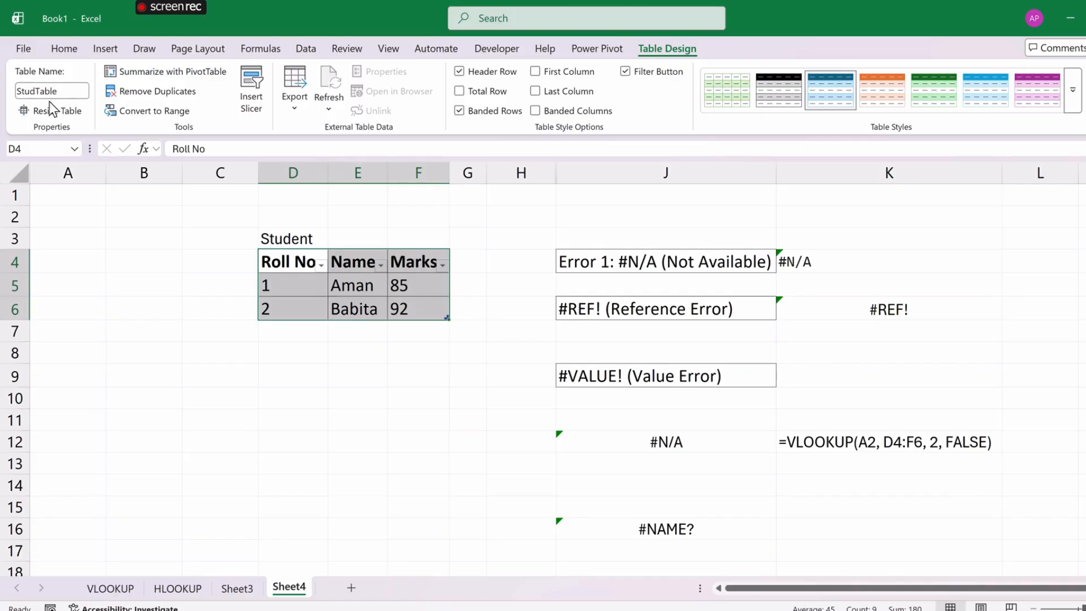
Replace the D4:F6 table array in J12's VLOOKUP formula with the table name StudTable.
left_click(255, 375)
left_click(621, 436)
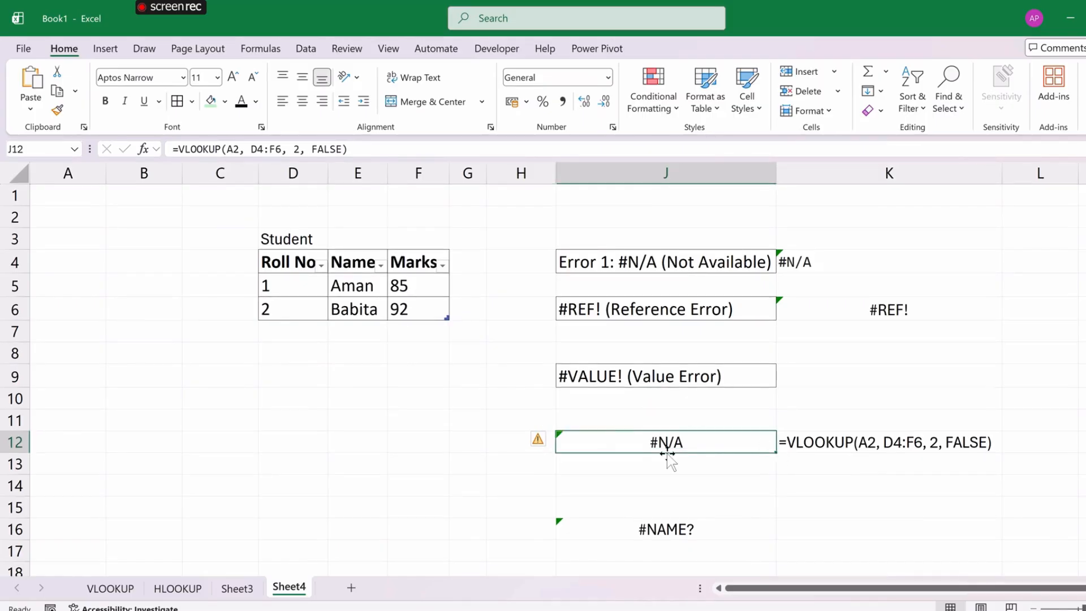
double_click(261, 150)
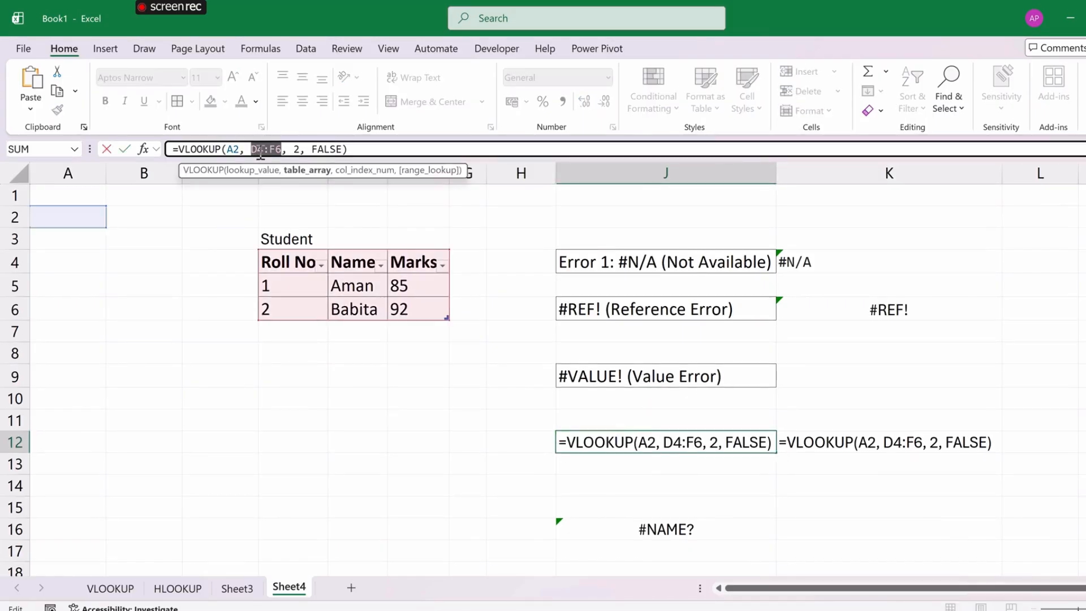
key("BackSpace")
type("stu")
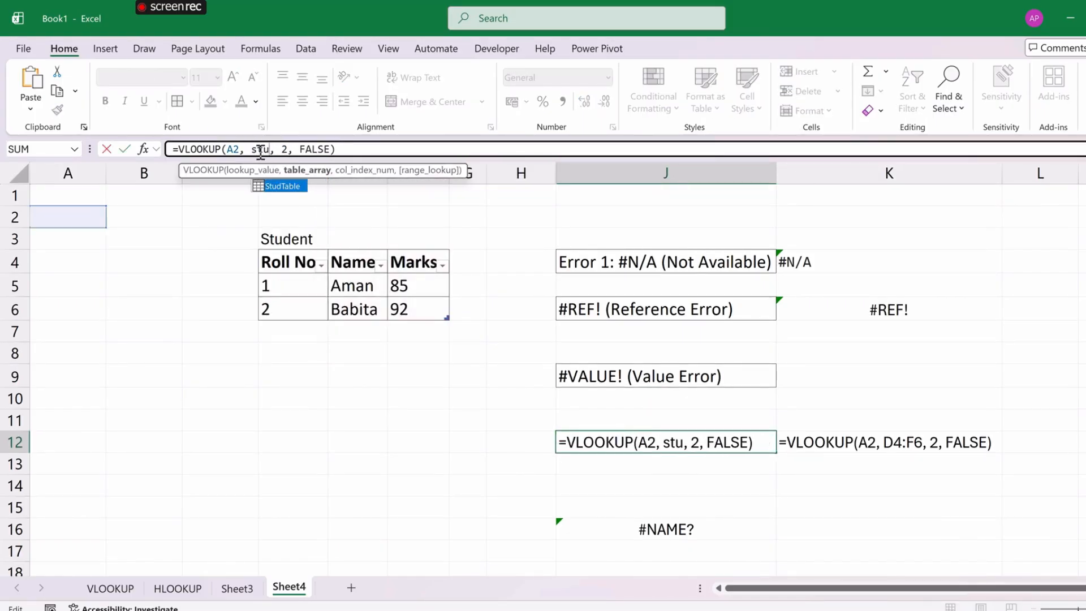
key("Tab")
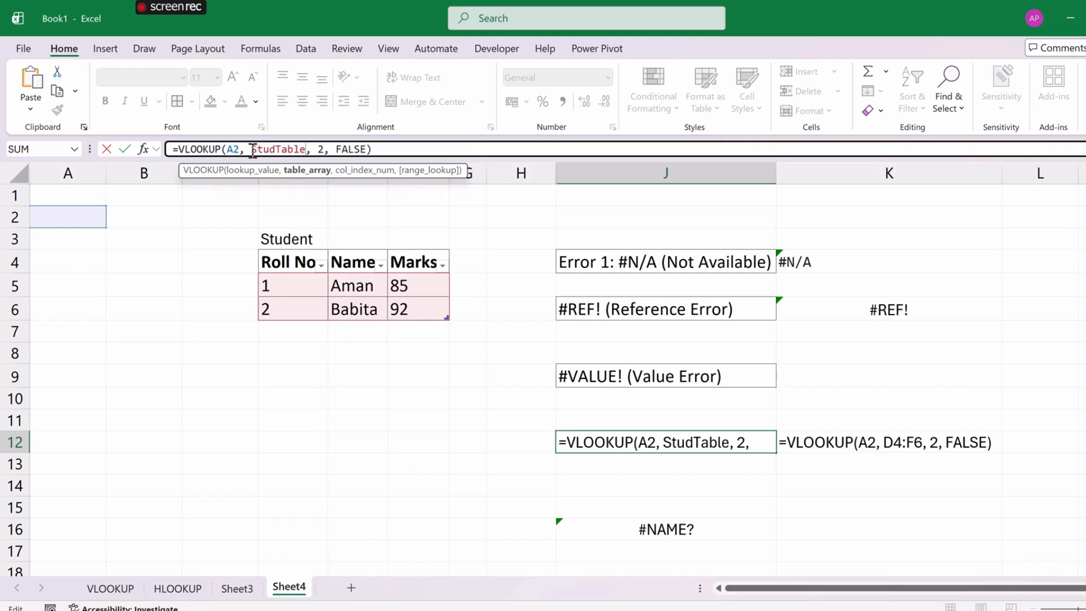
Set the lookup value of the VLOOKUP formula in J12 to 1 and review the resulting formula.
left_click(234, 150)
double_click(234, 150)
key("BackSpace")
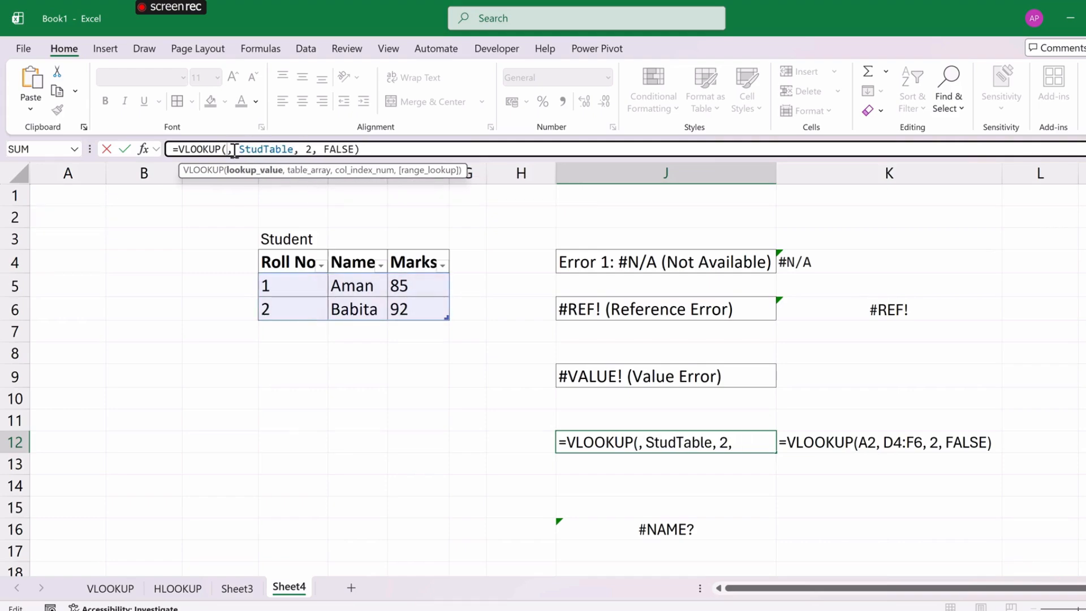
type("1")
key("Return")
left_click(582, 438)
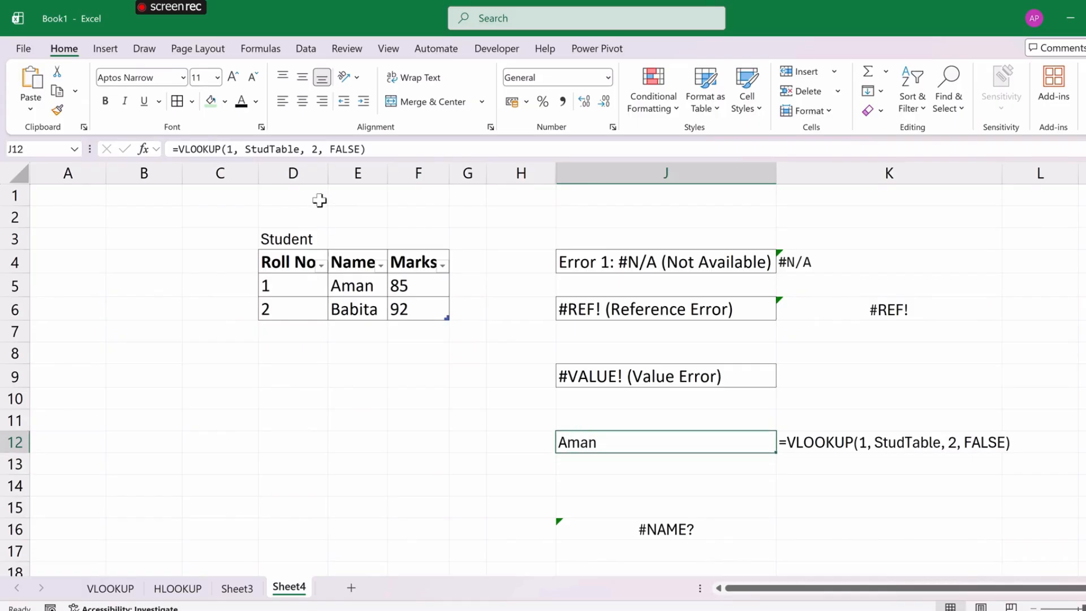
double_click(276, 149)
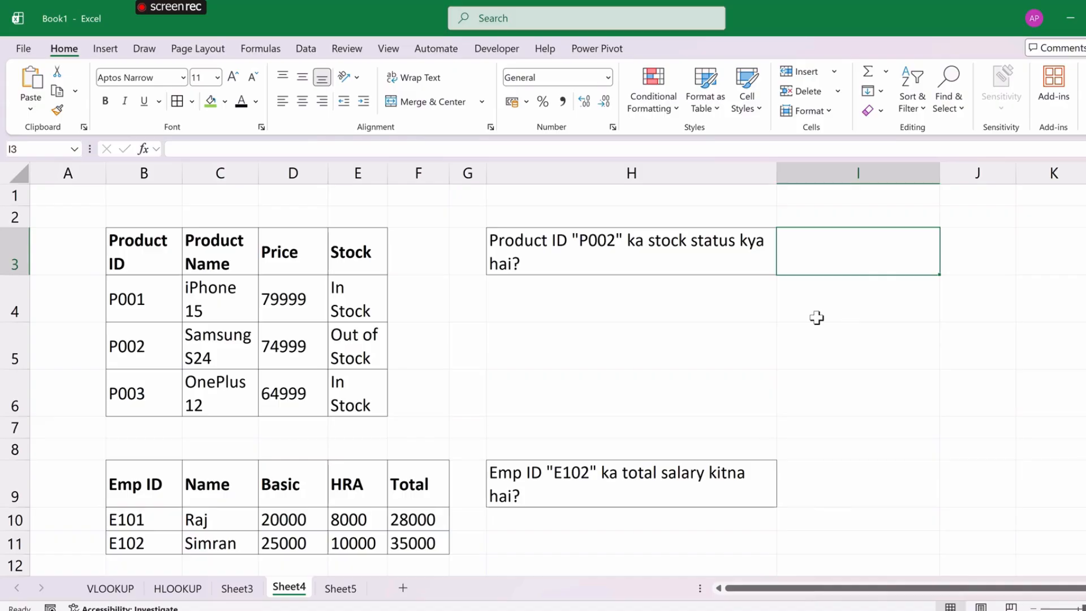
left_click(135, 363)
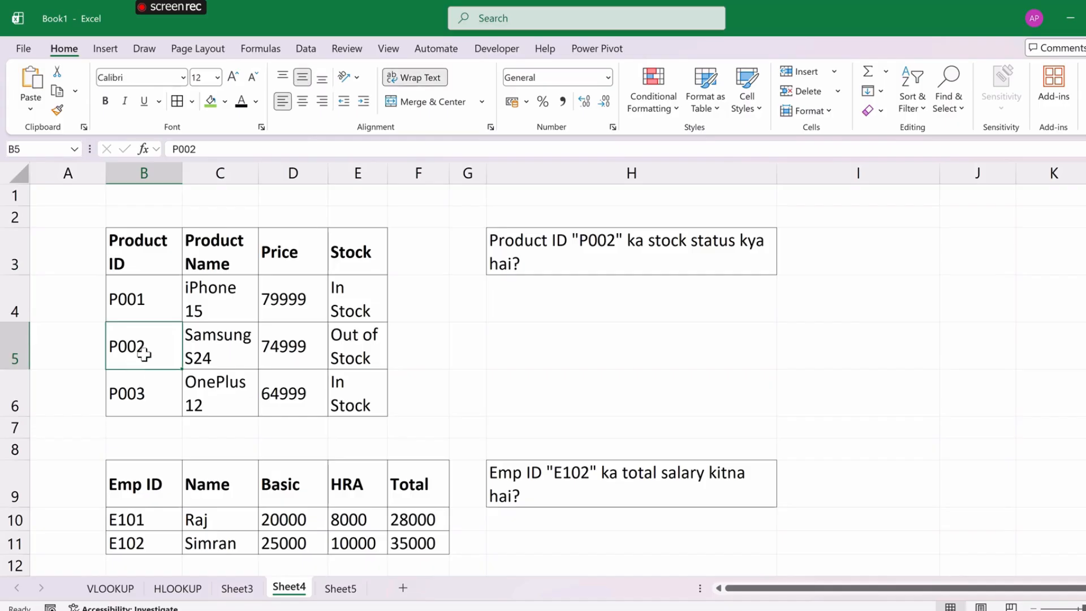
left_click(829, 261)
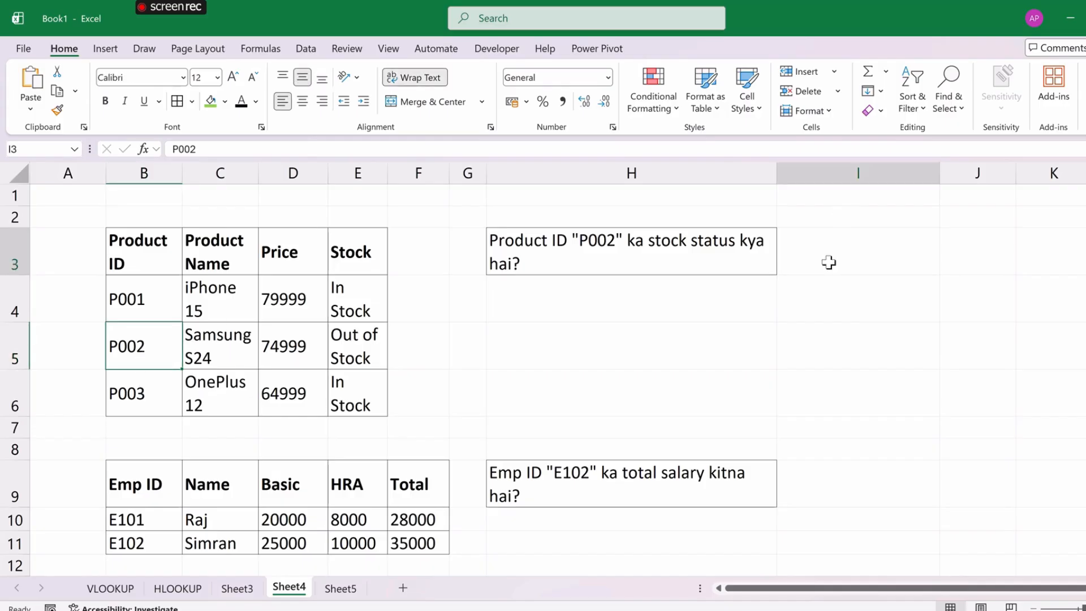
type("=v")
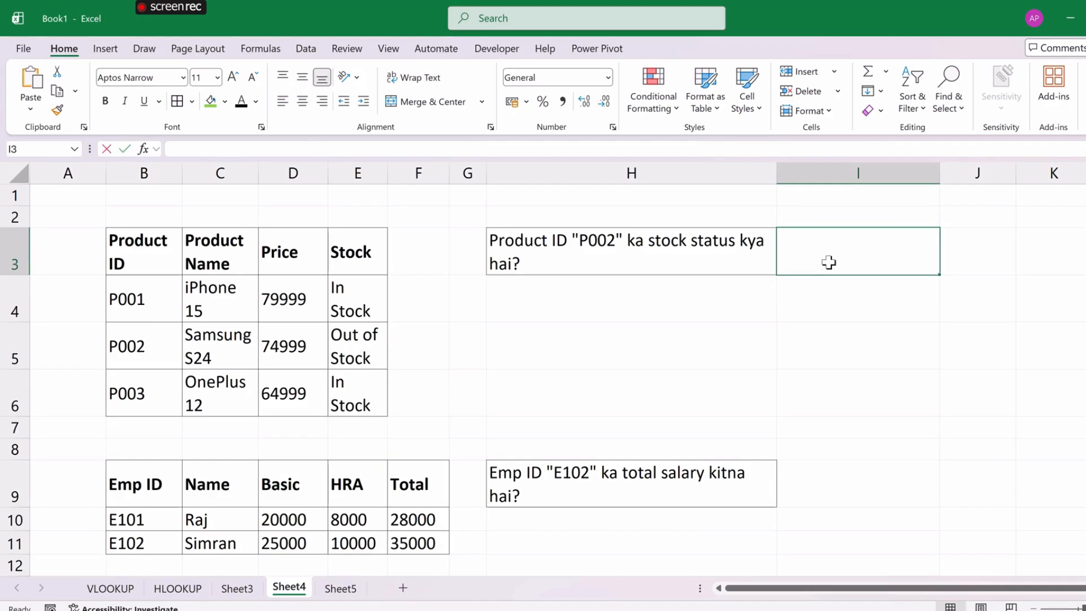
type("lo")
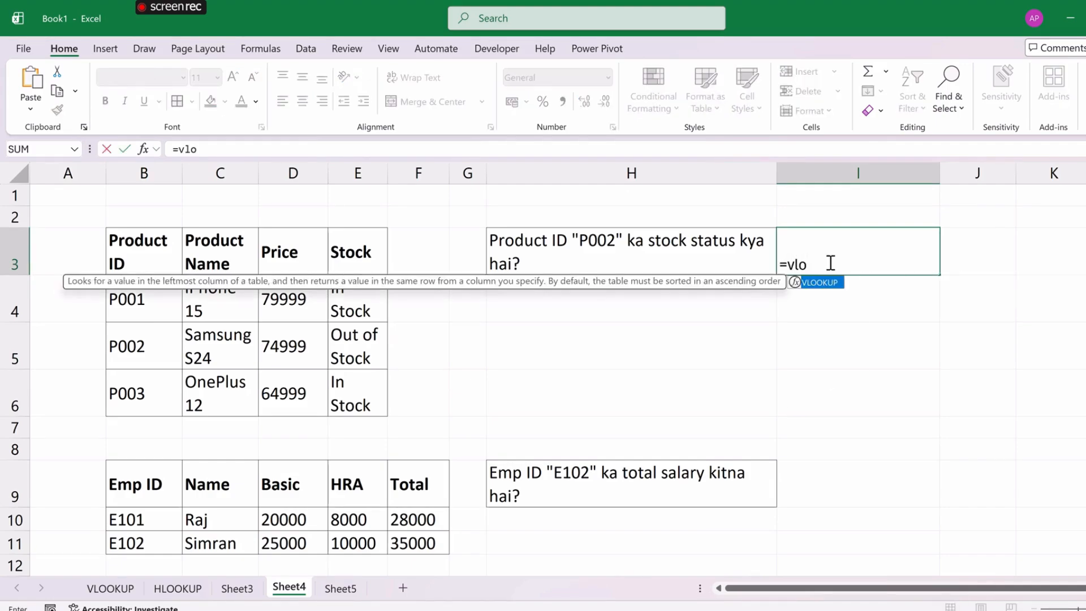
key("Tab")
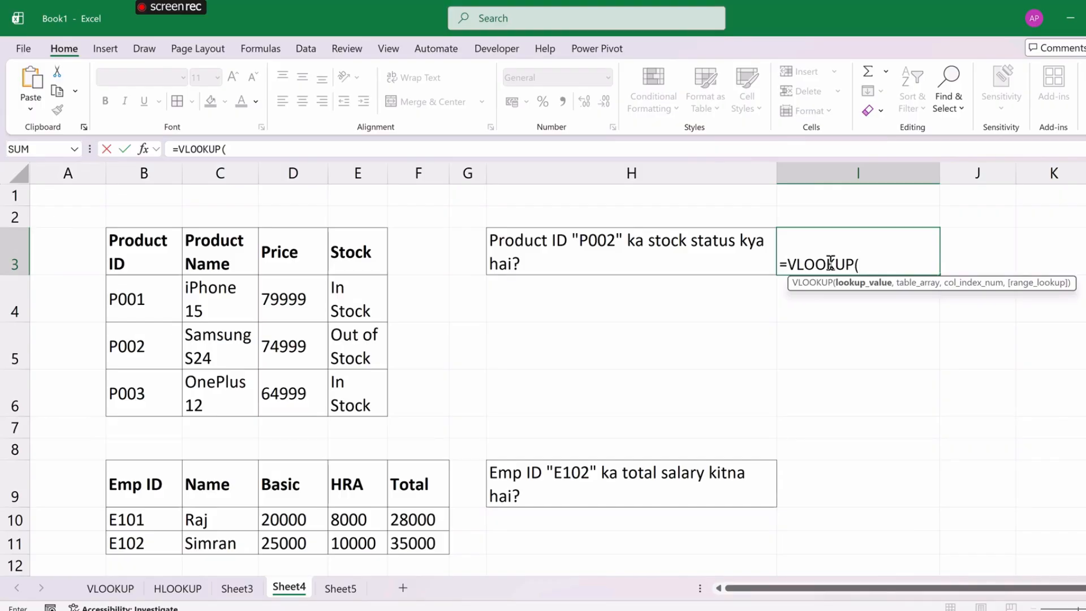
key("Return")
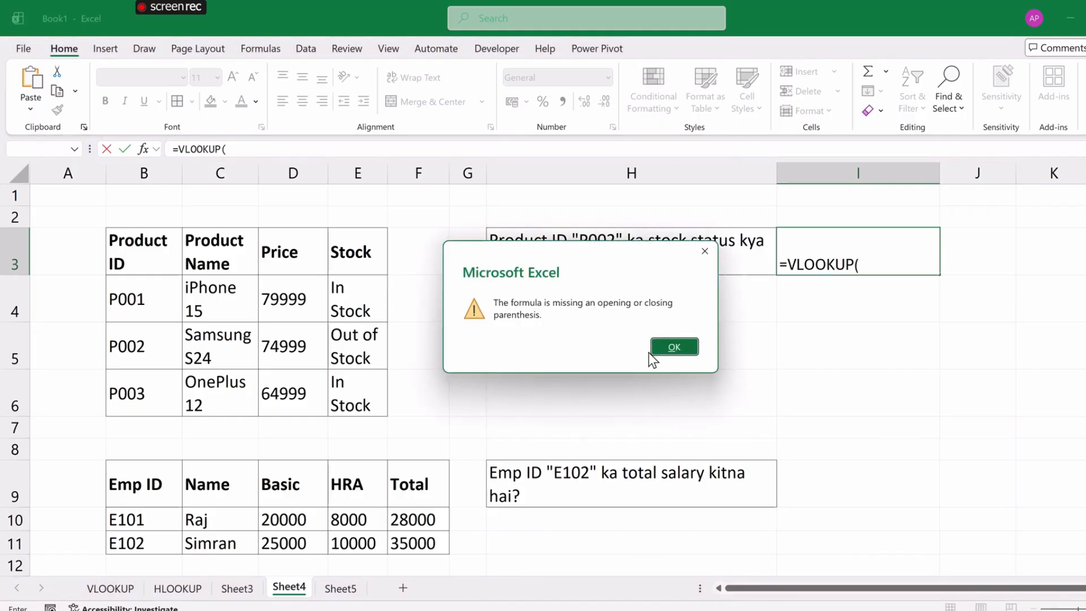
left_click(675, 346)
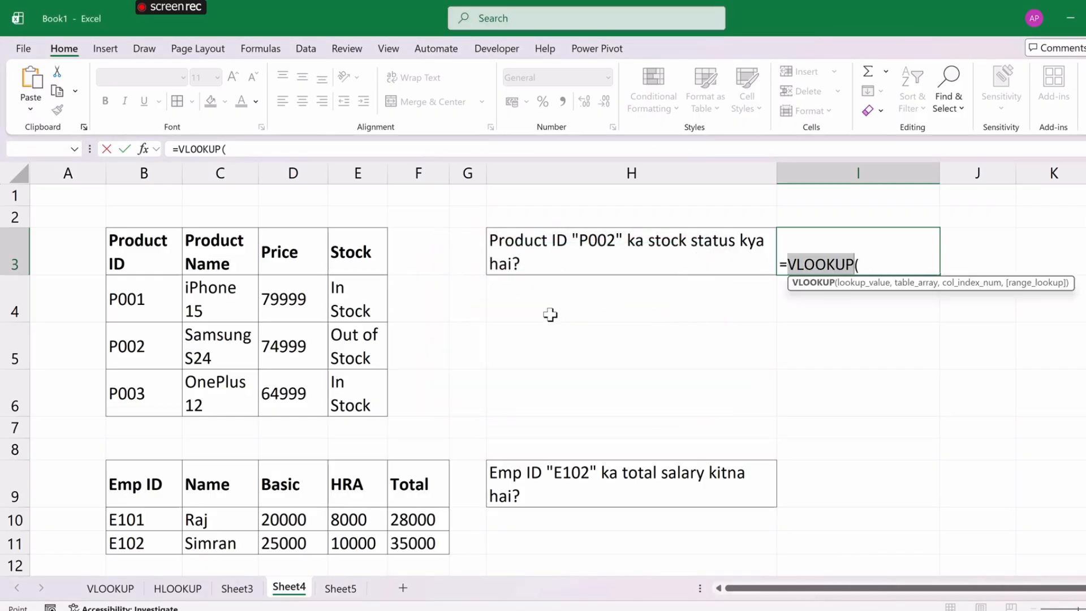
left_click(551, 315)
key("Escape")
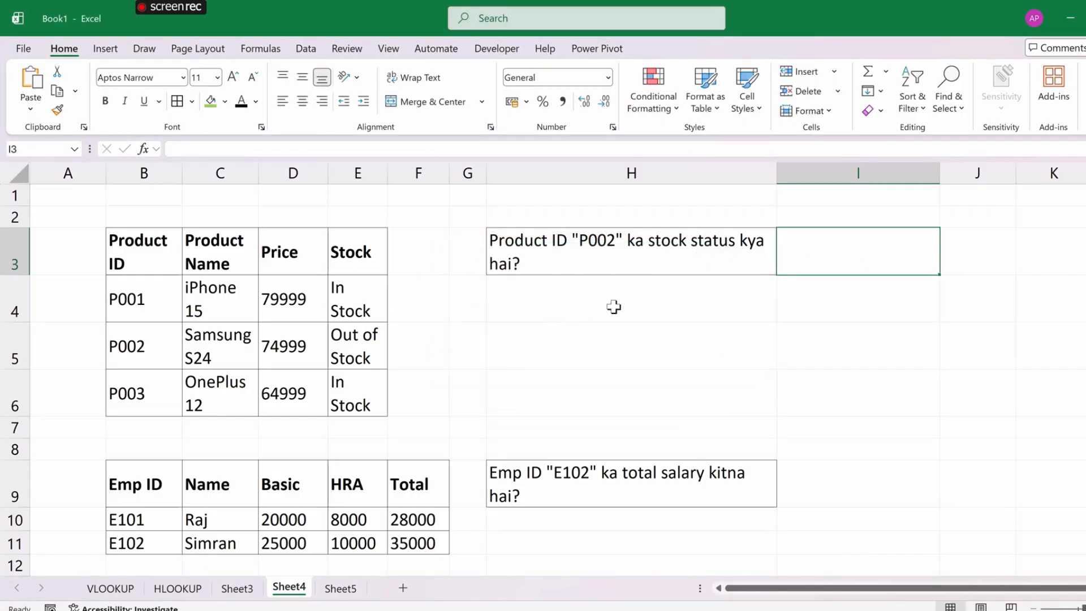
Enter P002 in cell J3 as the lookup value for the stock status question.
left_click(981, 253)
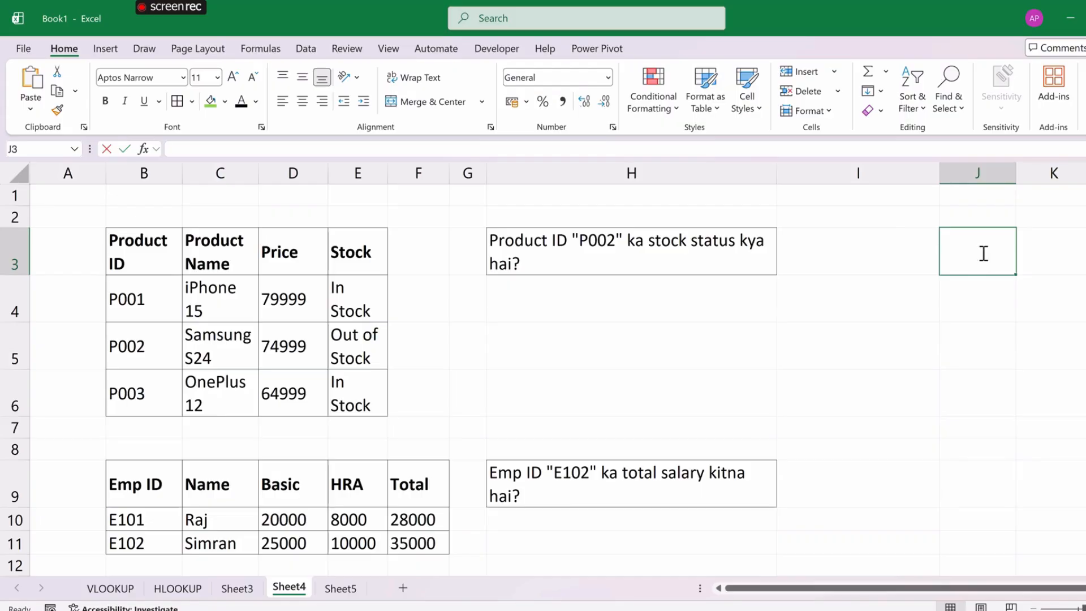
type("P002")
left_click(820, 376)
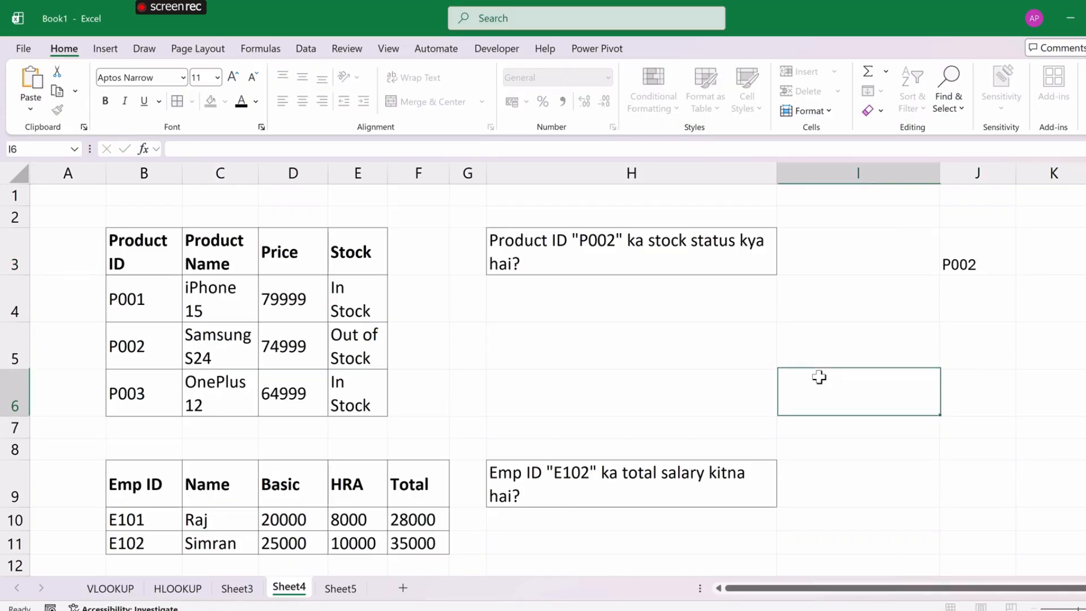
left_click(974, 260)
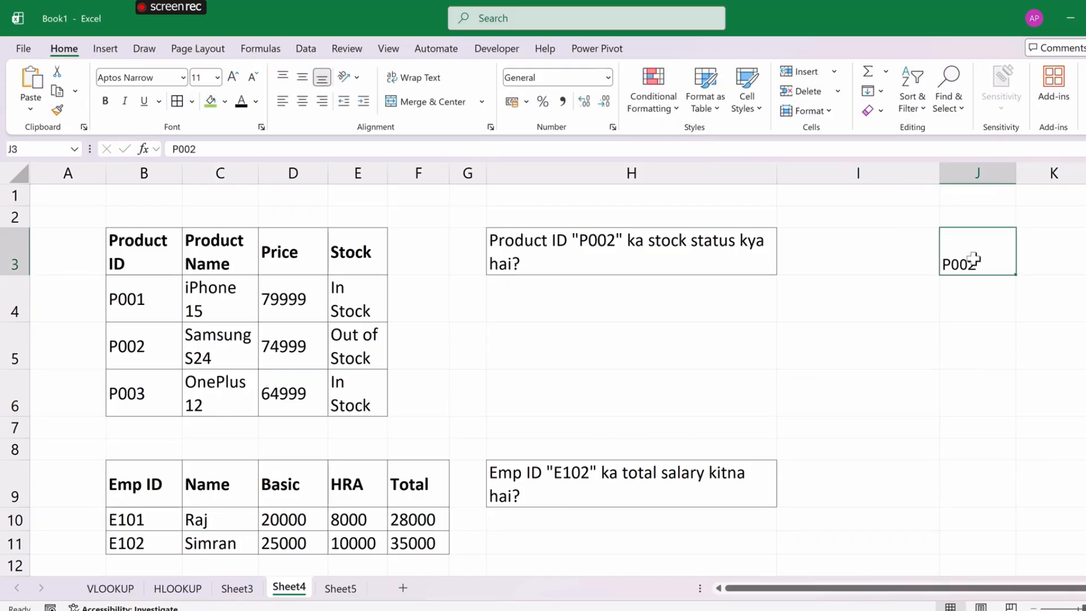
Enter =VLOOKUP(J3,B3:E6,4,FALSE) in I3 and check the result against the P002 row of the product table.
left_click(865, 256)
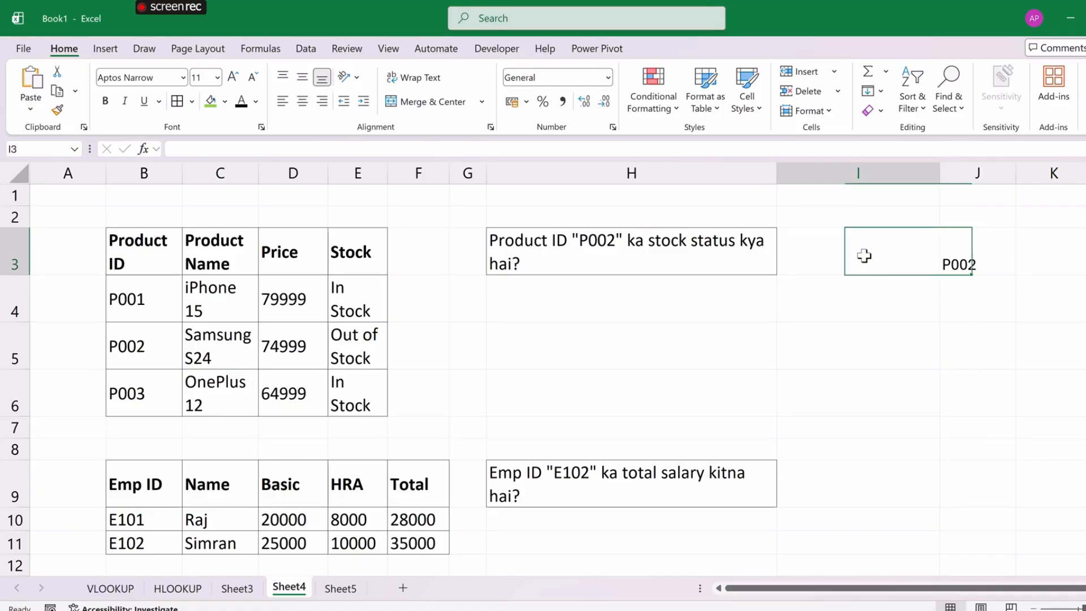
type("=vlo")
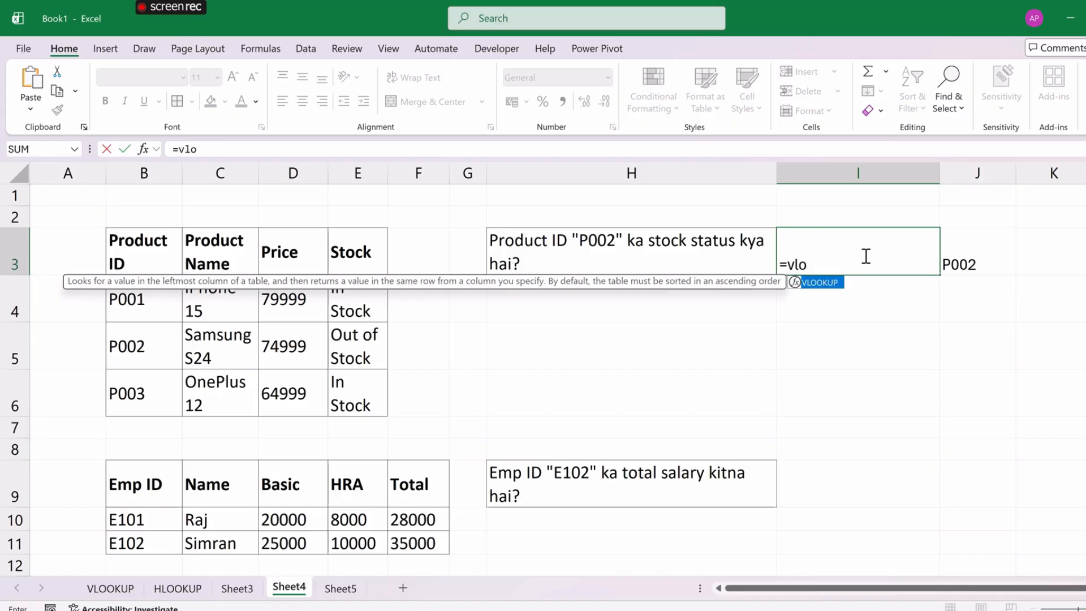
key("Tab")
left_click(954, 266)
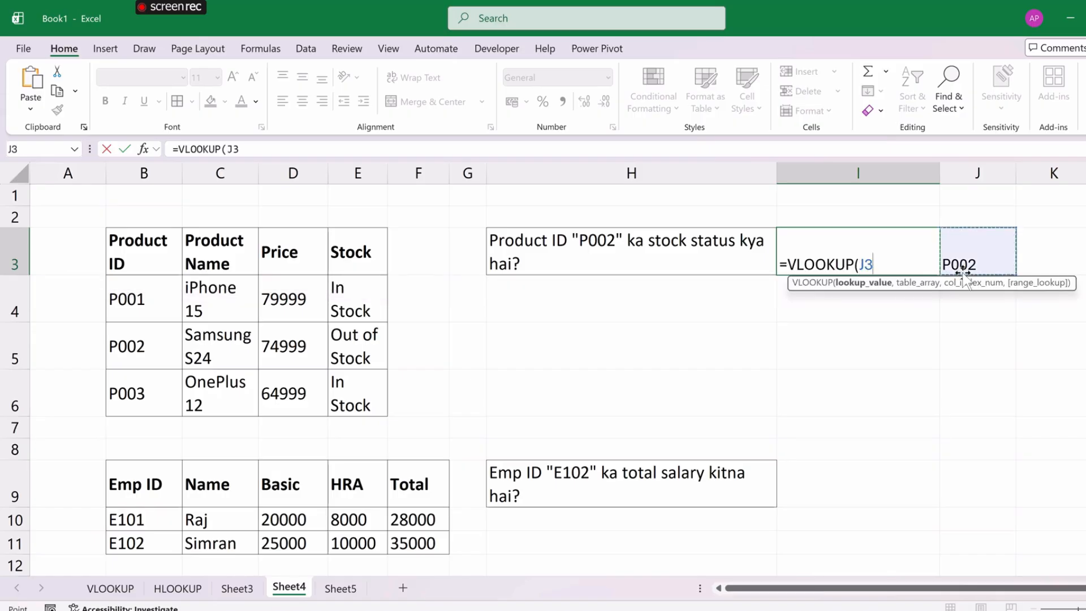
type(",")
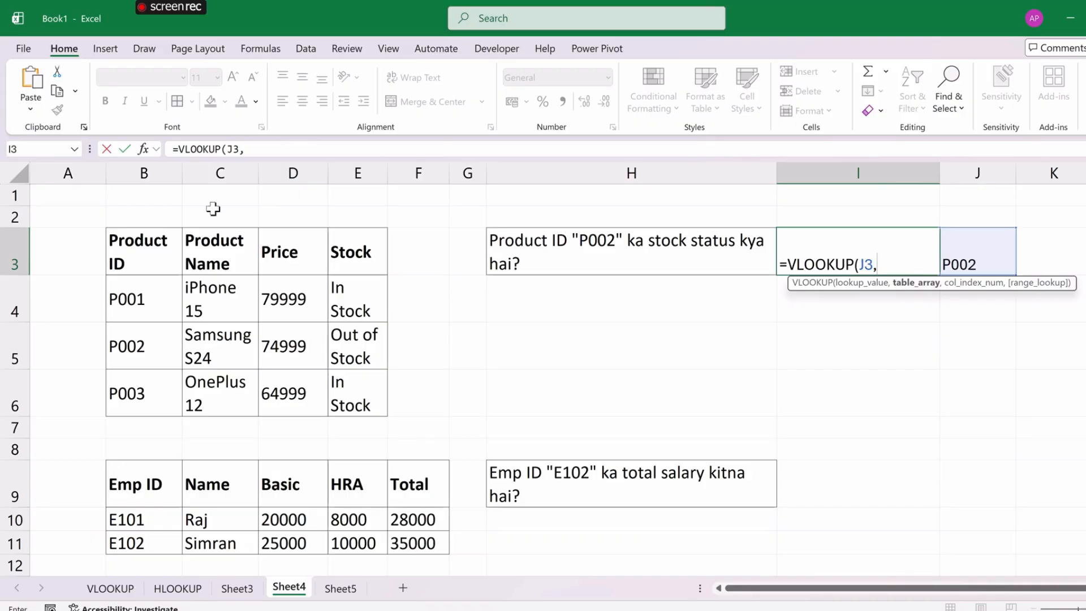
left_click_drag(135, 246, 356, 382)
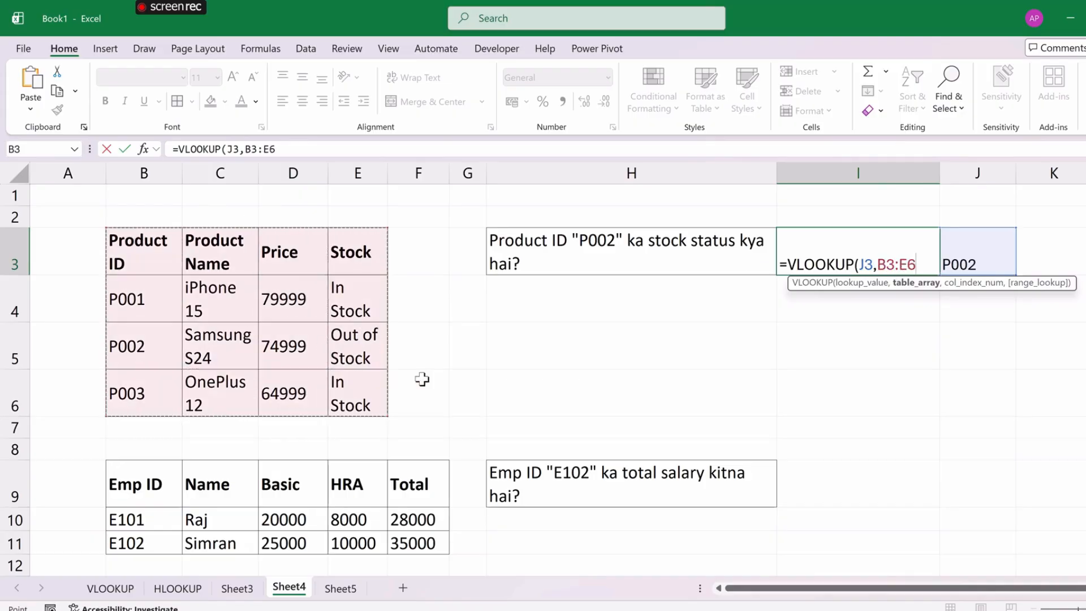
type(",")
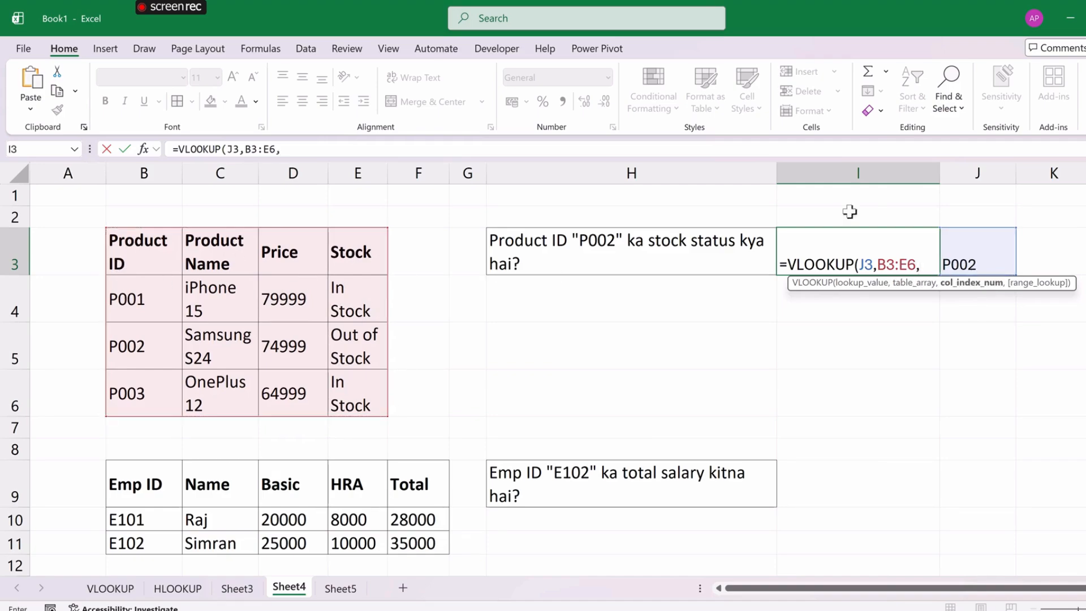
type("4,")
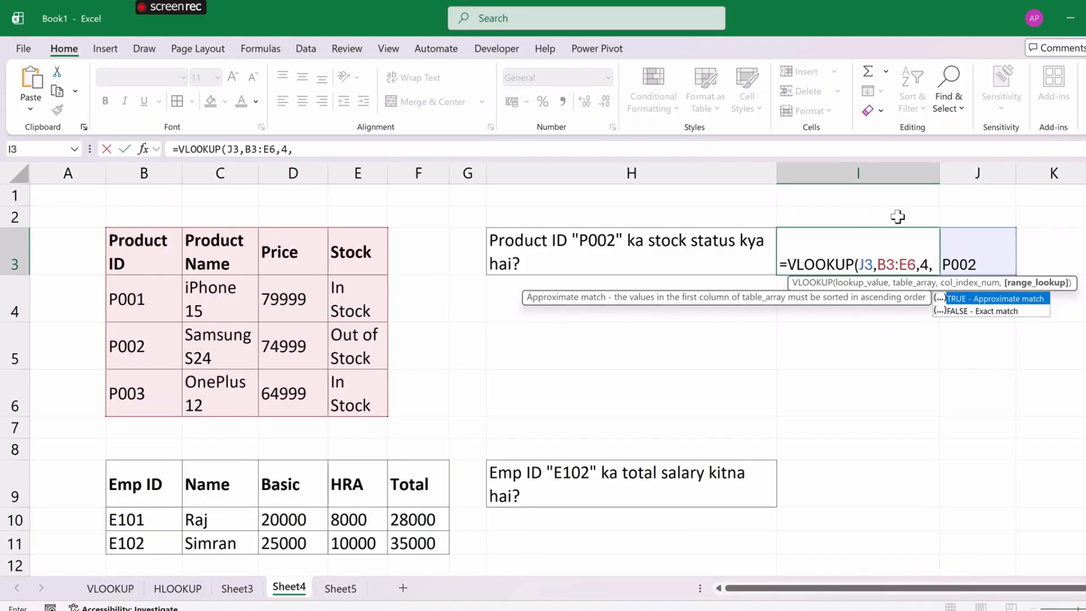
type("FALSE")
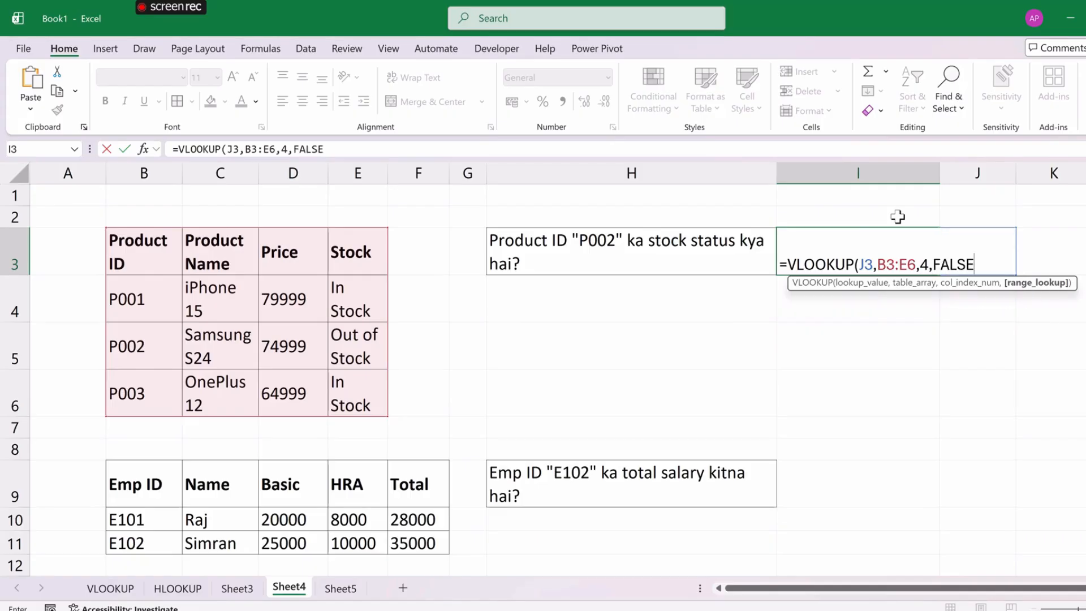
type(")")
key("Return")
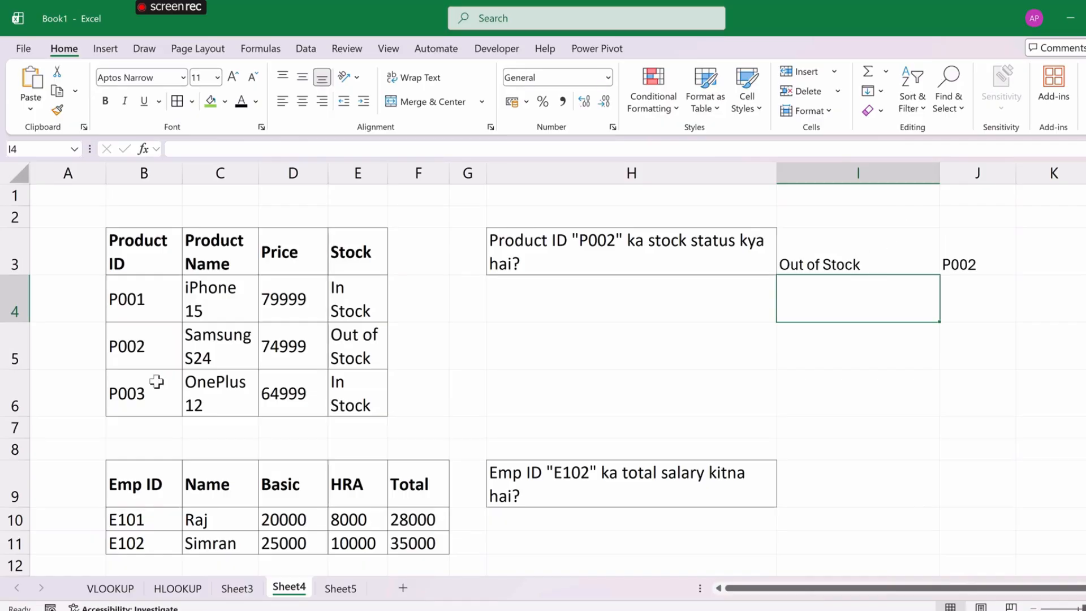
left_click(153, 365)
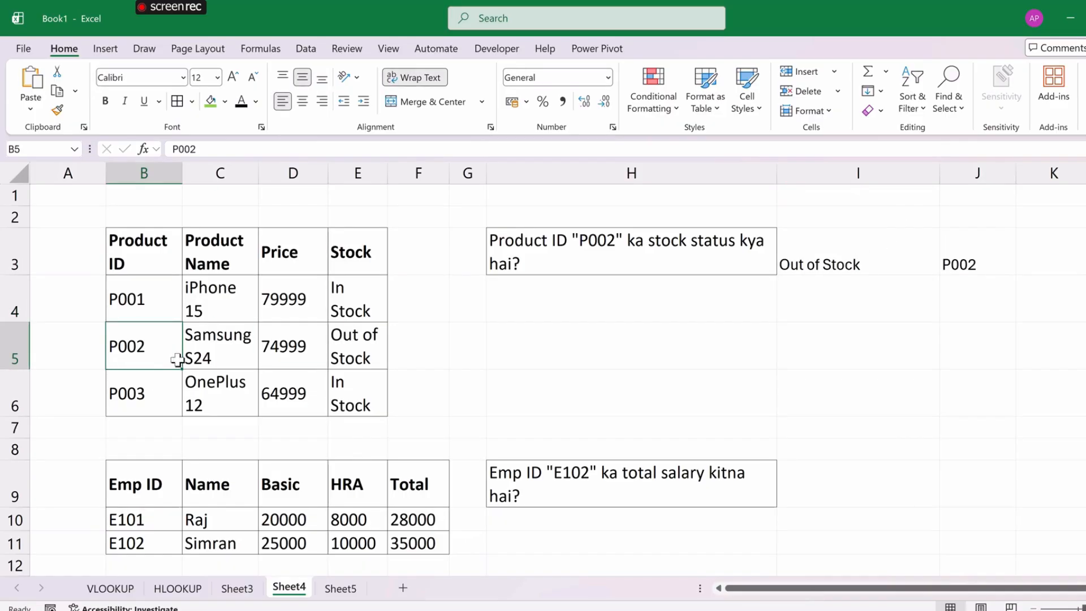
left_click(365, 362)
left_click(647, 345)
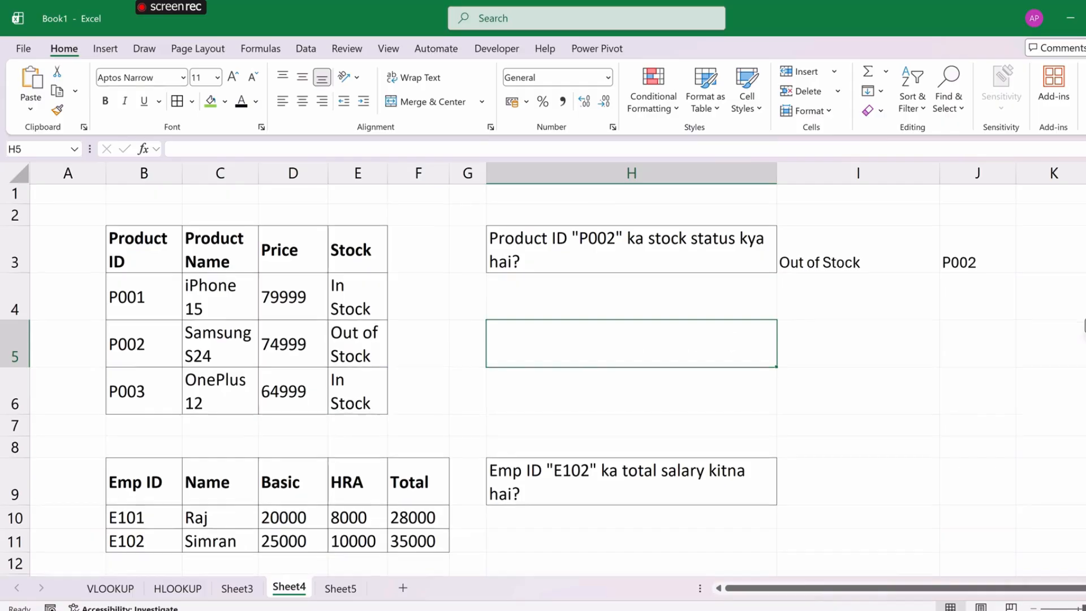
Enter =VLOOKUP("E102", B9:F11,5,FALSE) in I9 for the total salary question and check the result against the E102 row.
scroll(996, 383, "down", 3)
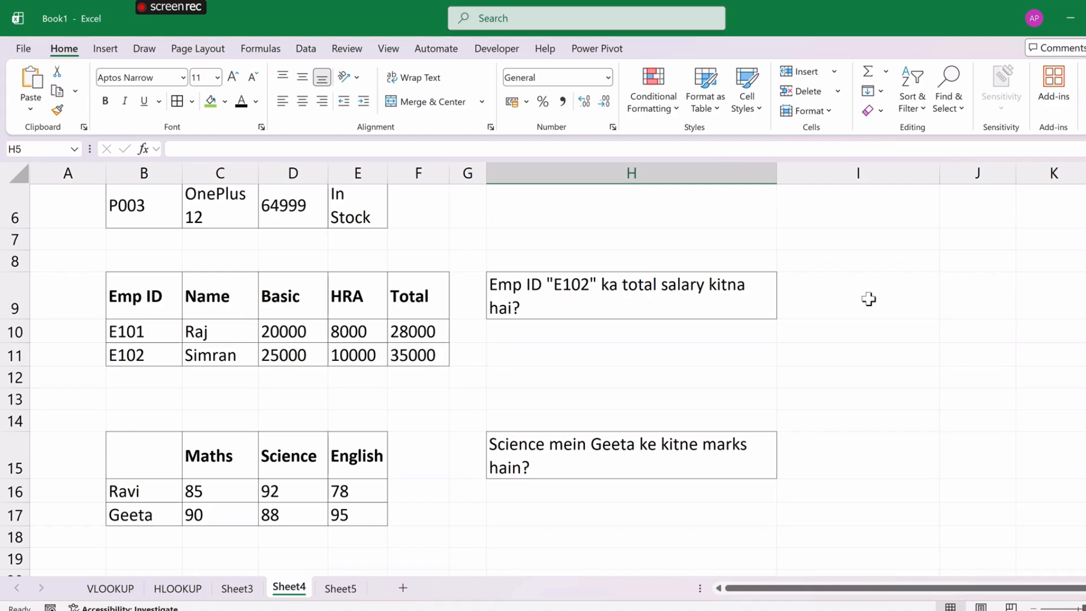
left_click(560, 283)
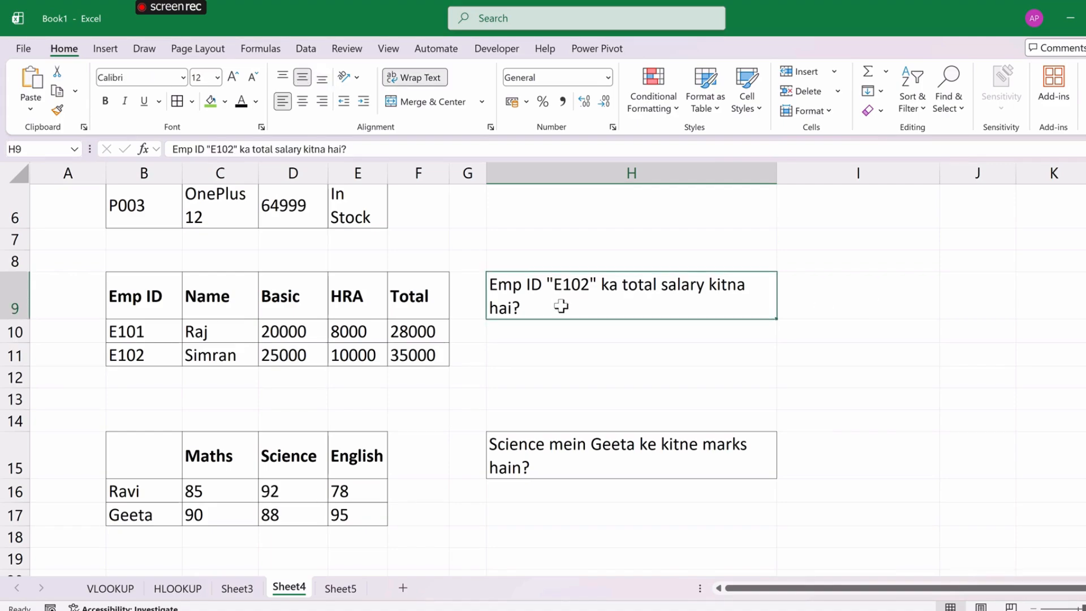
left_click(134, 357)
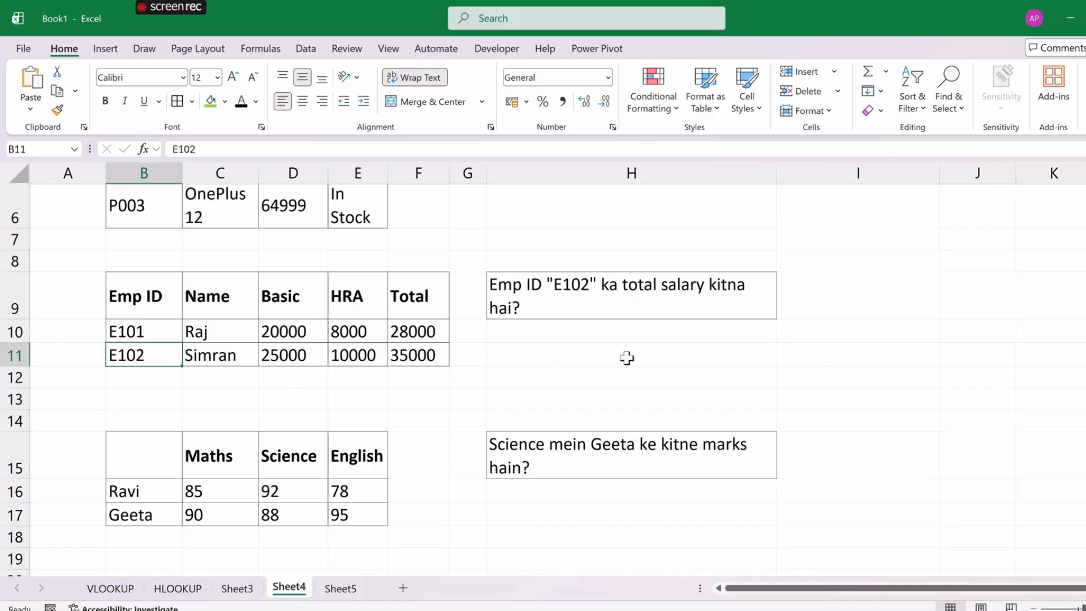
left_click(435, 357)
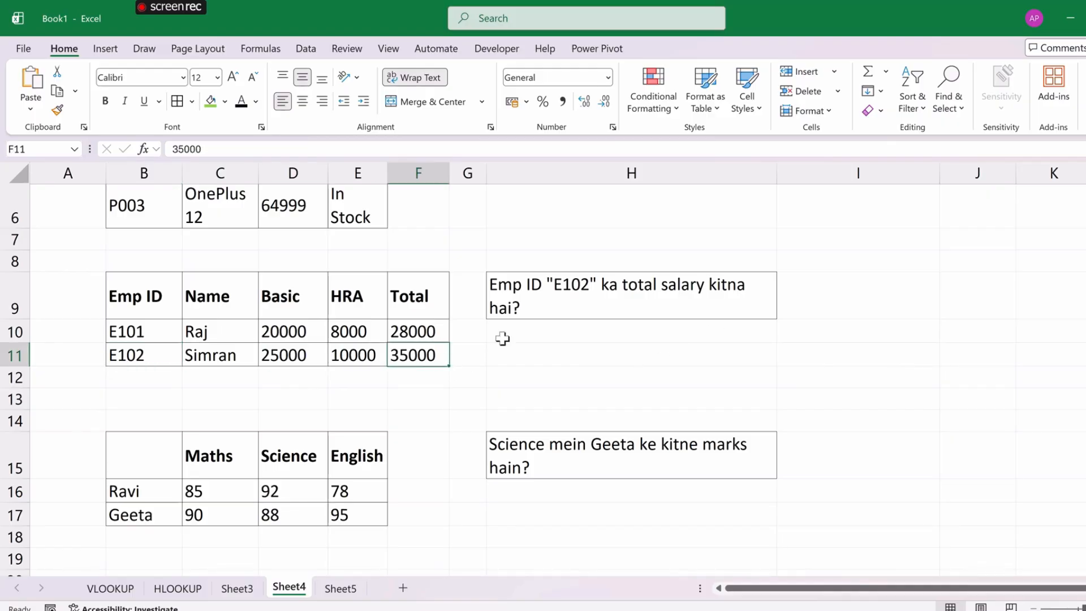
left_click(834, 290)
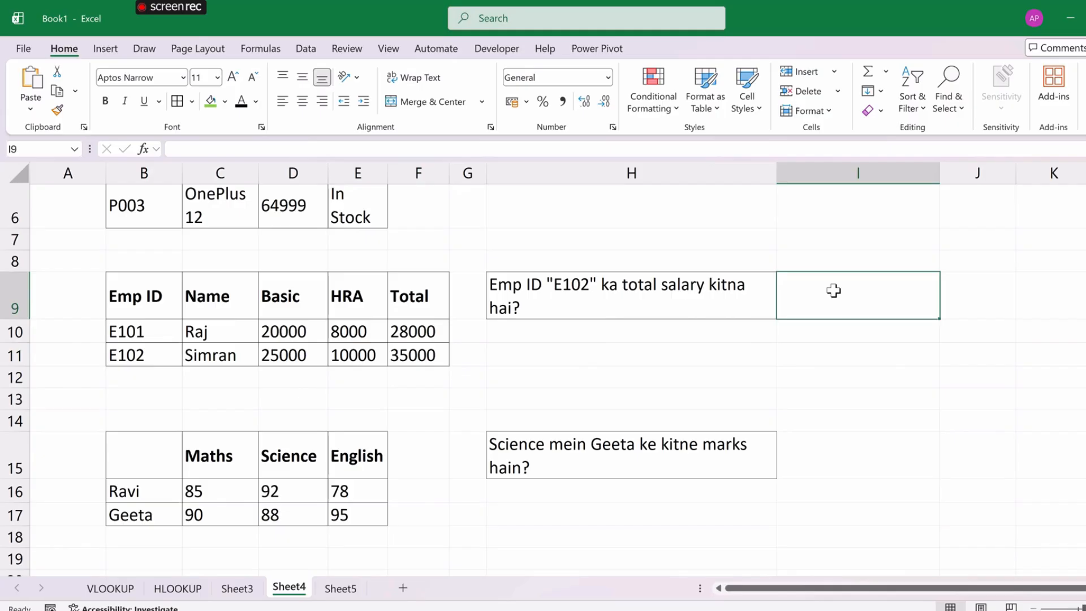
type("=v")
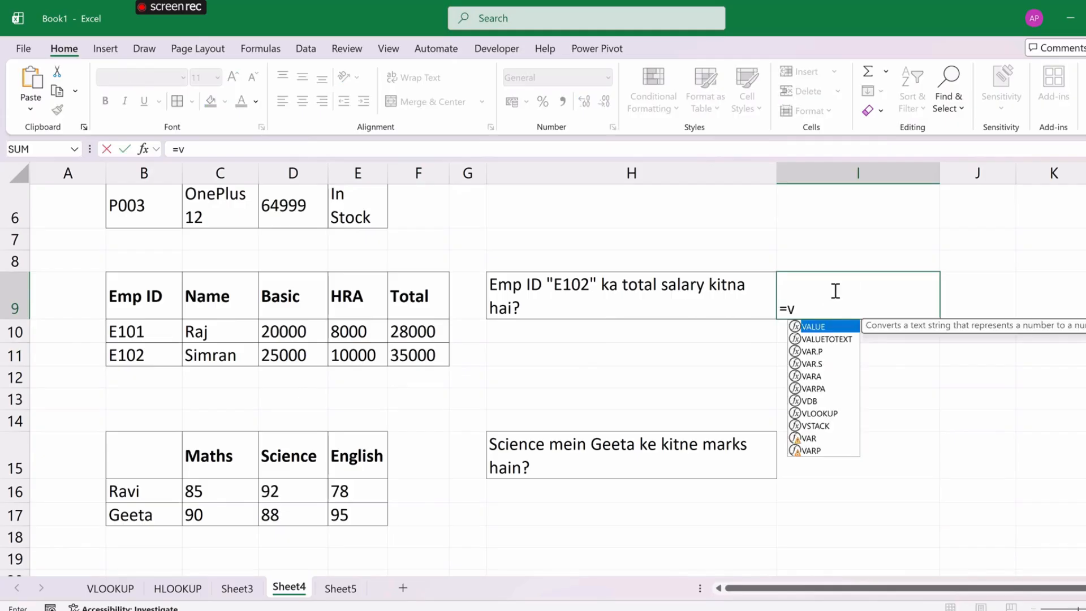
type("lo")
key("Tab")
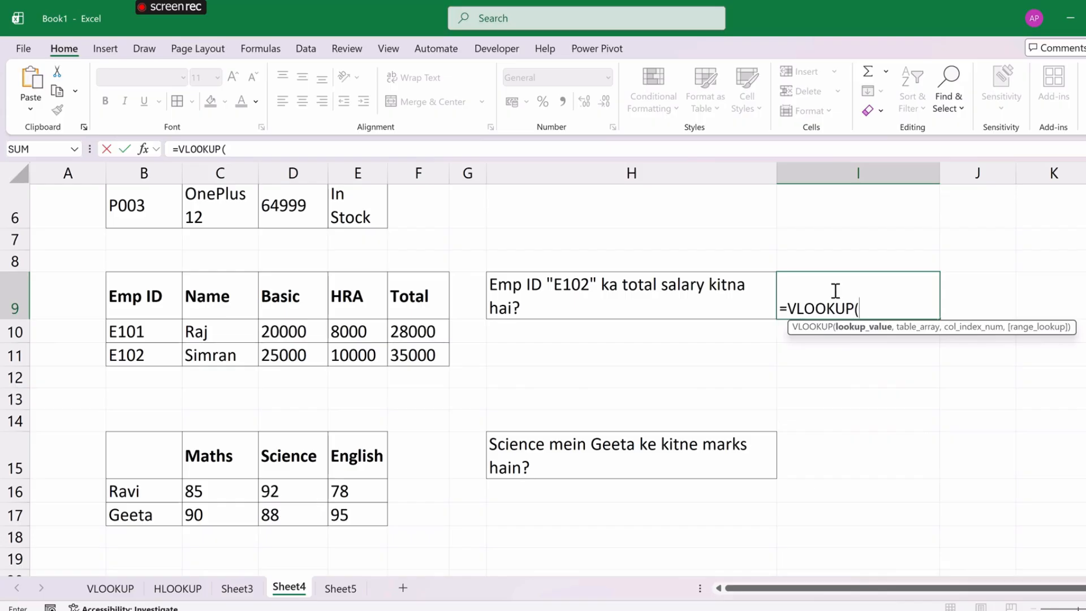
type("\"E102\",")
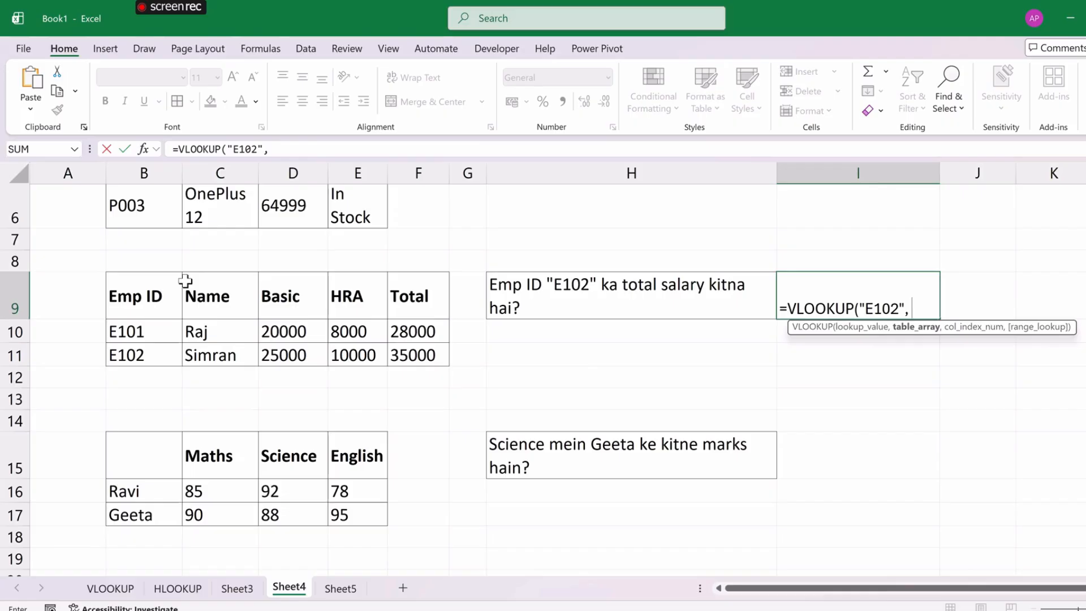
left_click_drag(149, 283, 408, 346)
type(",")
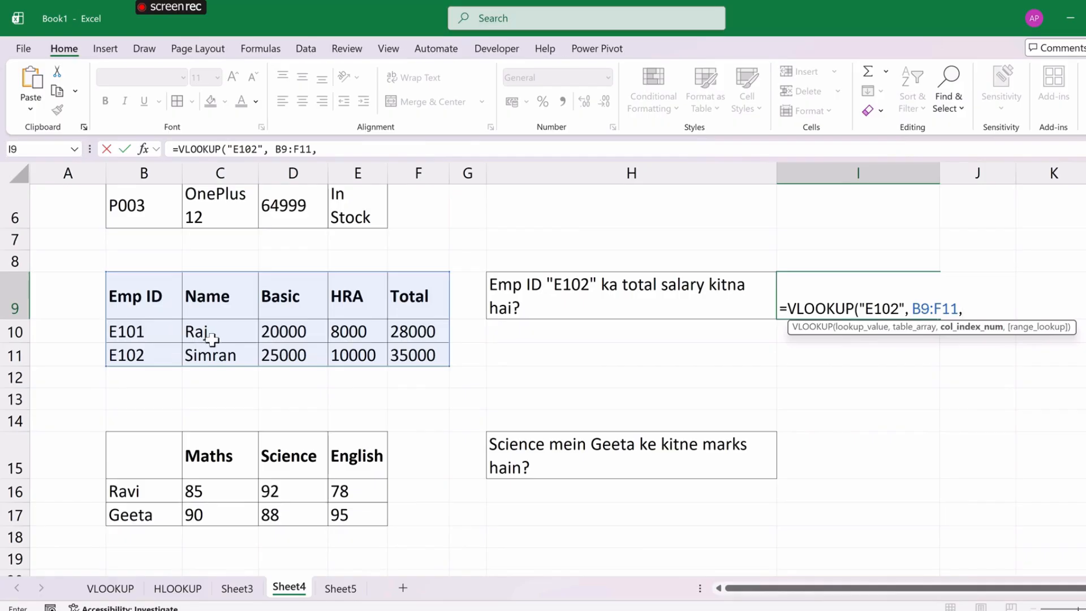
type("5,")
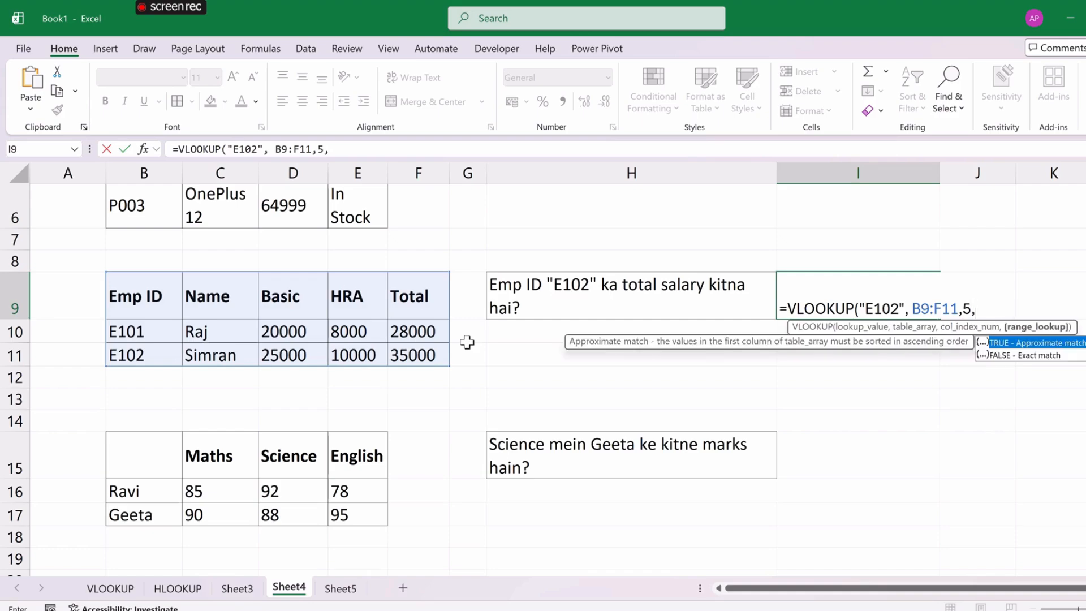
type("FALSE")
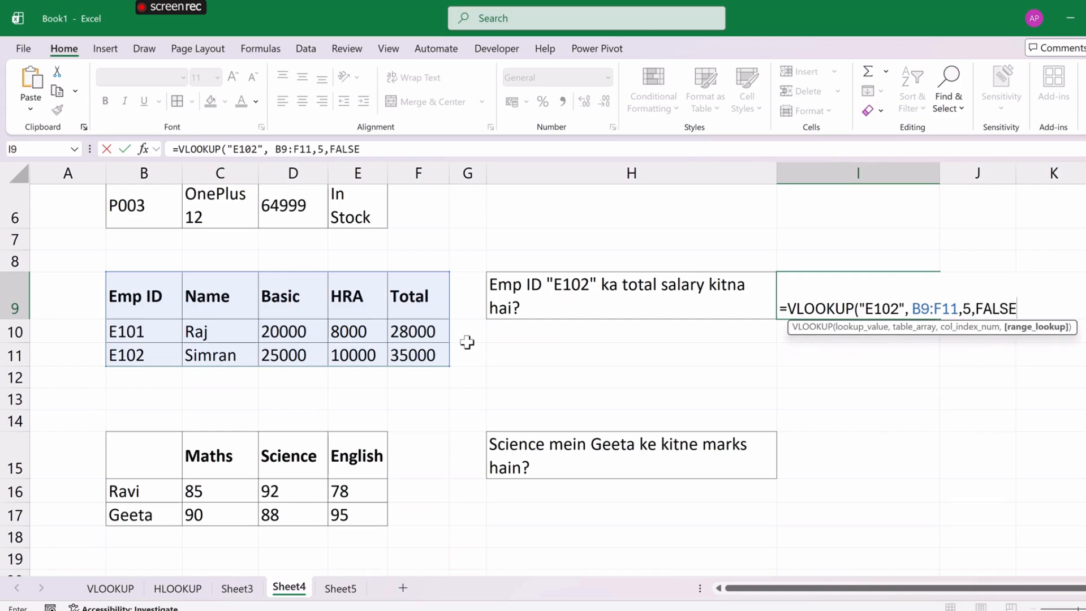
type(")")
key("Return")
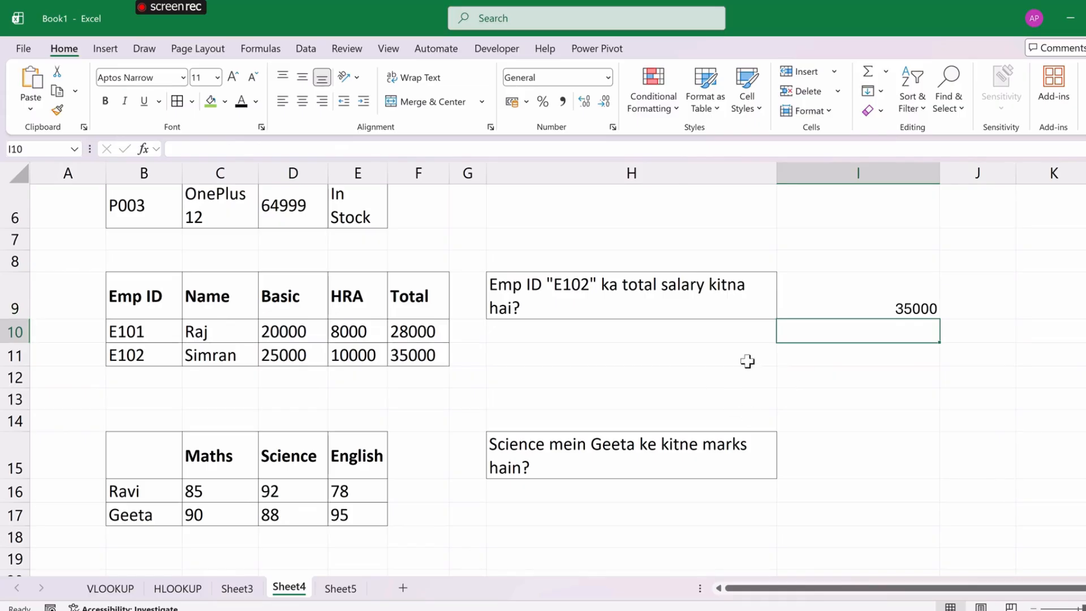
left_click(408, 369)
left_click(418, 355)
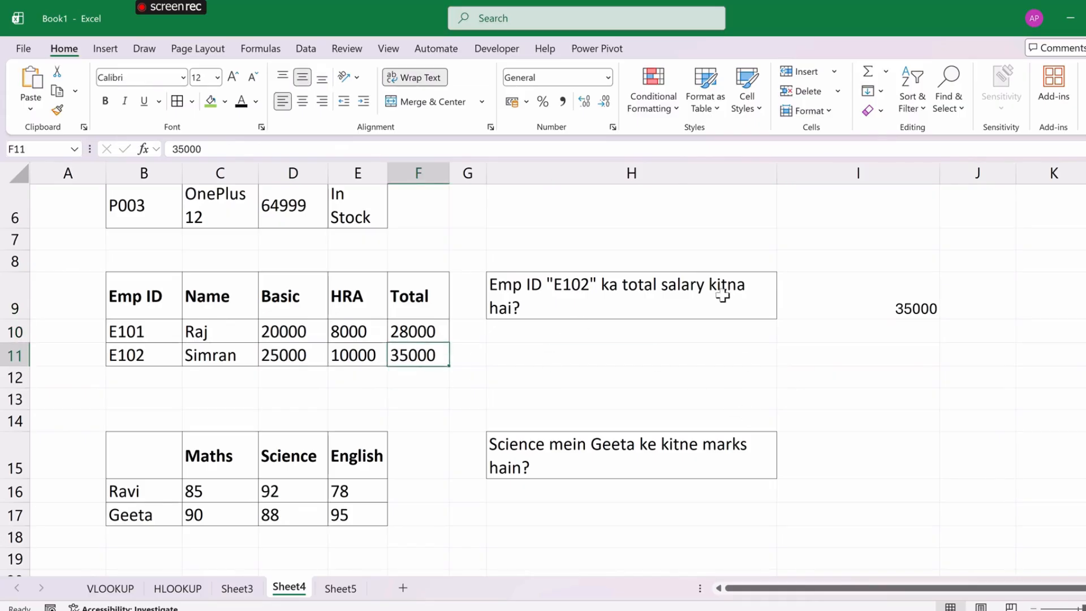
left_click(878, 296)
Enter =HLOOKUP("Science",B15:E17,3,FALSE) in I15 for the Science marks question and check the result against the marks table.
left_click(833, 453)
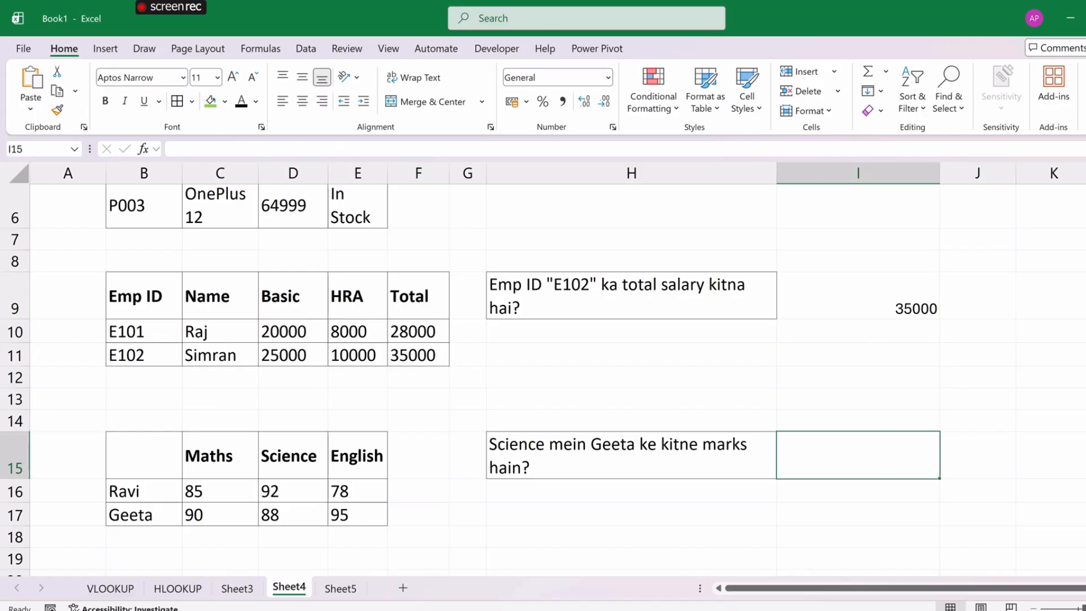
scroll(543, 380, "down", 1)
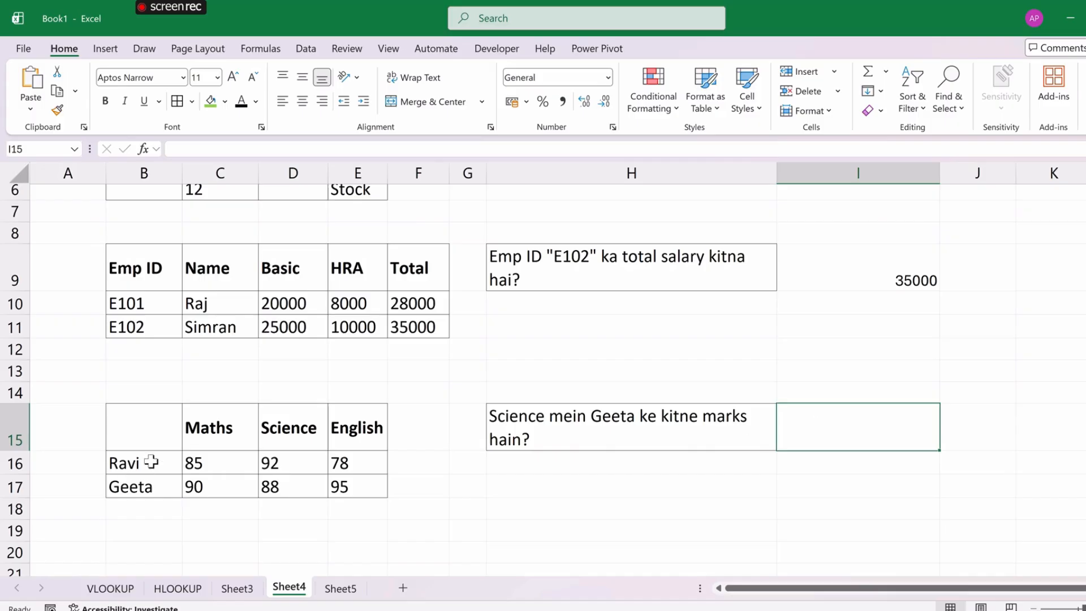
left_click_drag(191, 462, 340, 485)
left_click(830, 436)
type("=hlo")
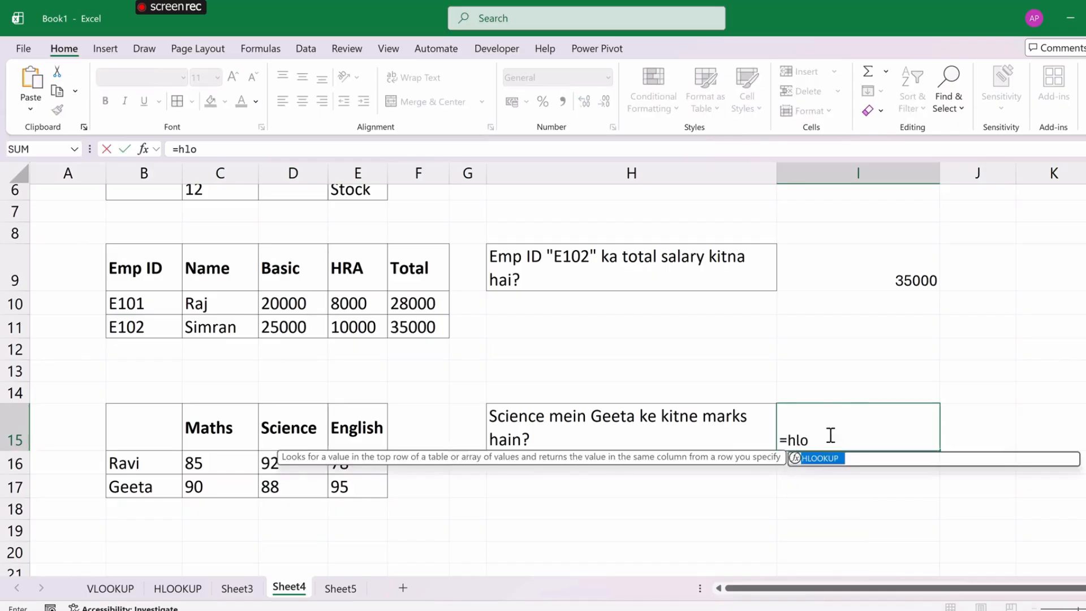
key("Tab")
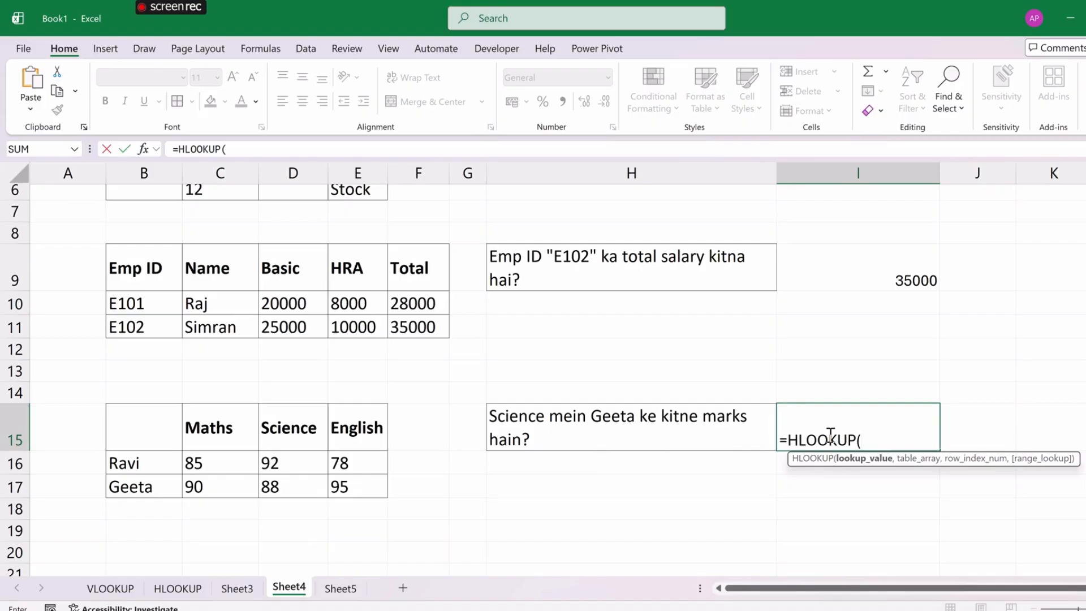
type("\"Science")
type(",")
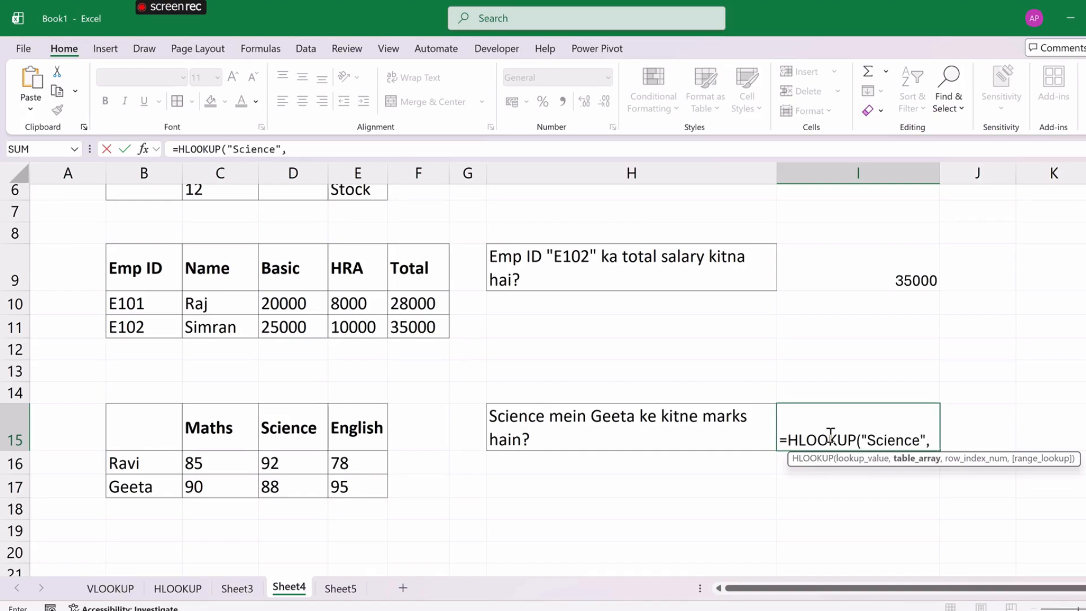
left_click(154, 431)
left_click_drag(154, 431, 351, 485)
type(",")
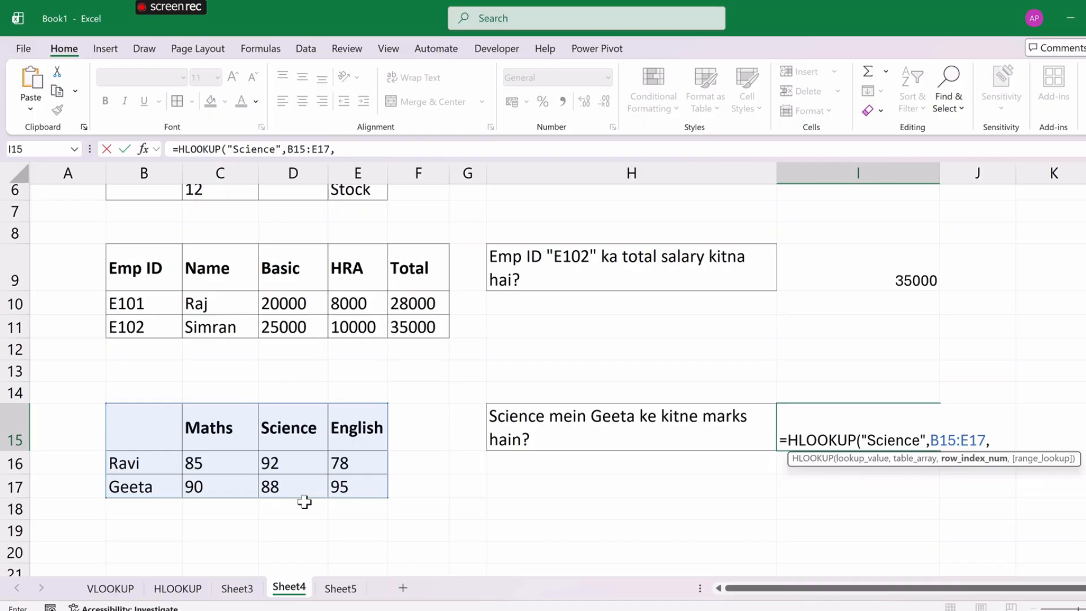
type("3,fa")
key("Tab")
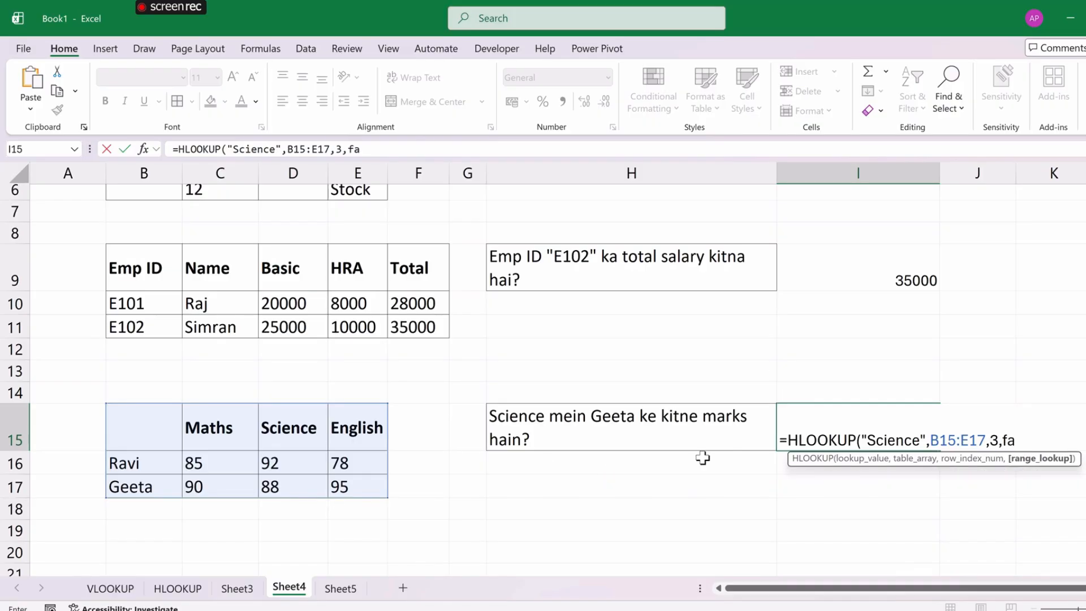
type(")")
key("Return")
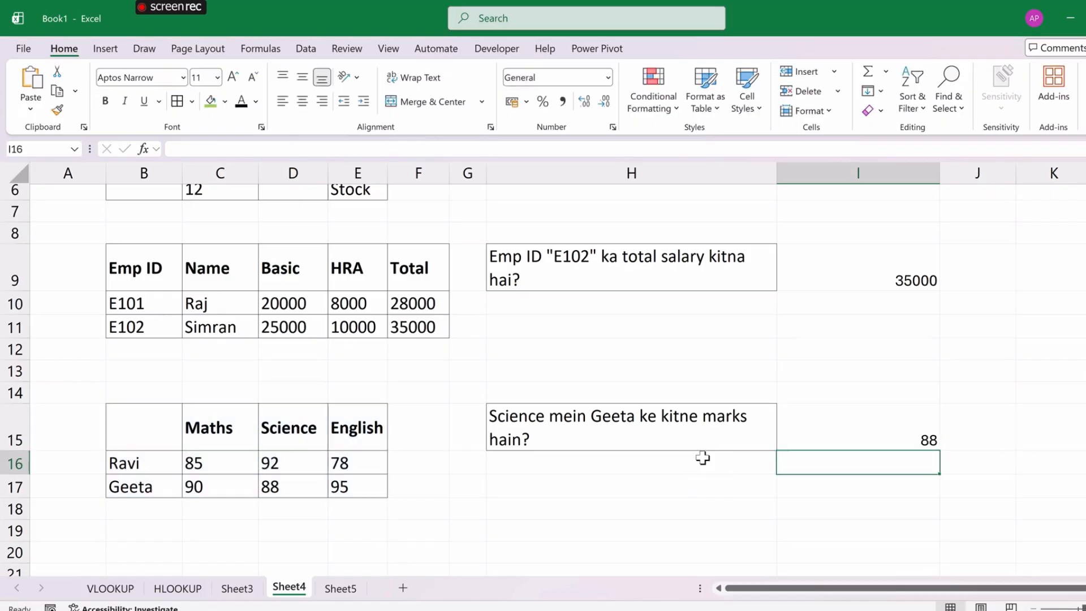
left_click(299, 492)
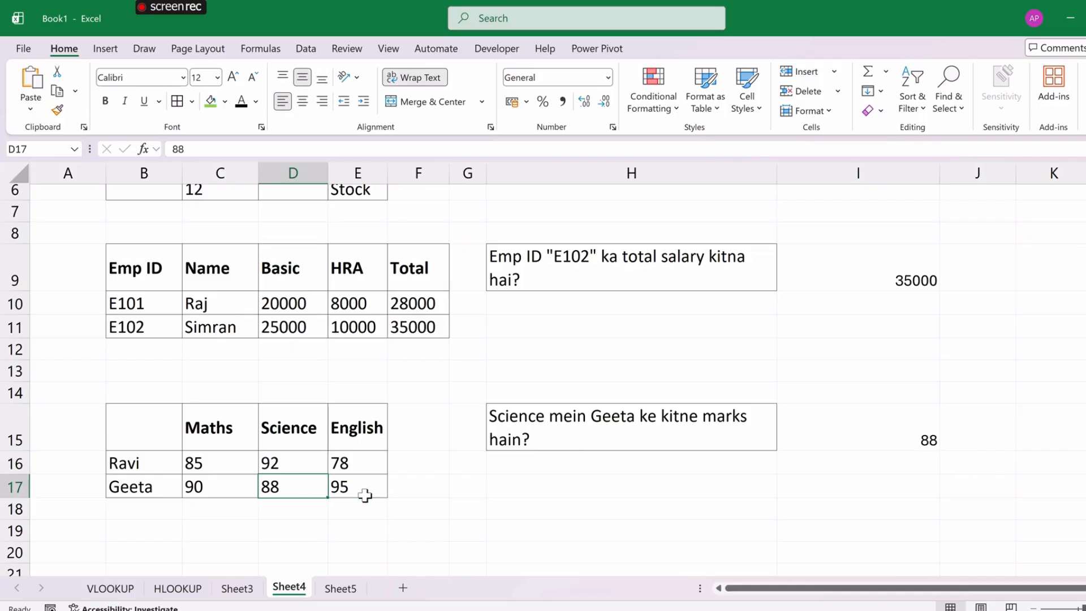
left_click(649, 527)
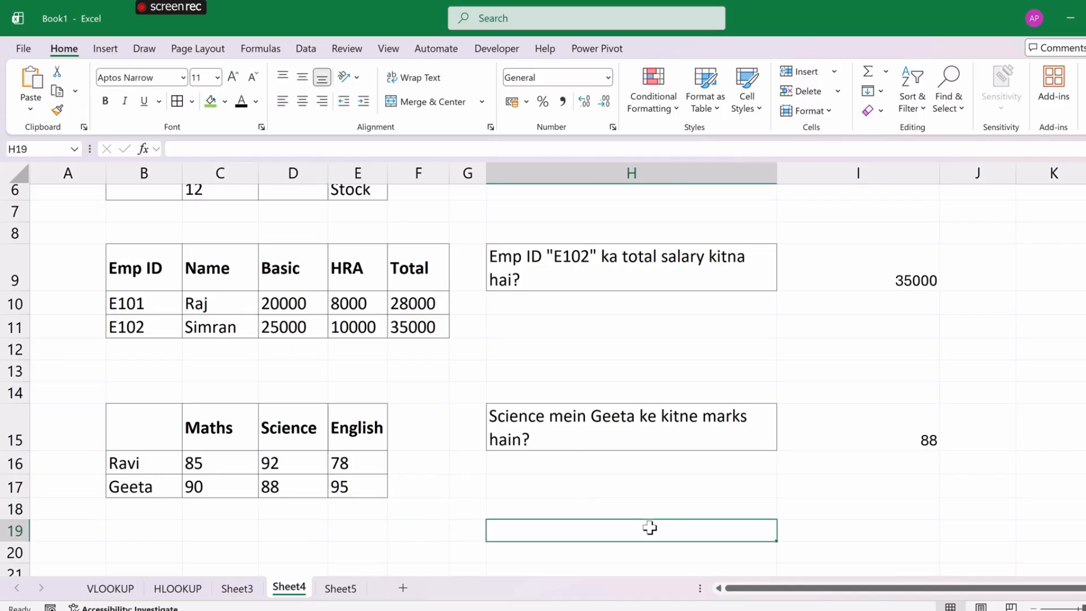
Switch to Sheet5 and try to change header D12 of the green table to BK001.
key("ctrl+Page_Down")
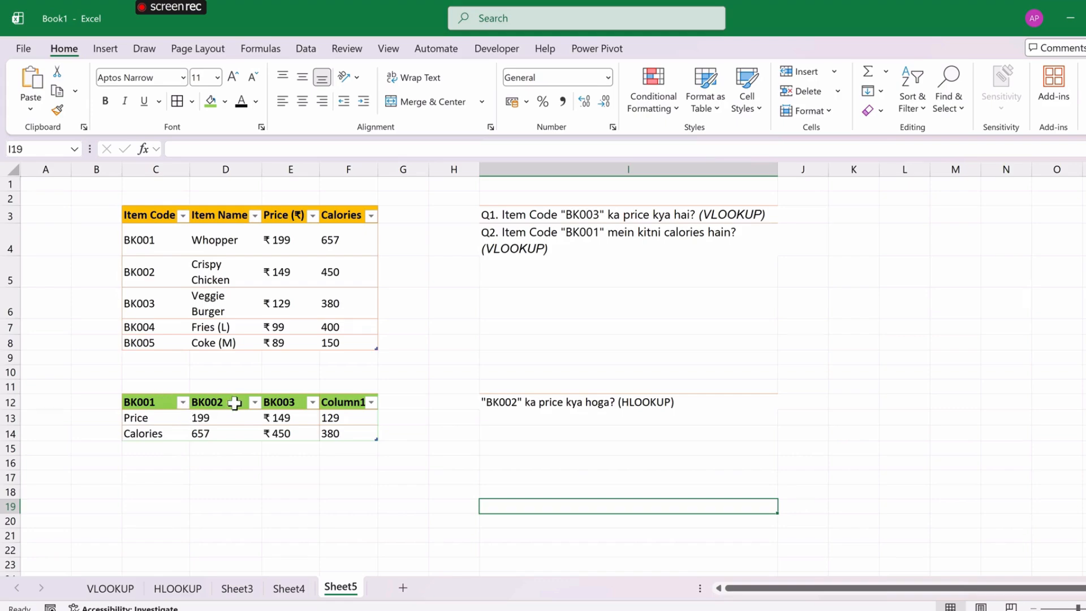
left_click(298, 403)
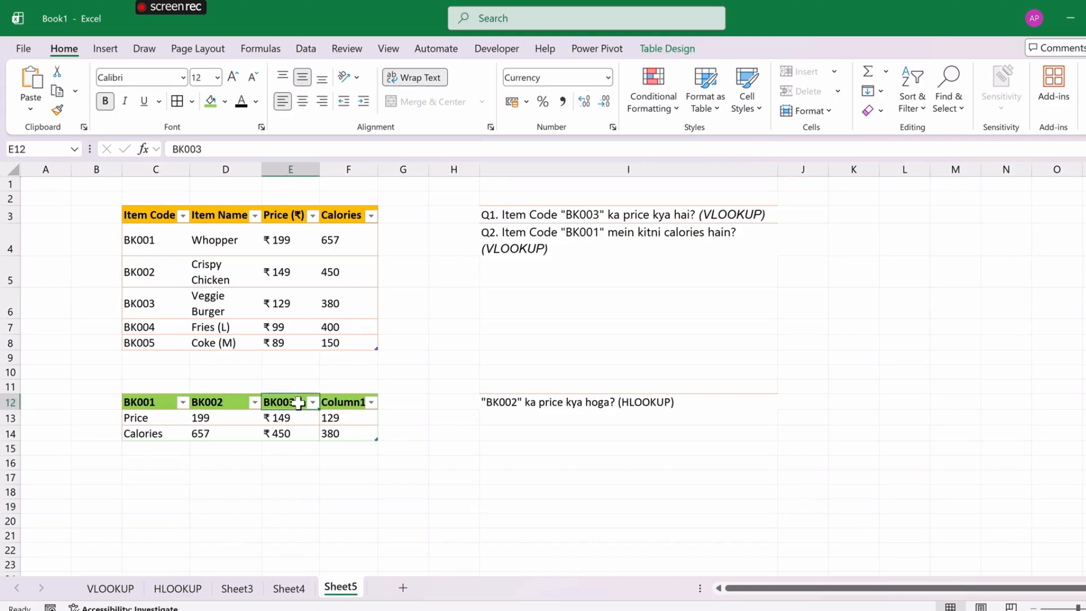
left_click(514, 448)
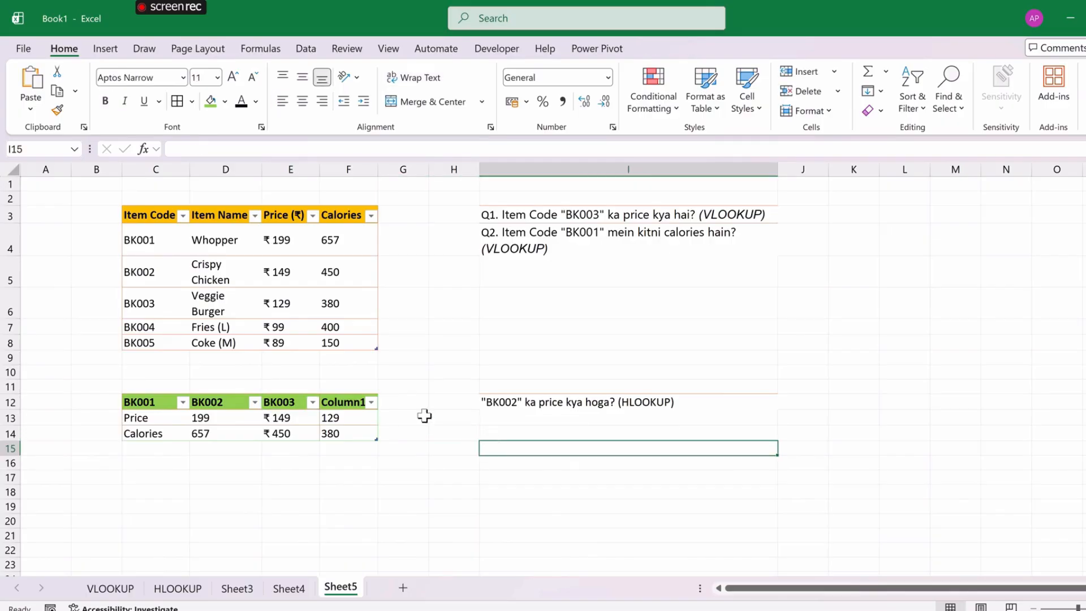
scroll(260, 446, "up", 2)
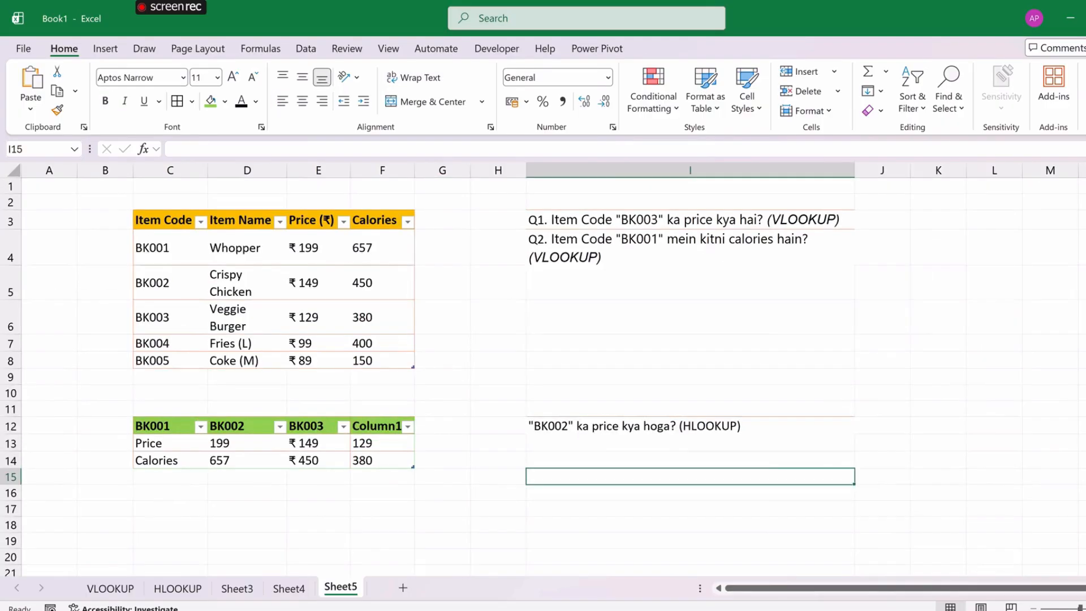
left_click(259, 447)
double_click(260, 446)
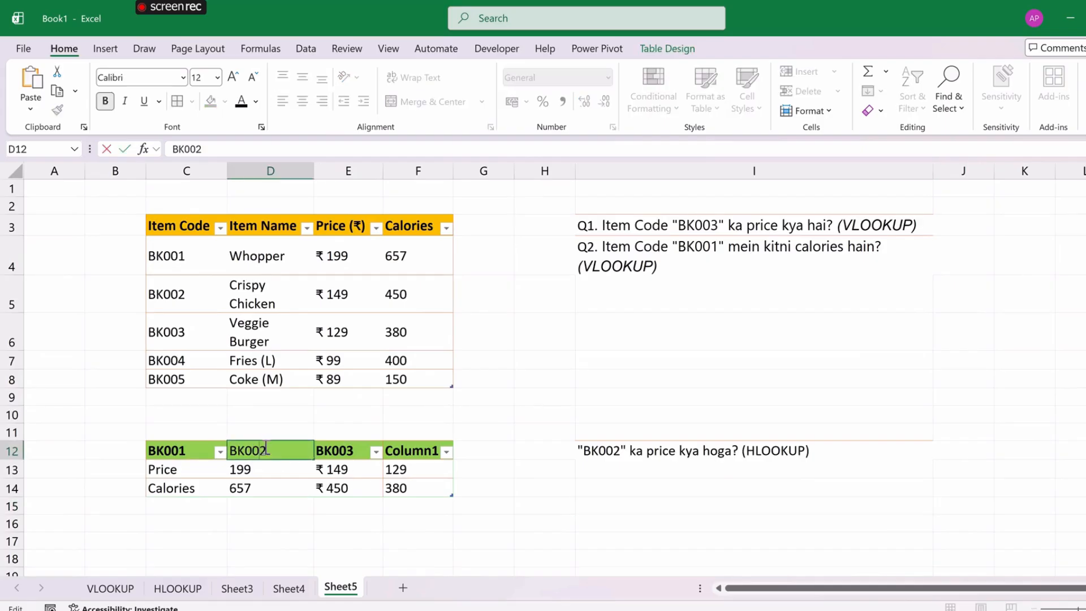
key("BackSpace")
type("1")
left_click(361, 455)
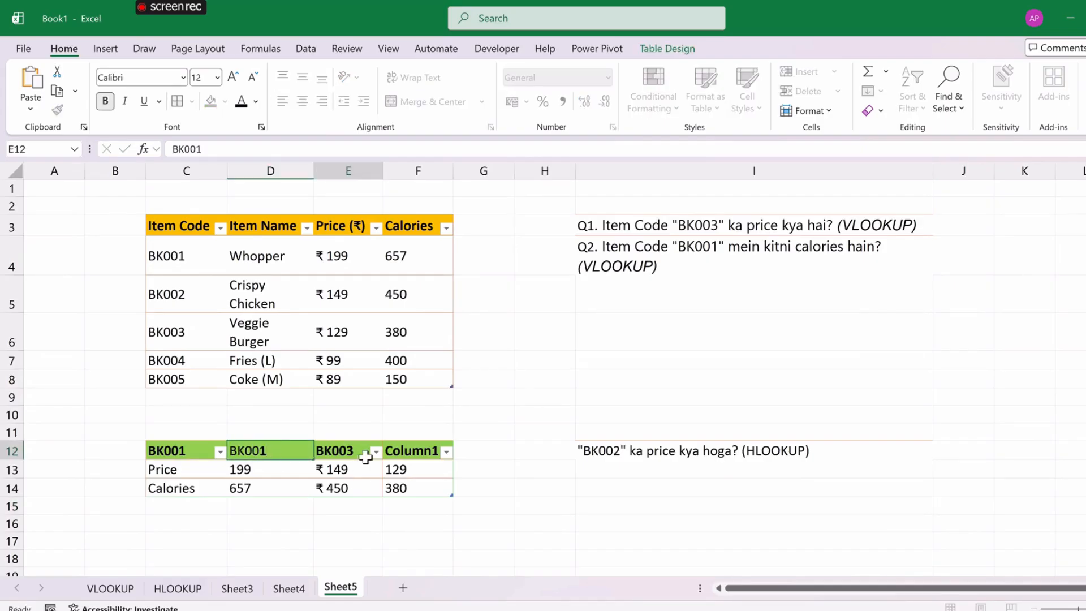
Change header E12 of the green table to BK002.
double_click(361, 456)
key("BackSpace")
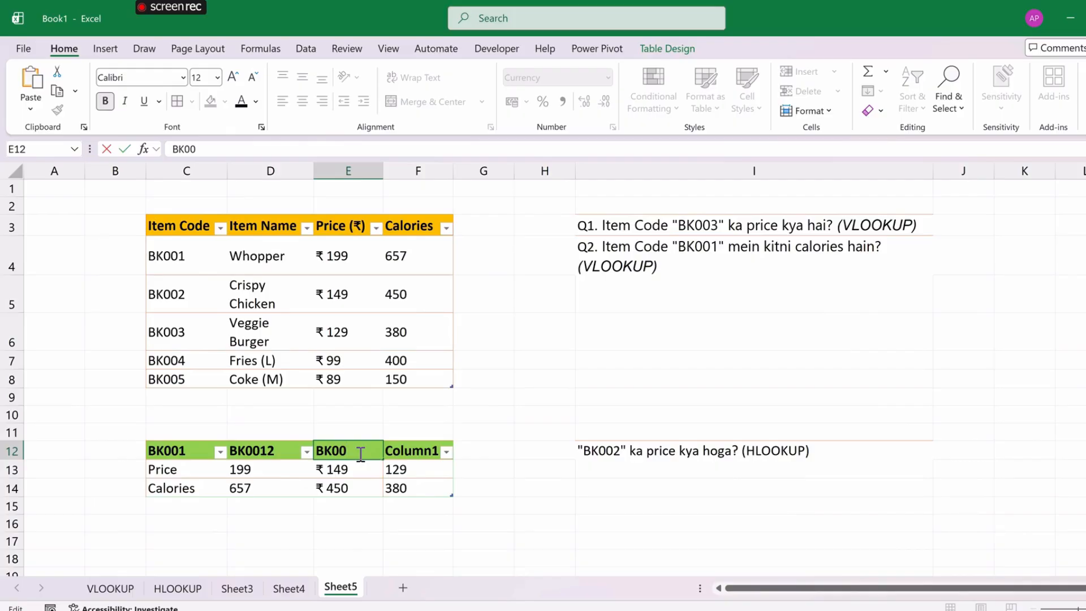
type("2")
key("Return")
left_click(262, 450)
double_click(273, 451)
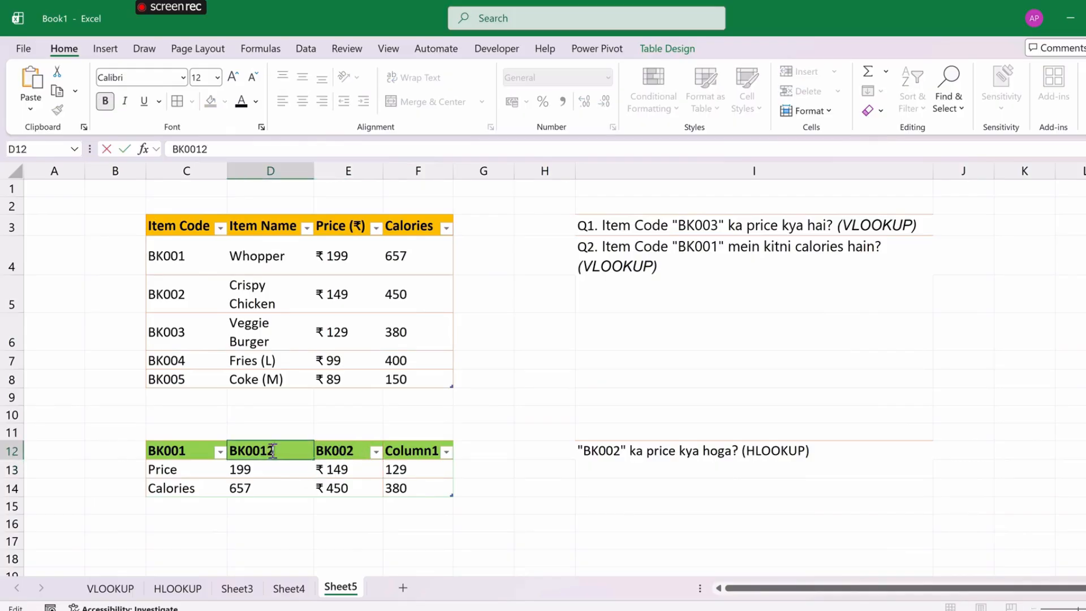
key("Return")
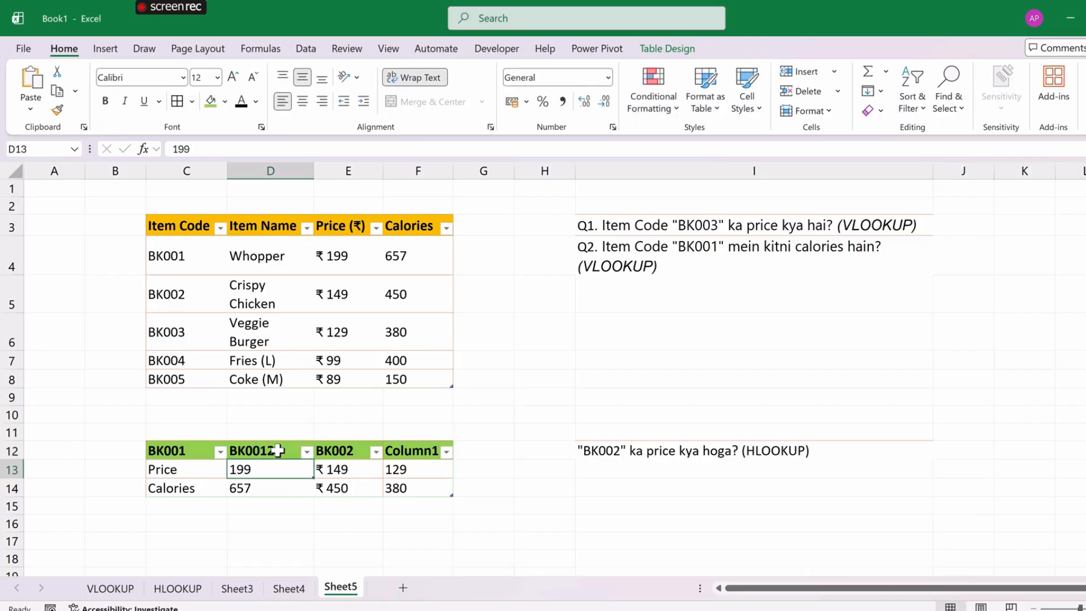
Replace header F12 of the green table with BK003.
left_click(411, 451)
double_click(413, 451)
double_click(413, 451)
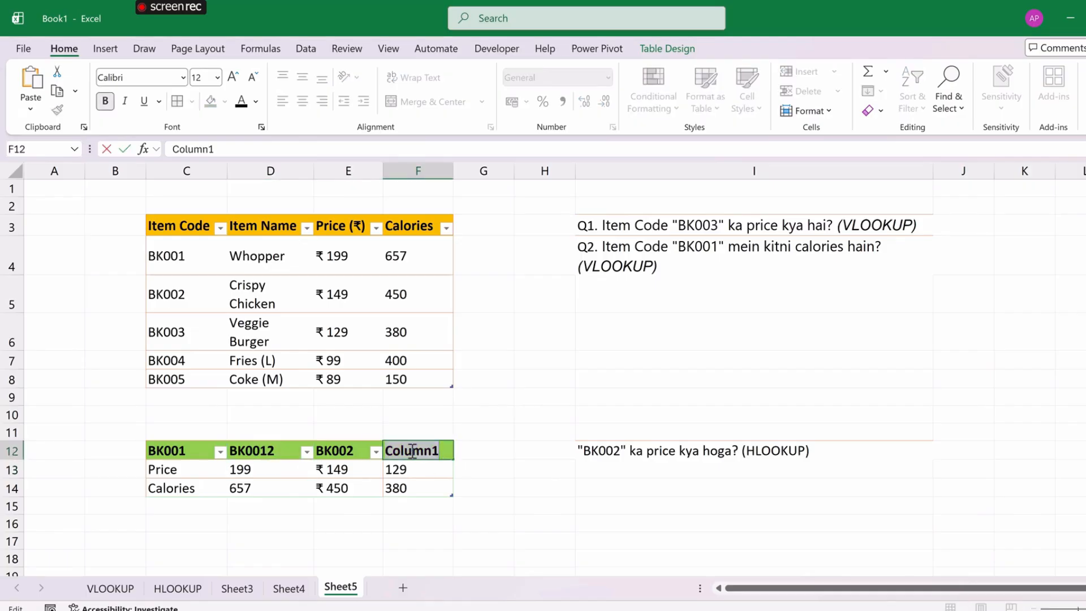
type("K")
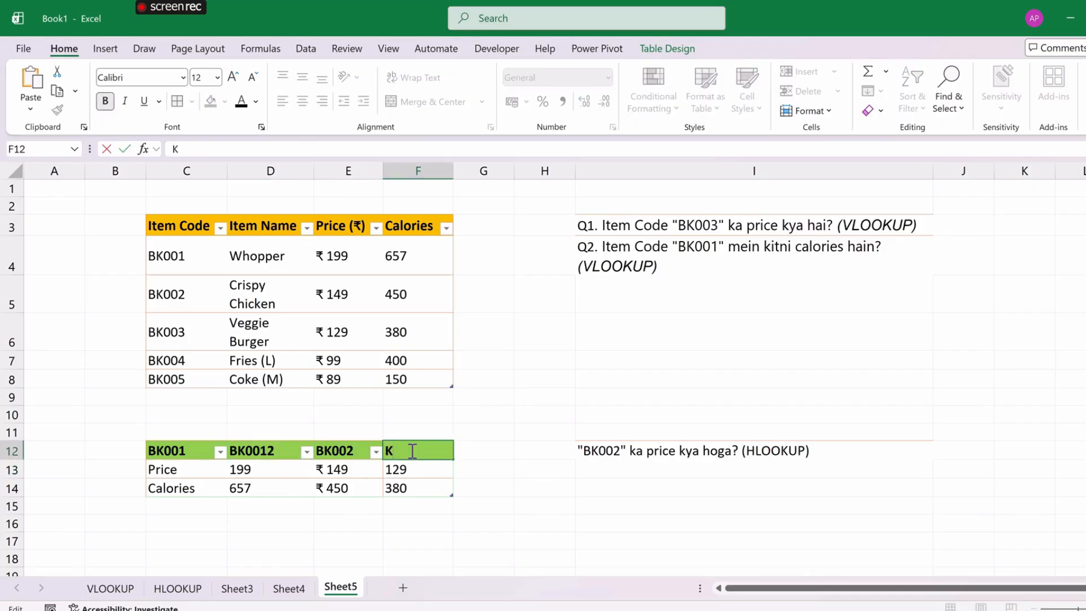
key("BackSpace")
type("BK003")
Clear header C12 of the green table and change header D12 to BK001.
left_click(180, 450)
key("BackSpace")
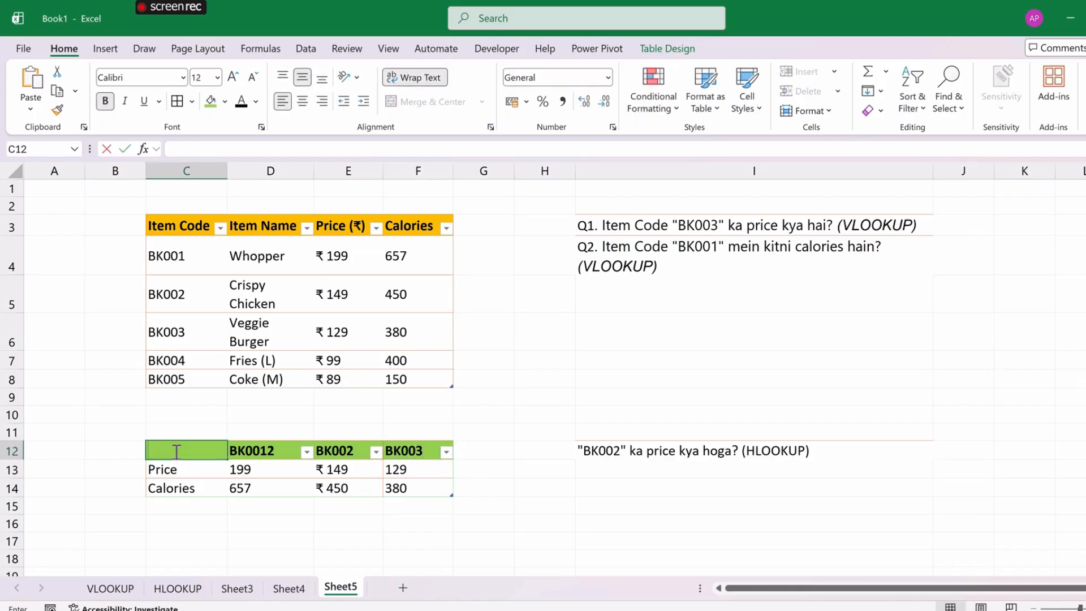
left_click(272, 448)
left_click(748, 452)
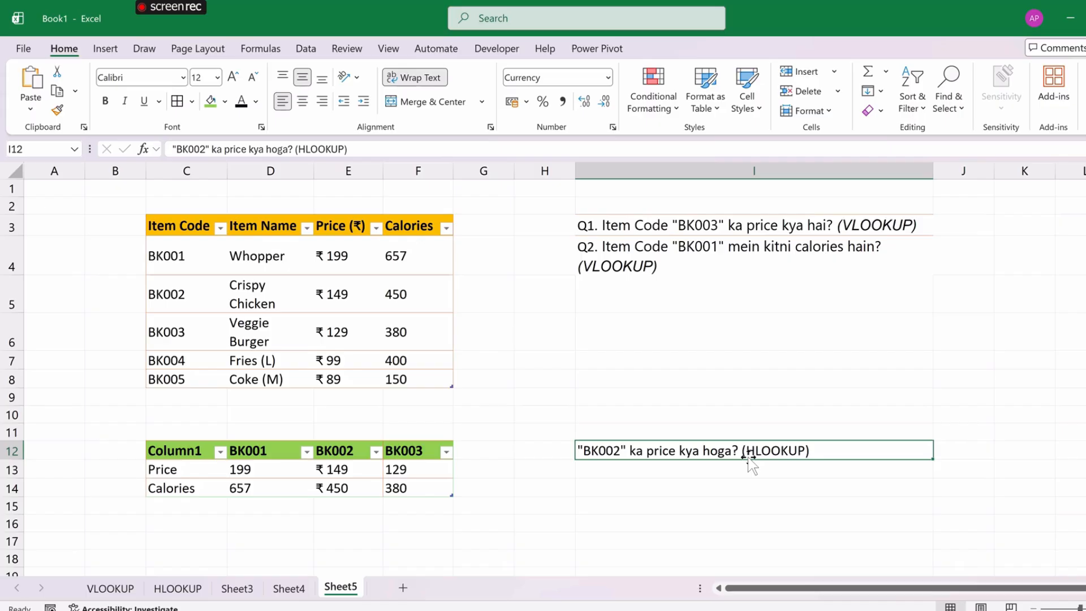
Switch to the VLOOKUP sheet and examine the employee name question in H3 against ID range B3:B7 and name range C3:C7.
left_click(111, 588)
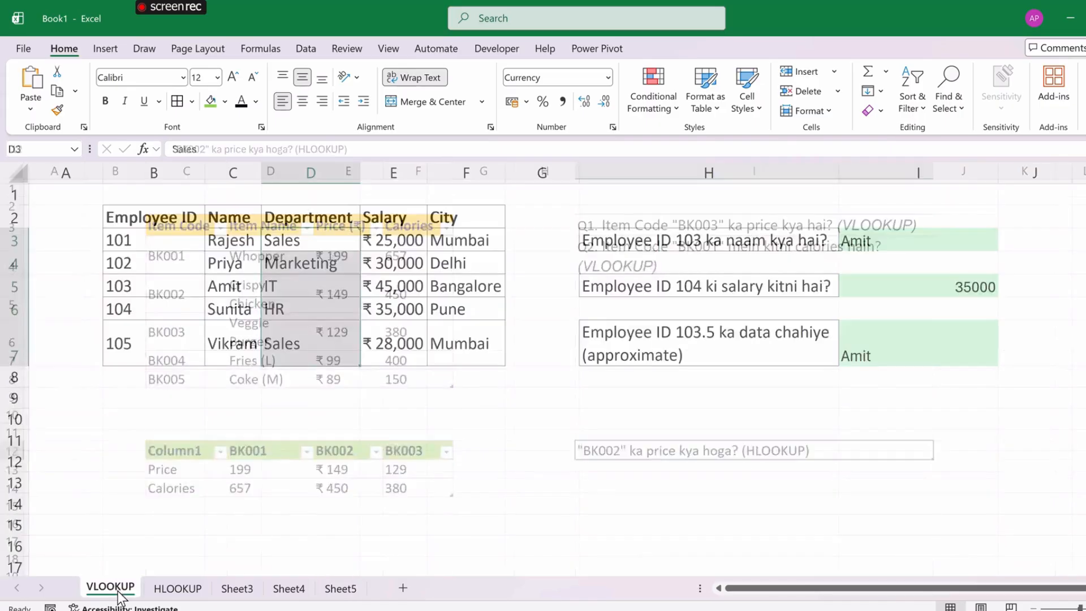
left_click(681, 509)
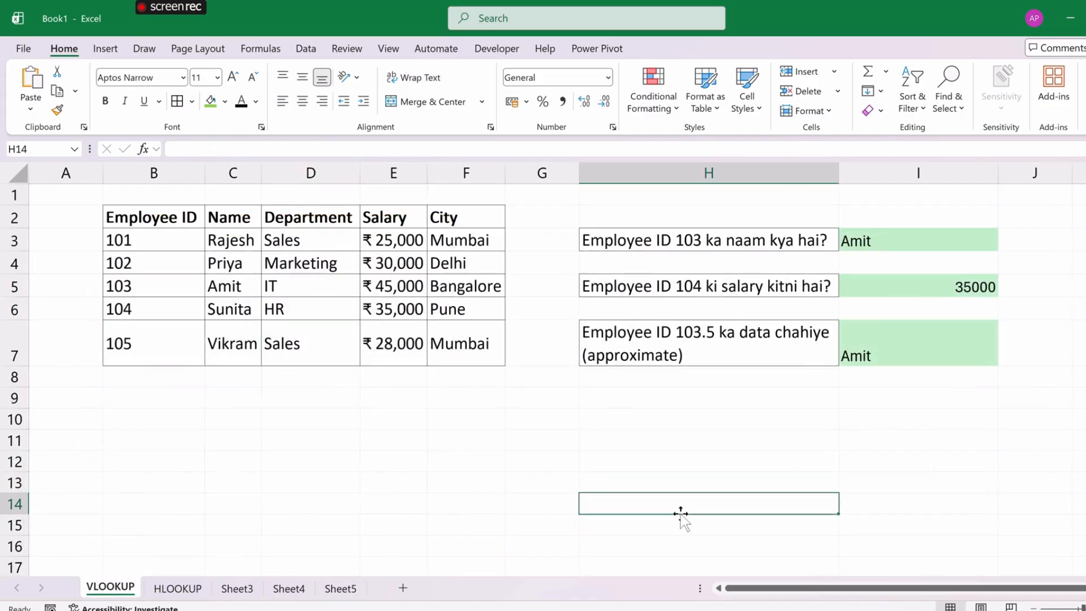
left_click(670, 243)
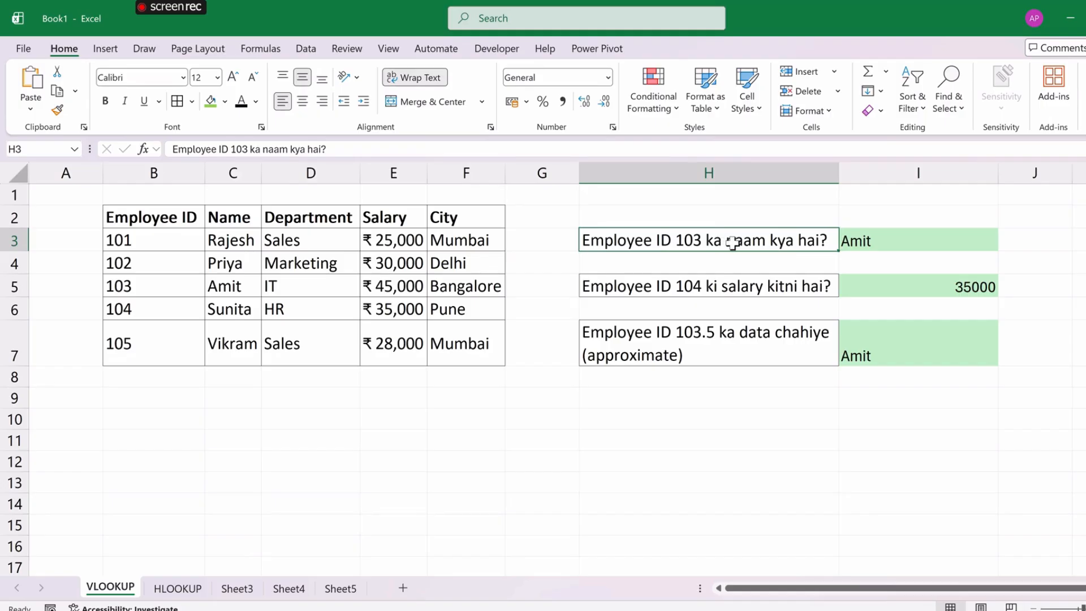
left_click_drag(157, 241, 162, 348)
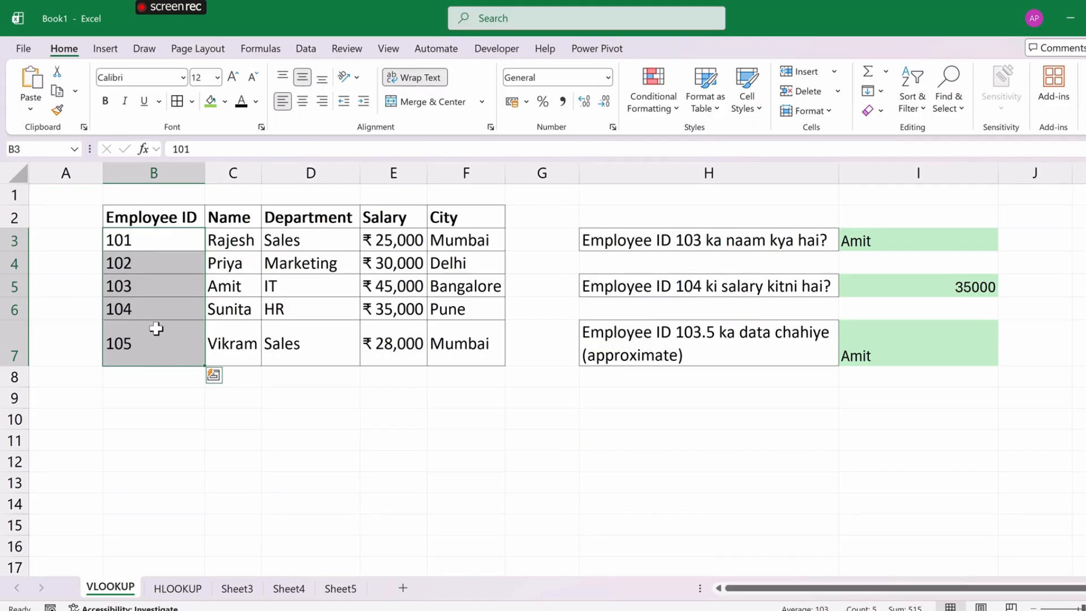
left_click_drag(214, 242, 224, 336)
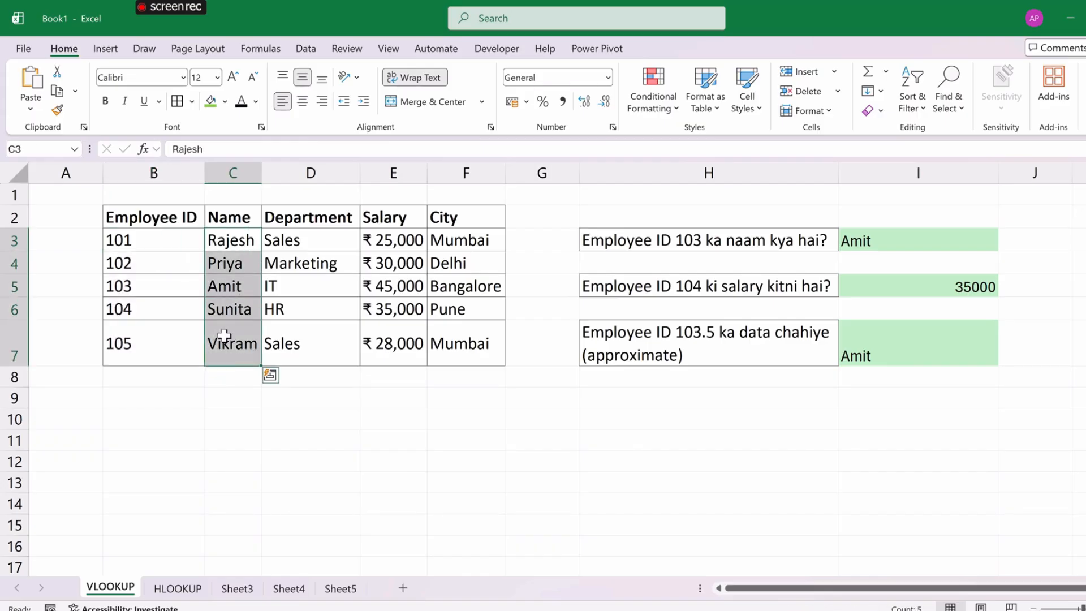